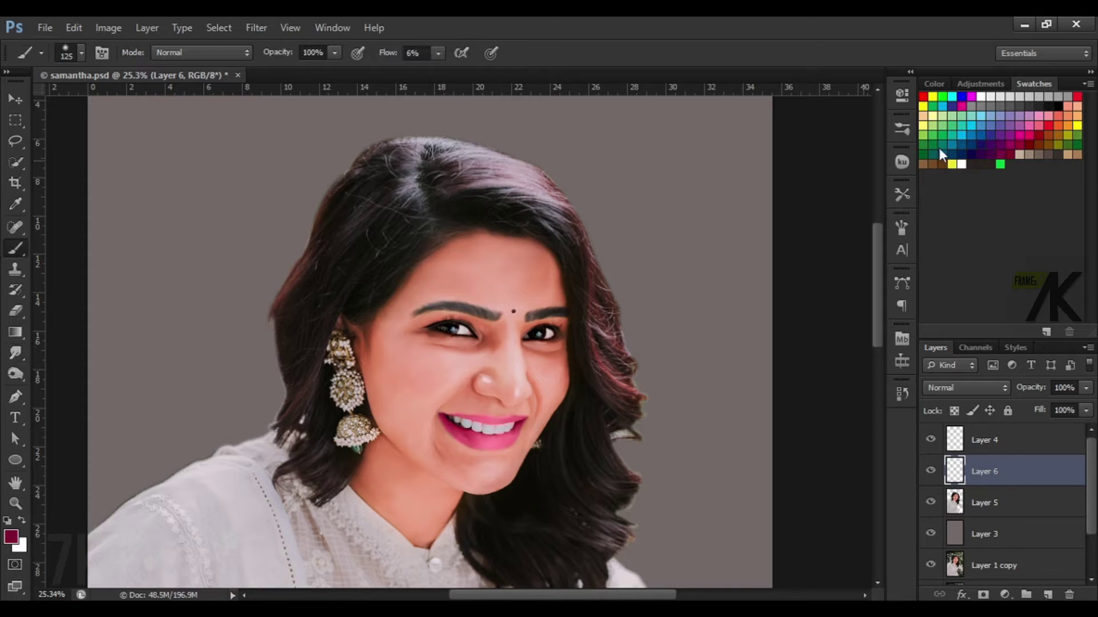
Set the foreground colour to a bright yellow for painting
left_click(12, 537)
left_click_drag(846, 378, 863, 318)
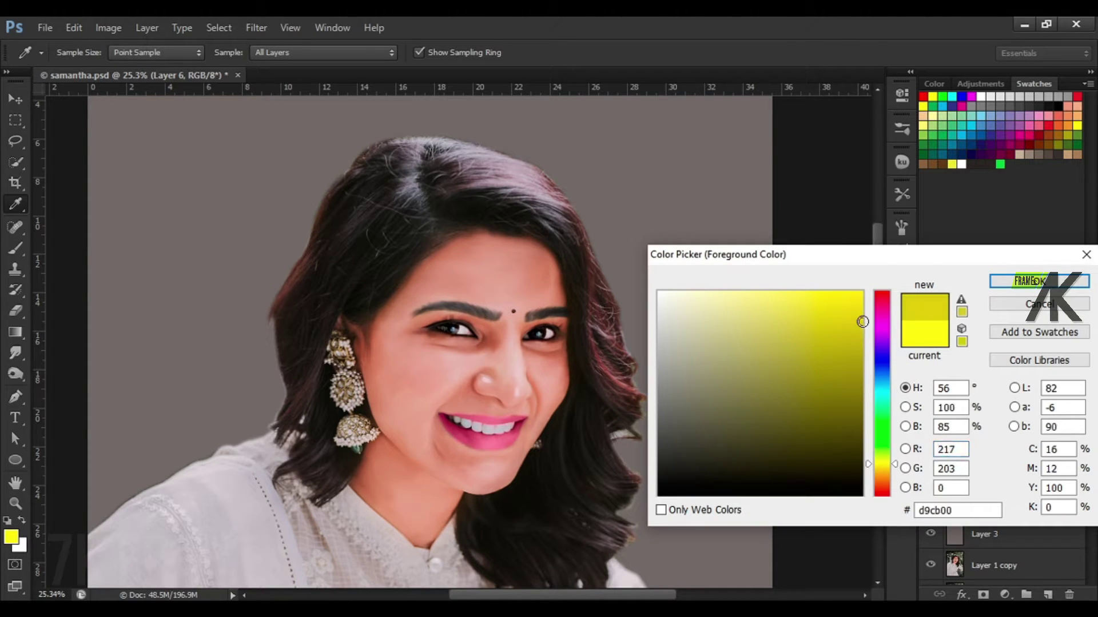
left_click(1024, 280)
key("b")
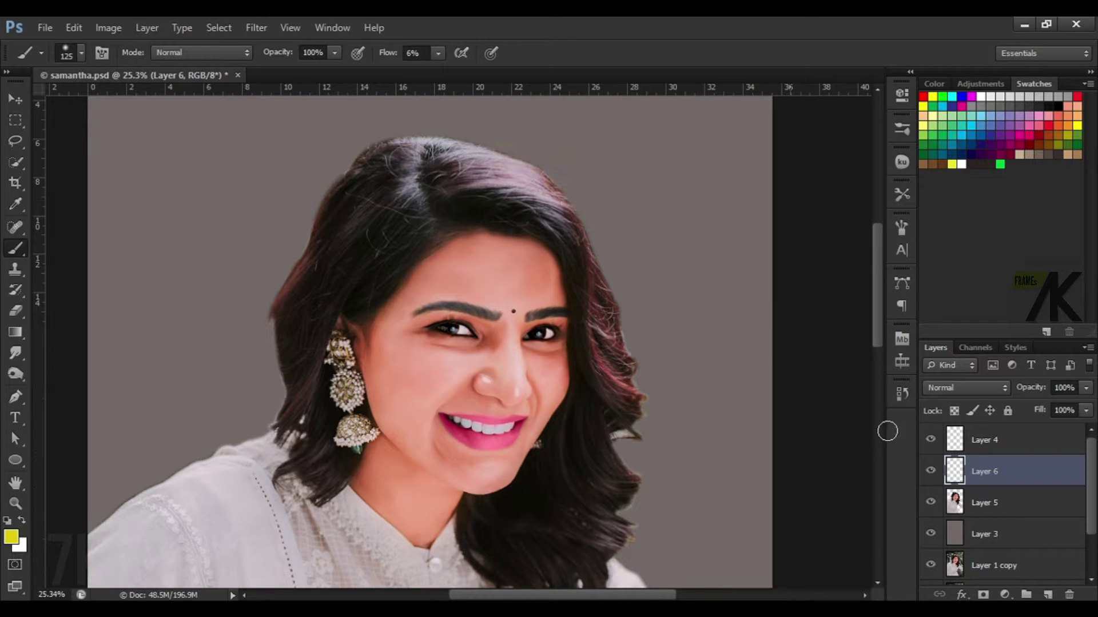
Clip Layer 6 to Layer 5, set it to Color blend, and brush yellow over the right-side hair
right_click(979, 476)
left_click(910, 247)
left_click(990, 390)
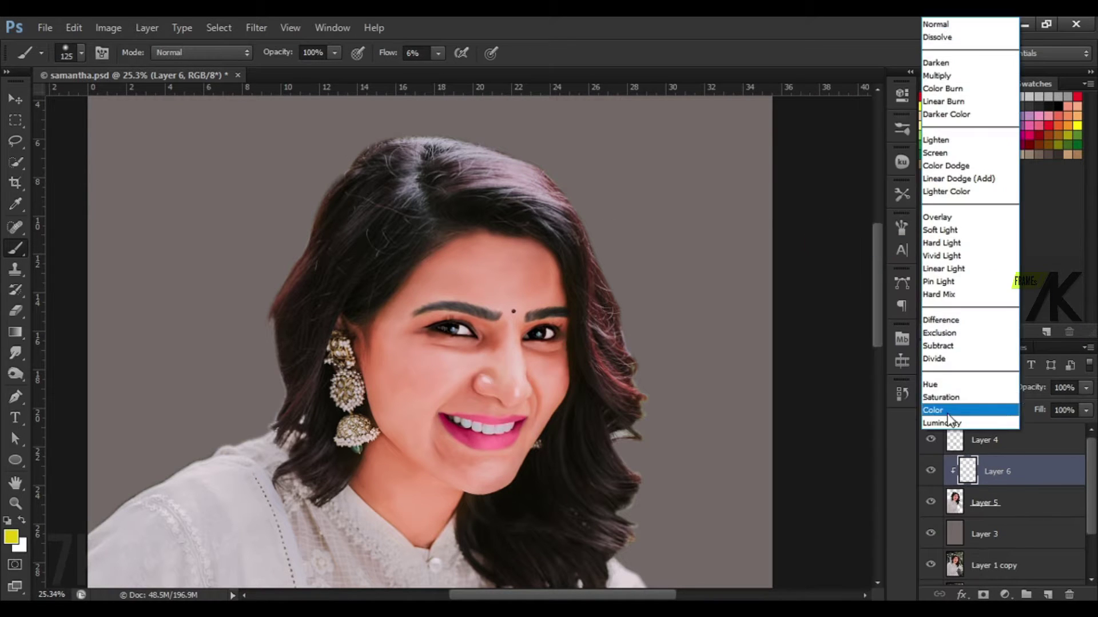
left_click(952, 418)
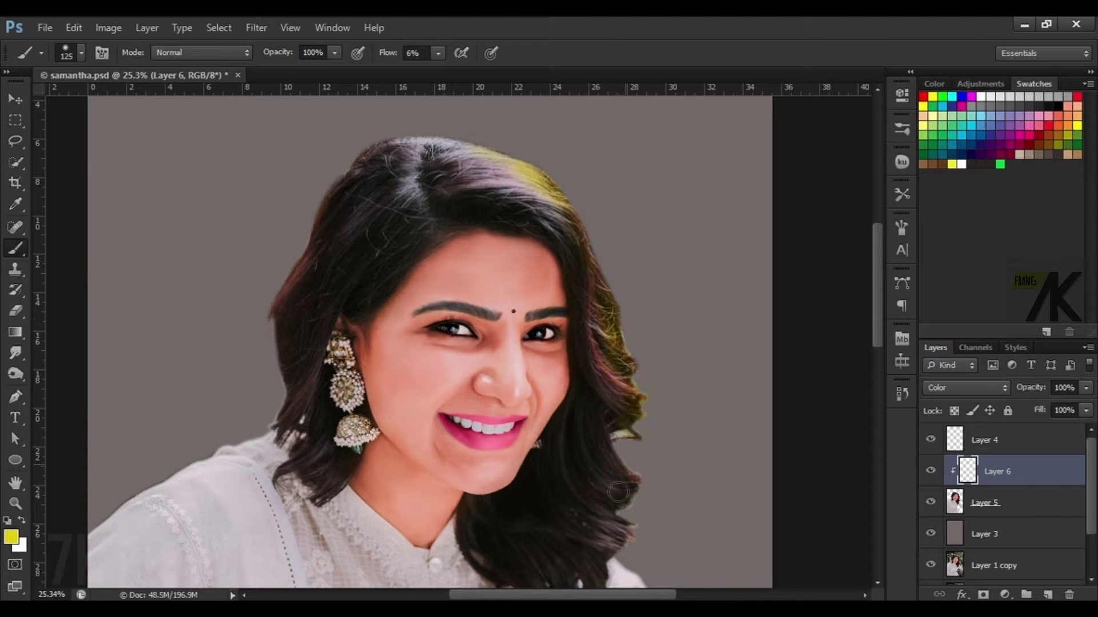
left_click_drag(618, 493, 623, 456)
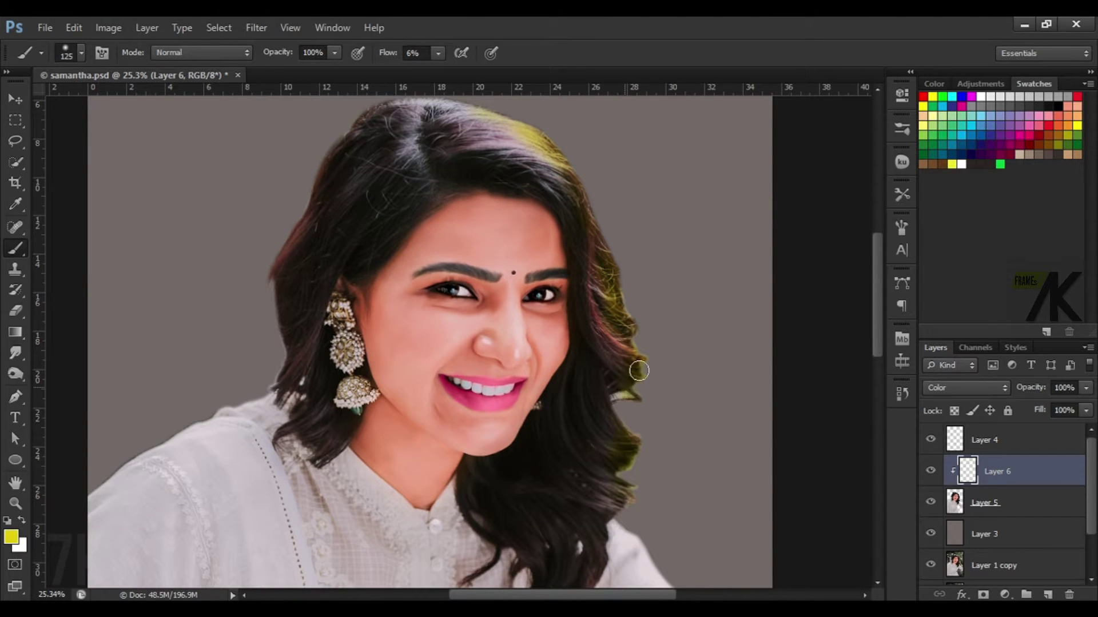
scroll(597, 283, "up", 3)
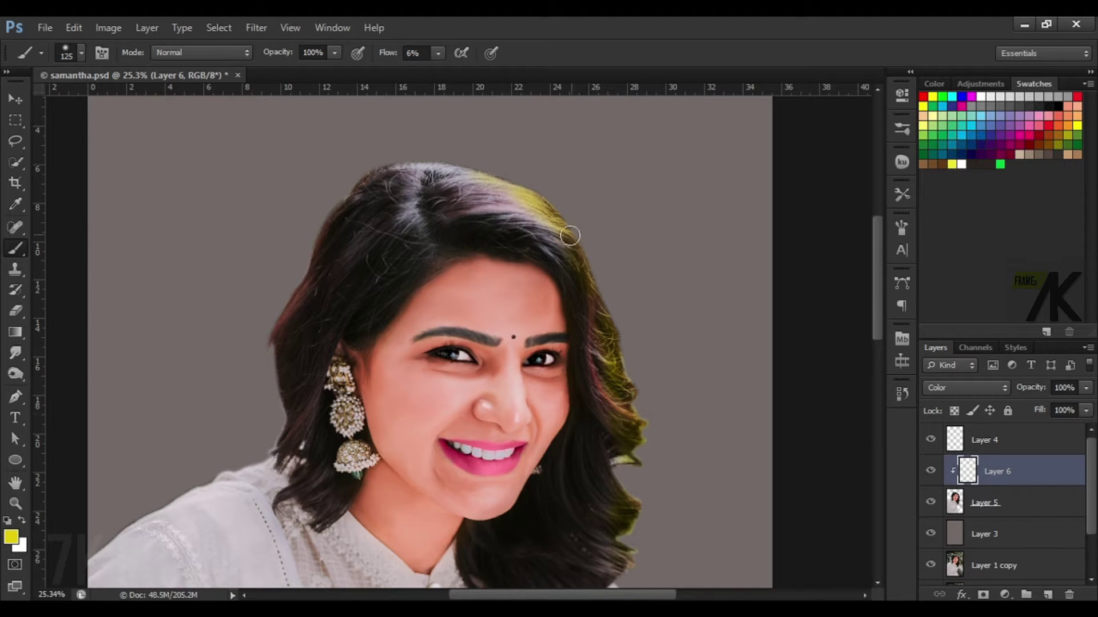
Choose a deep maroon-magenta foreground colour for the left-side hair
left_click(11, 536)
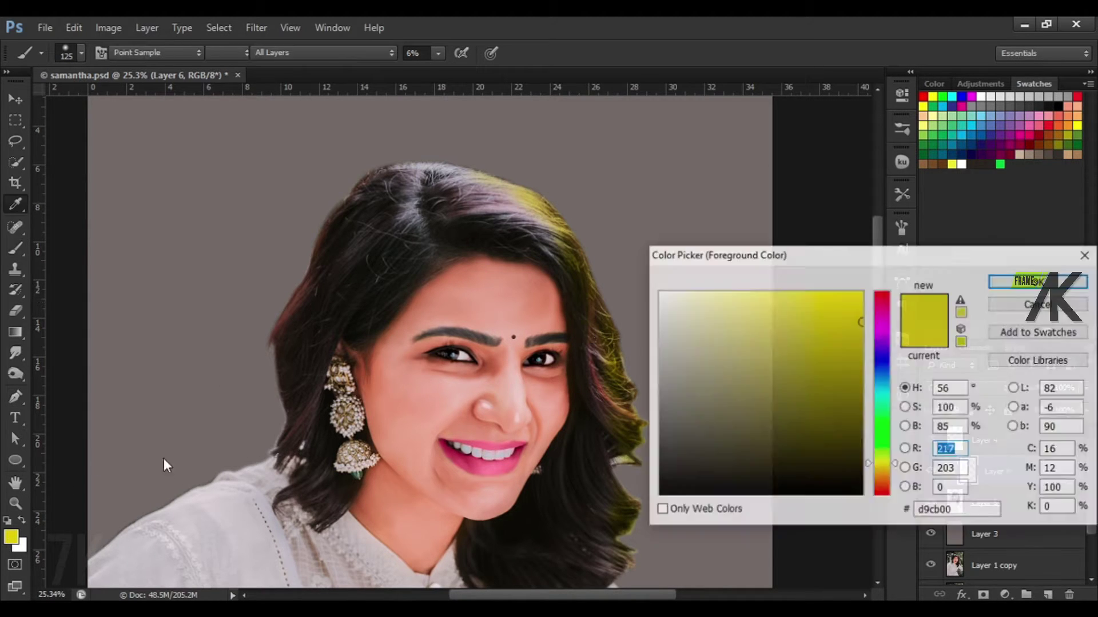
left_click_drag(883, 343, 884, 310)
left_click_drag(846, 415, 856, 422)
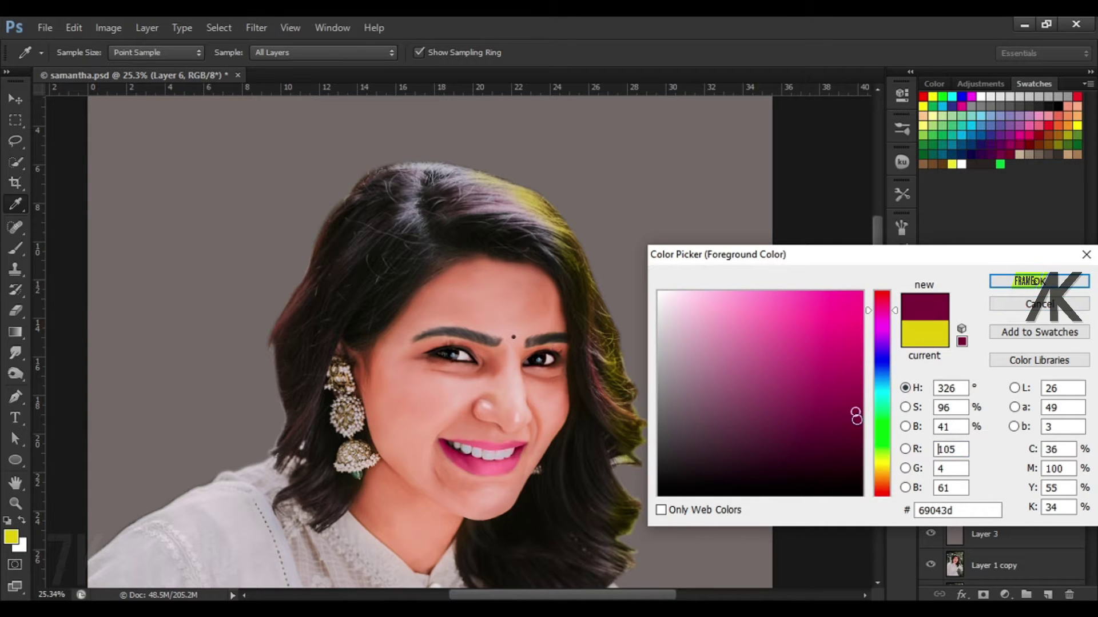
left_click(1036, 281)
key("b")
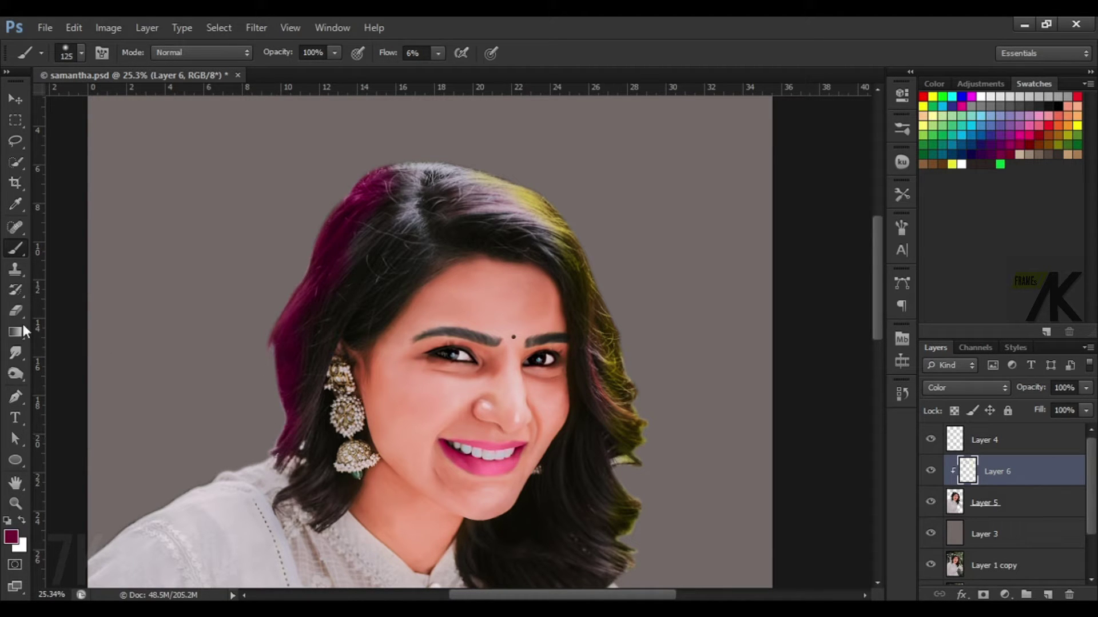
left_click(14, 355)
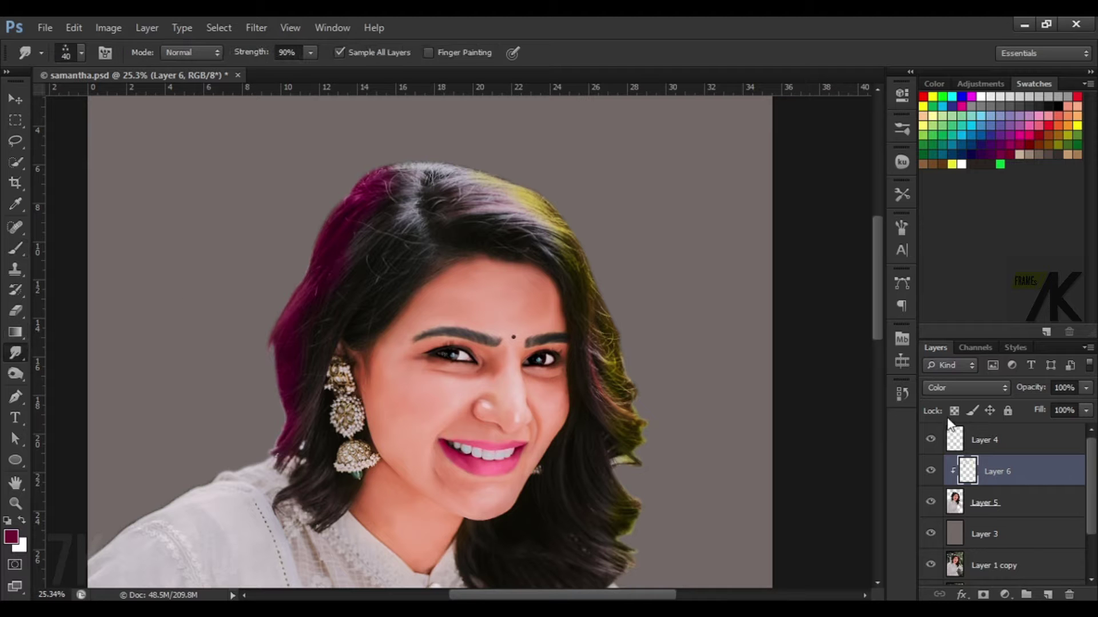
Add Layer 7 and smear the dark hair across the top of the head and hairline
left_click(1047, 595)
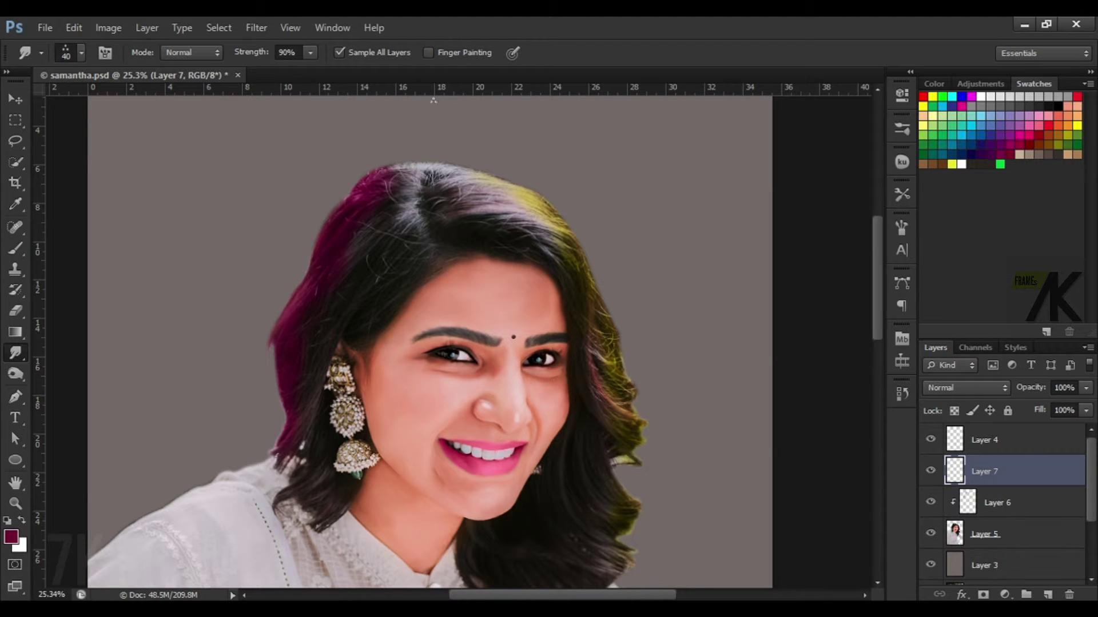
scroll(455, 234, "up", 5)
scroll(454, 234, "up", 2)
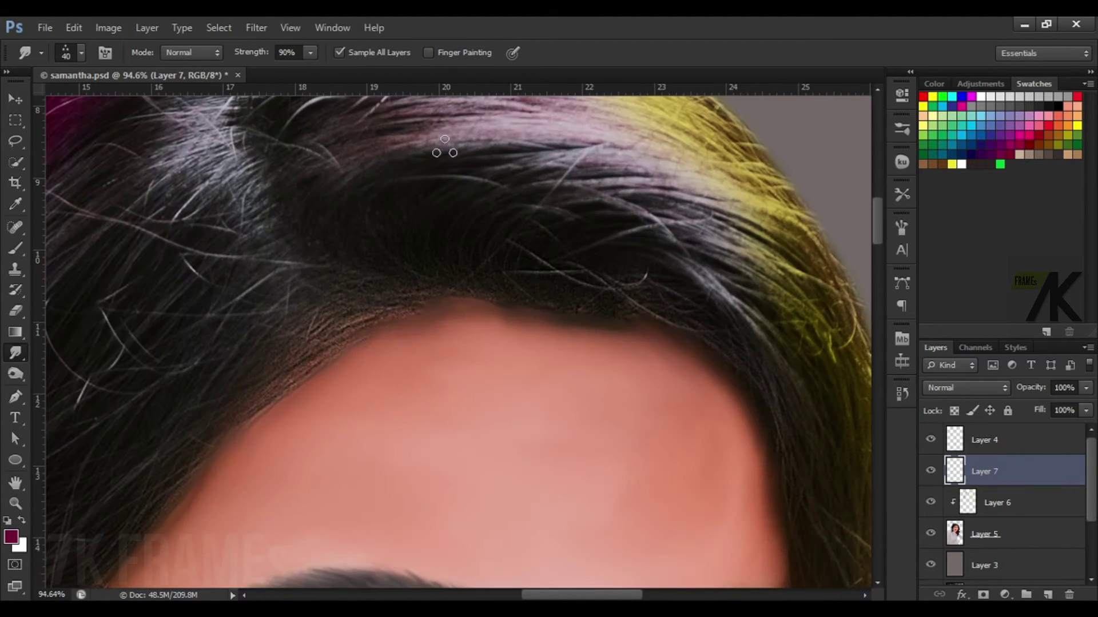
scroll(443, 217, "up", 2)
mouse_move(466, 216)
left_mouse_down()
mouse_move(547, 221)
mouse_move(605, 252)
mouse_move(681, 214)
mouse_move(698, 221)
left_mouse_up()
scroll(698, 221, "up", 1)
left_click_drag(400, 251, 406, 326)
mouse_move(385, 224)
left_mouse_down()
mouse_move(502, 293)
mouse_move(675, 155)
mouse_move(606, 252)
mouse_move(717, 163)
left_mouse_up()
scroll(717, 161, "up", 3)
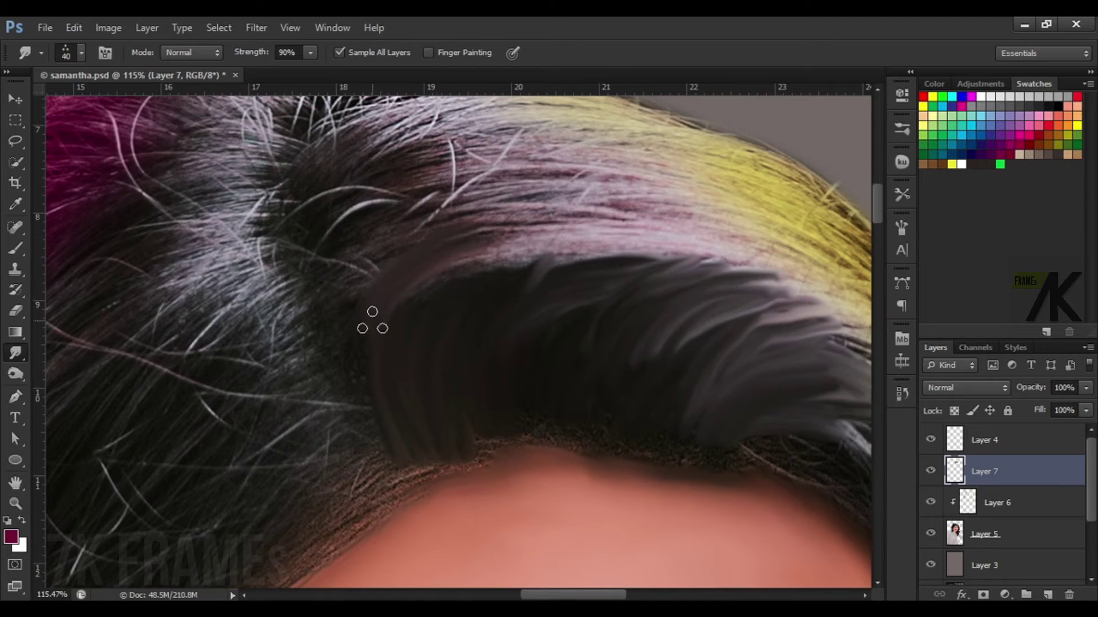
left_click_drag(373, 319, 559, 270)
scroll(459, 306, "up", 1)
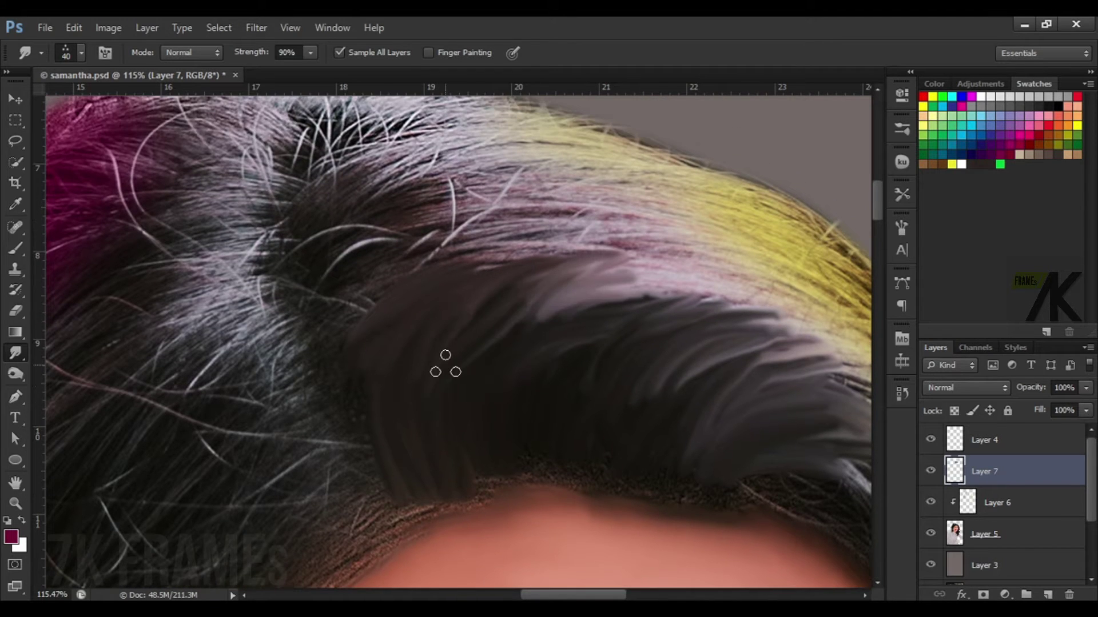
mouse_move(445, 366)
left_mouse_down()
mouse_move(353, 289)
mouse_move(412, 181)
mouse_move(376, 194)
mouse_move(531, 269)
mouse_move(559, 261)
mouse_move(627, 318)
mouse_move(580, 370)
mouse_move(526, 240)
mouse_move(465, 265)
mouse_move(478, 216)
mouse_move(649, 224)
mouse_move(606, 252)
left_mouse_up()
Smudge the upper crown hair into smooth strokes, blending dark into the yellow
left_click_drag(712, 230, 766, 452)
left_click_drag(594, 435, 483, 366)
mouse_move(572, 400)
left_mouse_down()
mouse_move(503, 360)
mouse_move(423, 355)
mouse_move(543, 309)
left_mouse_up()
left_click_drag(497, 337, 646, 389)
left_click_drag(640, 441, 510, 314)
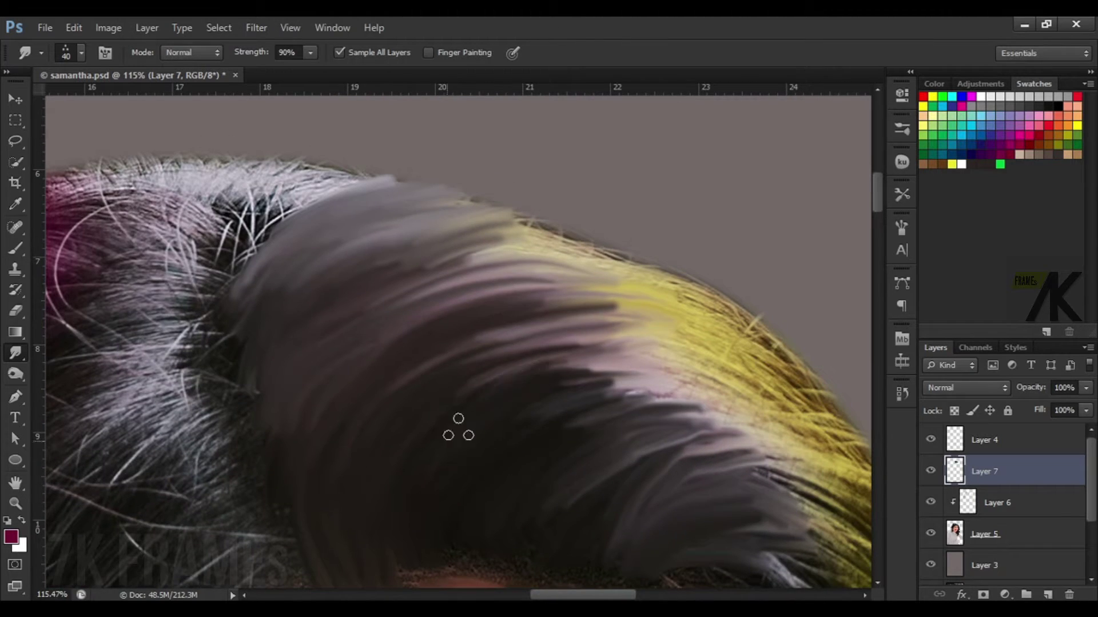
left_click_drag(458, 428, 643, 326)
left_click_drag(589, 377, 712, 335)
left_click_drag(606, 412, 657, 400)
mouse_move(629, 268)
left_mouse_down()
mouse_move(506, 234)
mouse_move(502, 244)
mouse_move(686, 320)
left_mouse_up()
Push the dark hair into the yellow strands along the top and lower crown
scroll(459, 289, "down", 1)
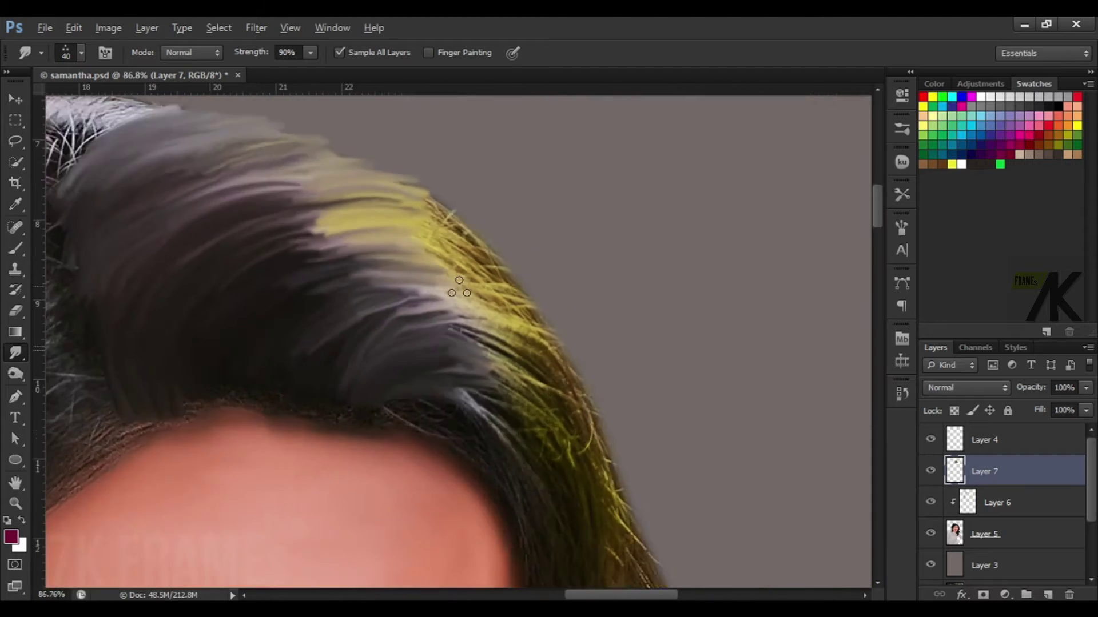
scroll(459, 289, "down", 1)
left_click_drag(411, 240, 343, 248)
left_click_drag(474, 349, 533, 346)
mouse_move(446, 326)
left_mouse_down()
mouse_move(503, 298)
mouse_move(429, 260)
mouse_move(415, 224)
left_mouse_up()
left_click_drag(481, 294, 417, 314)
mouse_move(343, 329)
left_mouse_down()
mouse_move(526, 392)
mouse_move(543, 343)
mouse_move(492, 303)
mouse_move(371, 280)
mouse_move(362, 305)
mouse_move(337, 243)
mouse_move(345, 351)
mouse_move(483, 419)
mouse_move(444, 312)
mouse_move(515, 360)
left_mouse_up()
Resize the smudge brush and blend dark hair into the central and top yellow strands
scroll(515, 360, "down", 3)
scroll(490, 318, "up", 3)
key("bracketleft")
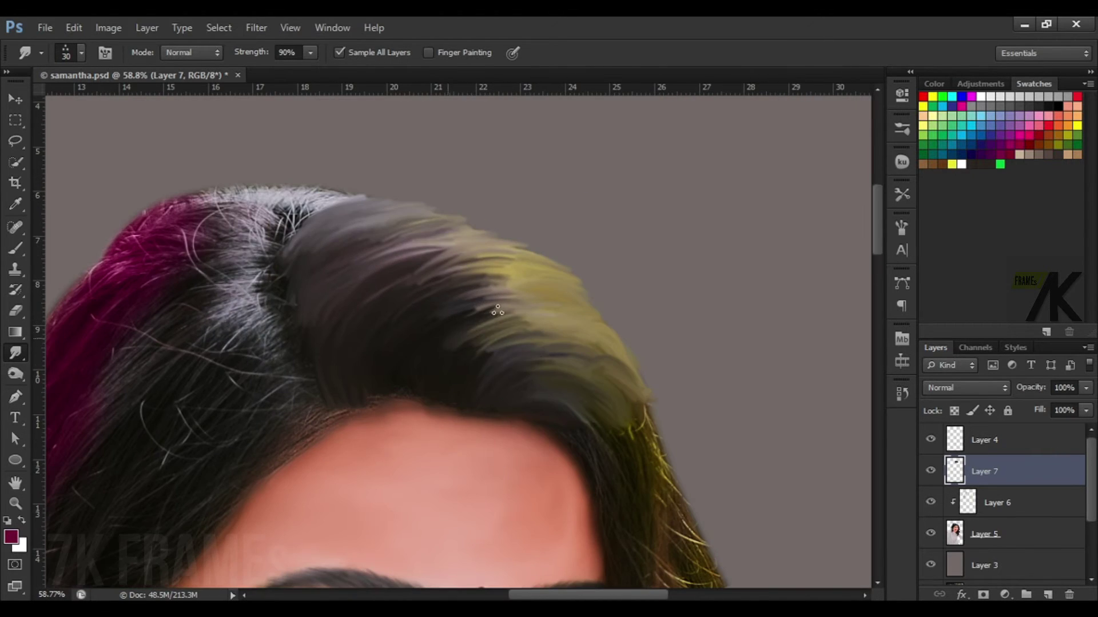
key("bracketleft")
mouse_move(497, 311)
left_mouse_down()
mouse_move(461, 370)
mouse_move(583, 315)
left_mouse_up()
scroll(584, 314, "down", 2)
scroll(650, 318, "down", 2)
scroll(444, 188, "up", 3)
key("bracketright")
key("bracketright")
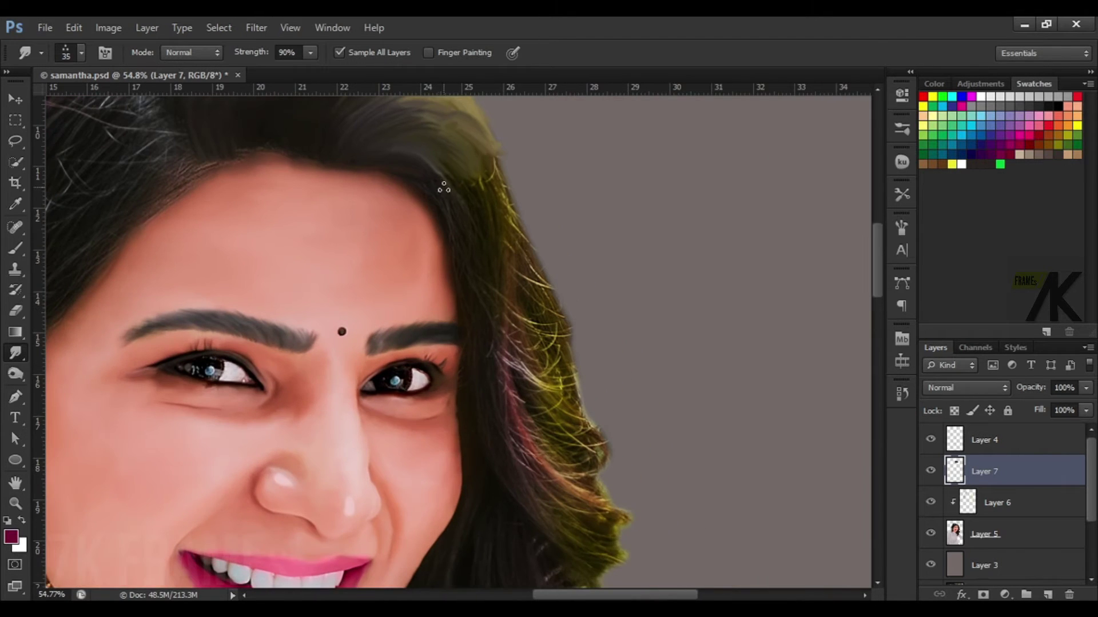
key("bracketright")
left_click_drag(444, 187, 491, 166)
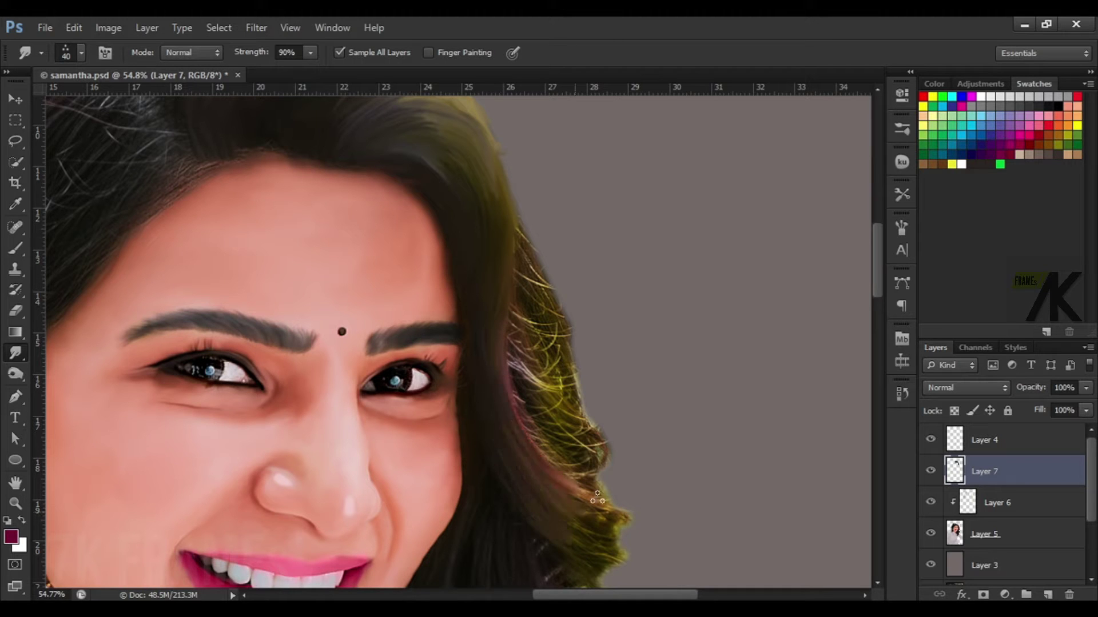
Smooth the right-edge yellow strands and lower hair, removing speckles and jagged ends
mouse_move(563, 536)
left_mouse_down()
mouse_move(544, 514)
mouse_move(595, 503)
left_mouse_up()
mouse_move(536, 269)
left_mouse_down()
mouse_move(522, 314)
mouse_move(538, 270)
left_mouse_up()
left_click_drag(558, 316, 555, 313)
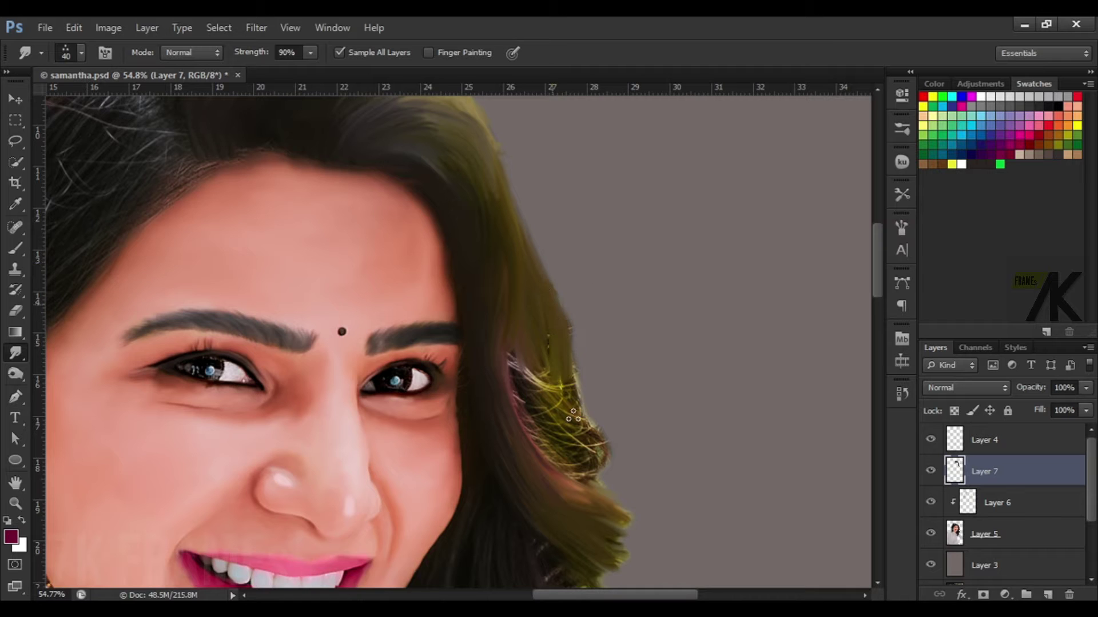
mouse_move(549, 372)
left_mouse_down()
mouse_move(543, 418)
mouse_move(575, 436)
mouse_move(566, 350)
mouse_move(574, 472)
left_mouse_up()
left_click_drag(593, 574, 605, 343)
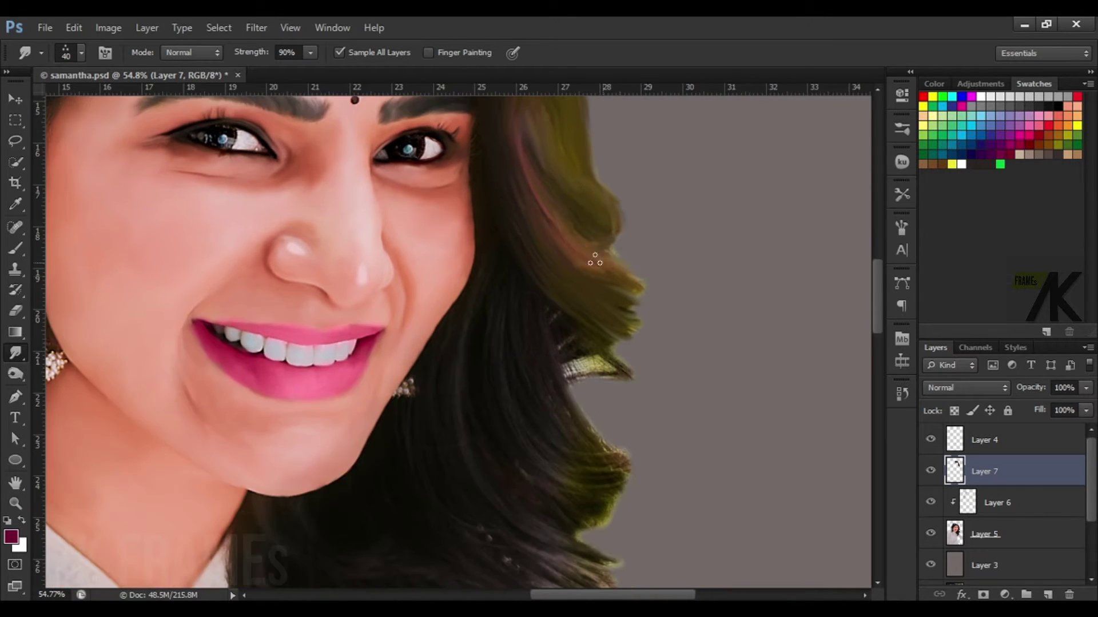
mouse_move(594, 260)
left_mouse_down()
mouse_move(559, 300)
mouse_move(589, 366)
mouse_move(572, 360)
mouse_move(595, 385)
left_mouse_up()
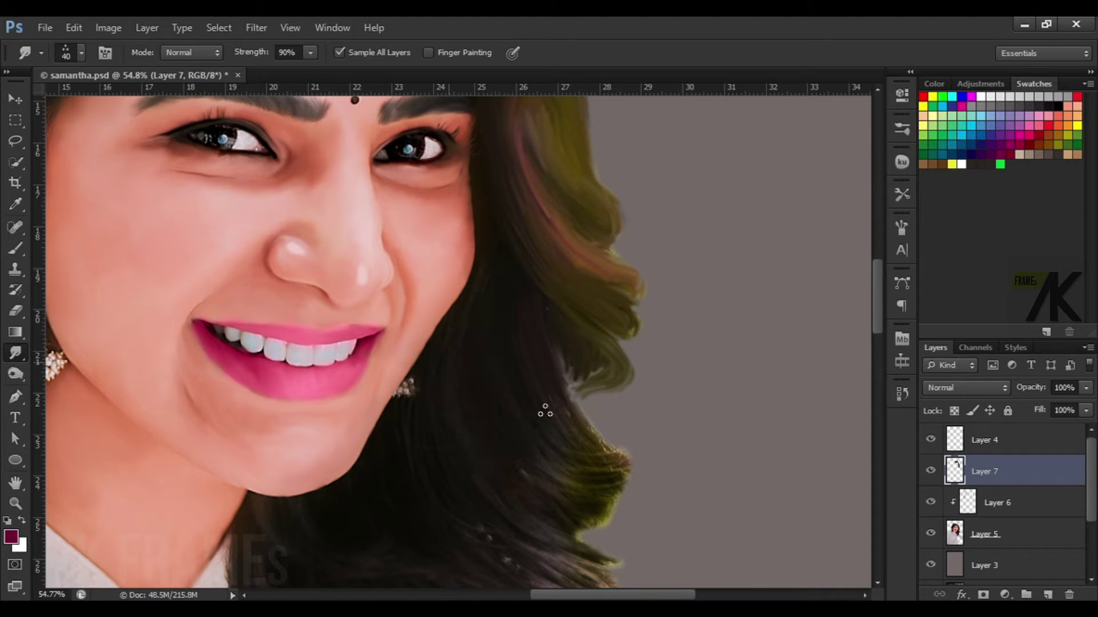
scroll(589, 343, "down", 3)
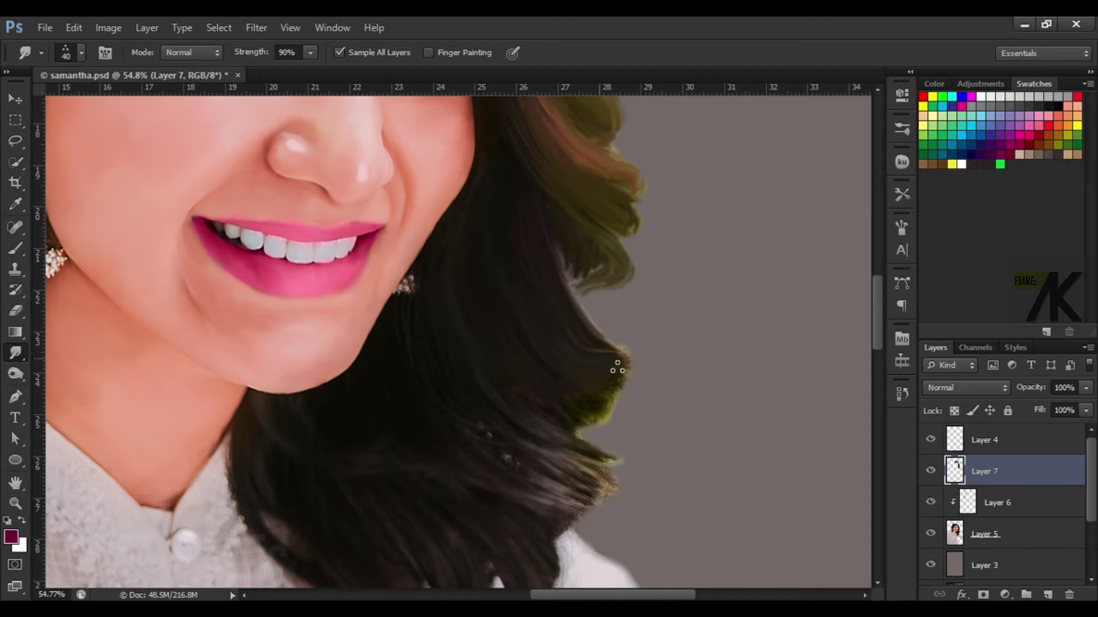
mouse_move(617, 367)
left_mouse_down()
mouse_move(595, 414)
mouse_move(626, 409)
left_mouse_up()
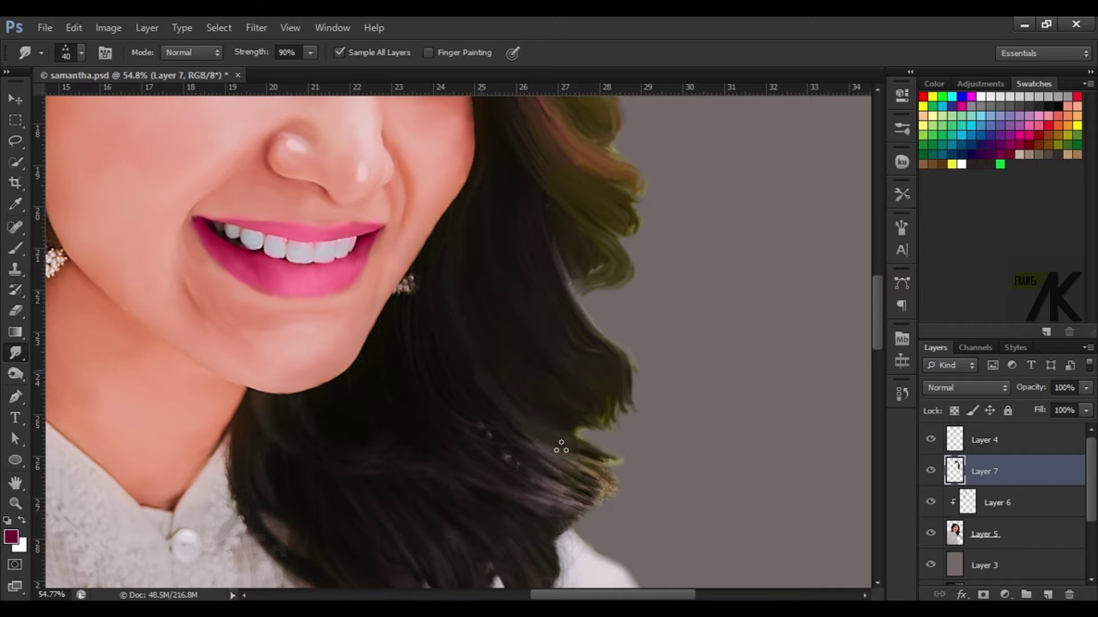
left_click_drag(561, 447, 462, 455)
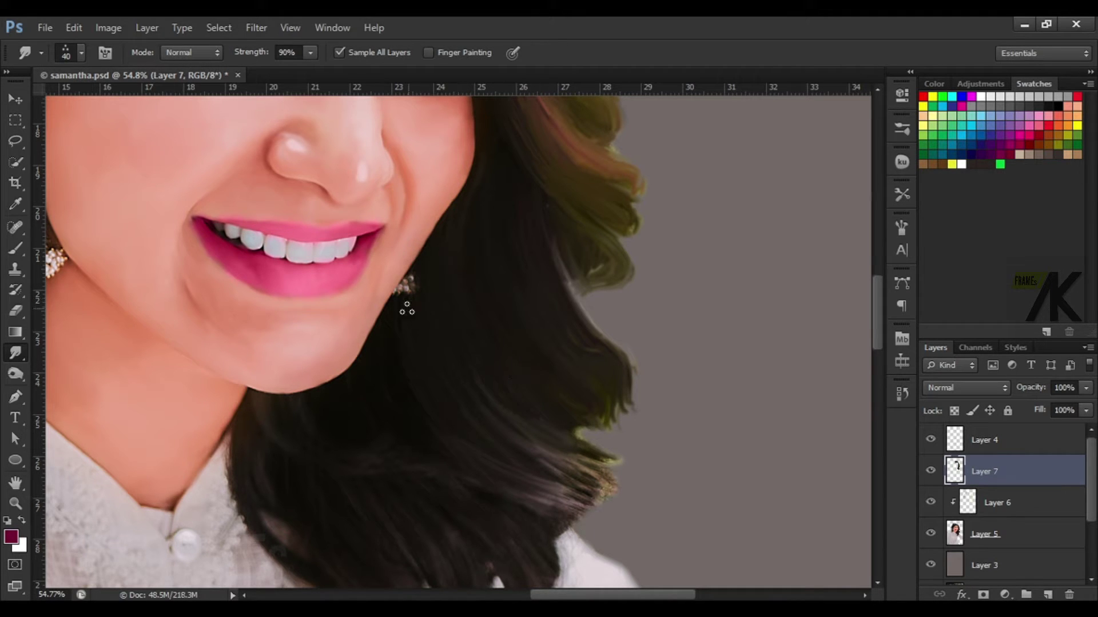
left_click_drag(600, 440, 557, 506)
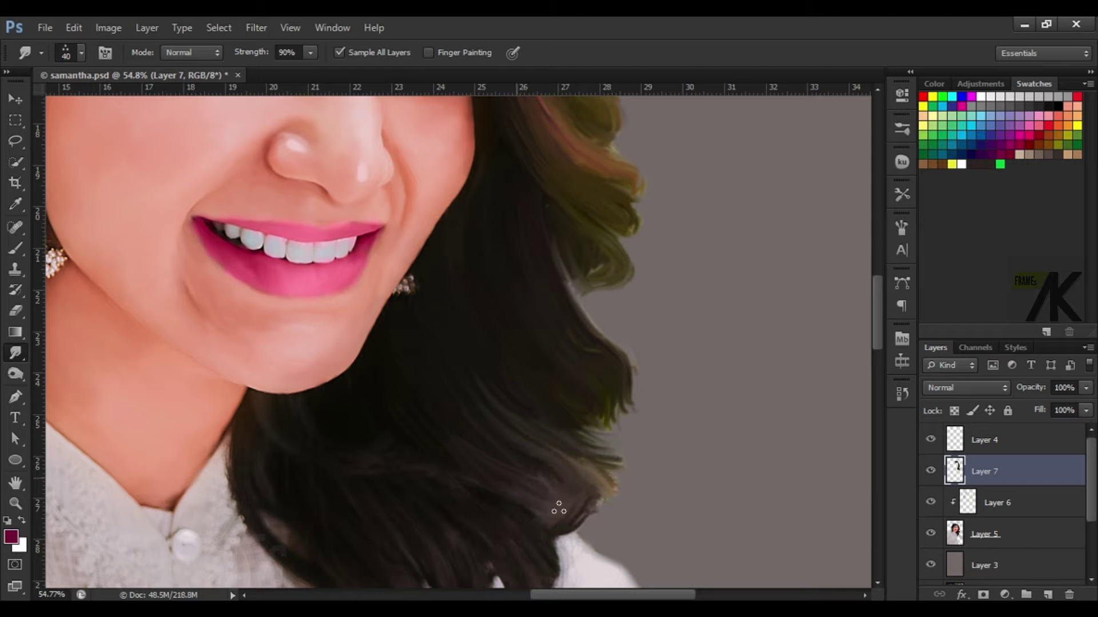
Smooth and darken the hair beside the chin and along the neck edge
scroll(515, 394, "down", 2)
scroll(515, 394, "down", 4)
scroll(394, 228, "up", 1)
scroll(395, 228, "up", 1)
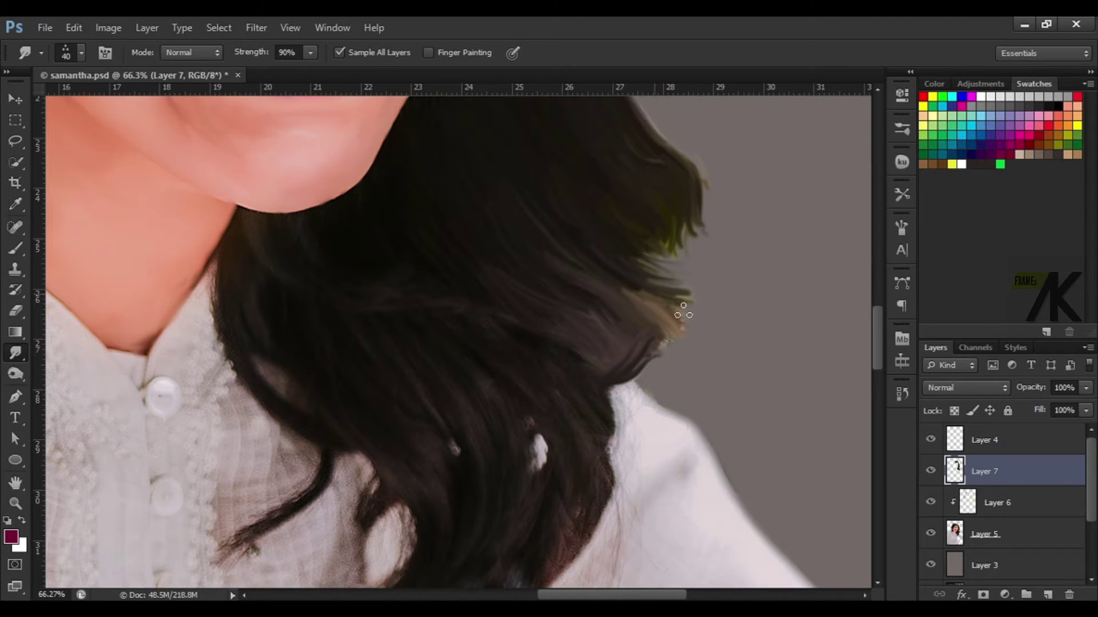
left_click_drag(402, 293, 313, 268)
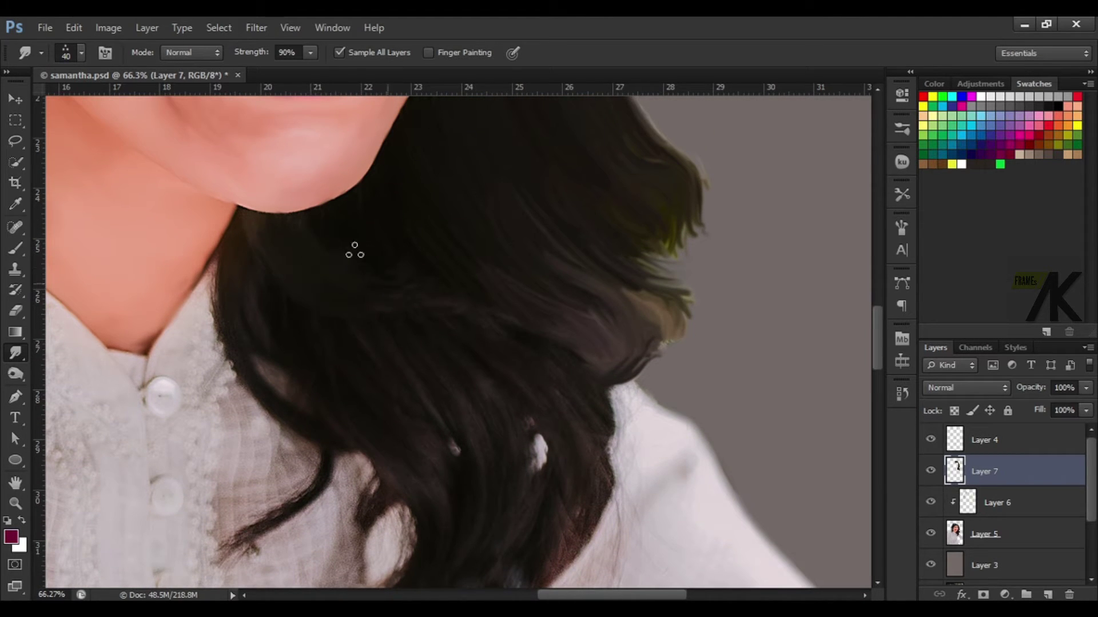
left_click_drag(221, 301, 223, 337)
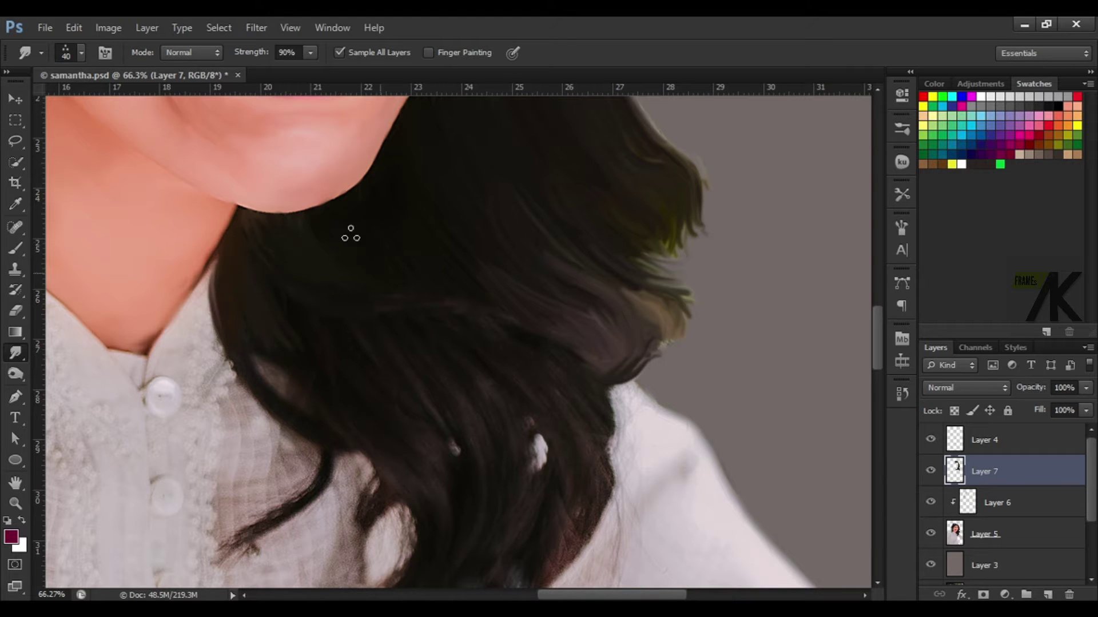
left_click_drag(643, 360, 634, 298)
Smooth the upper-right edge and lower curl, drawing the tips into longer wisps over the shirt
scroll(466, 301, "down", 5)
scroll(508, 247, "up", 4)
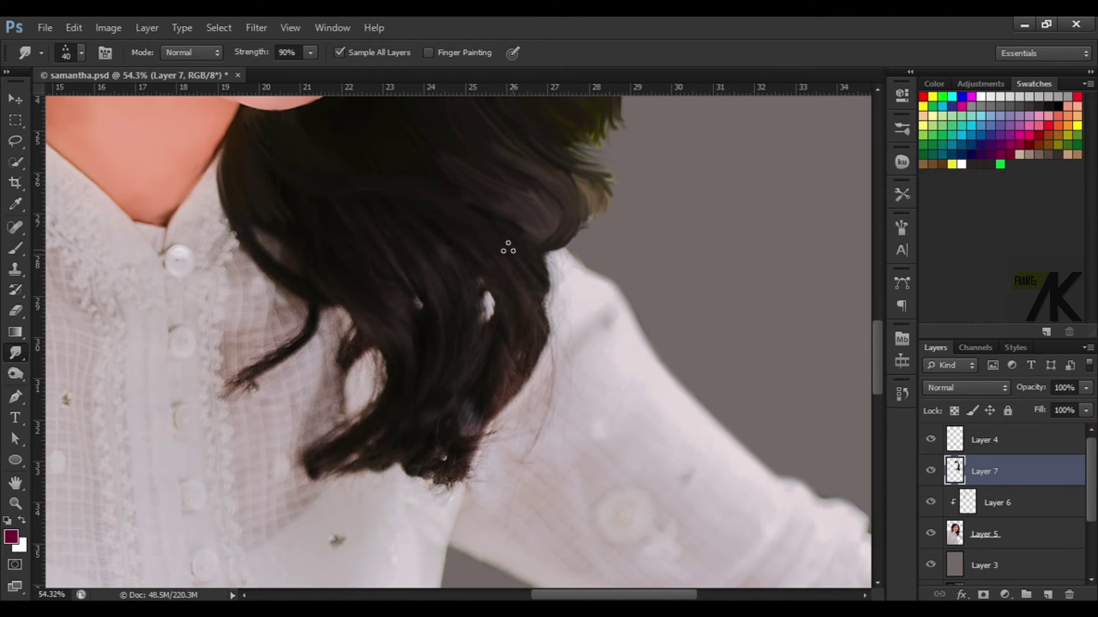
mouse_move(537, 262)
left_mouse_down()
mouse_move(534, 177)
mouse_move(583, 234)
left_mouse_up()
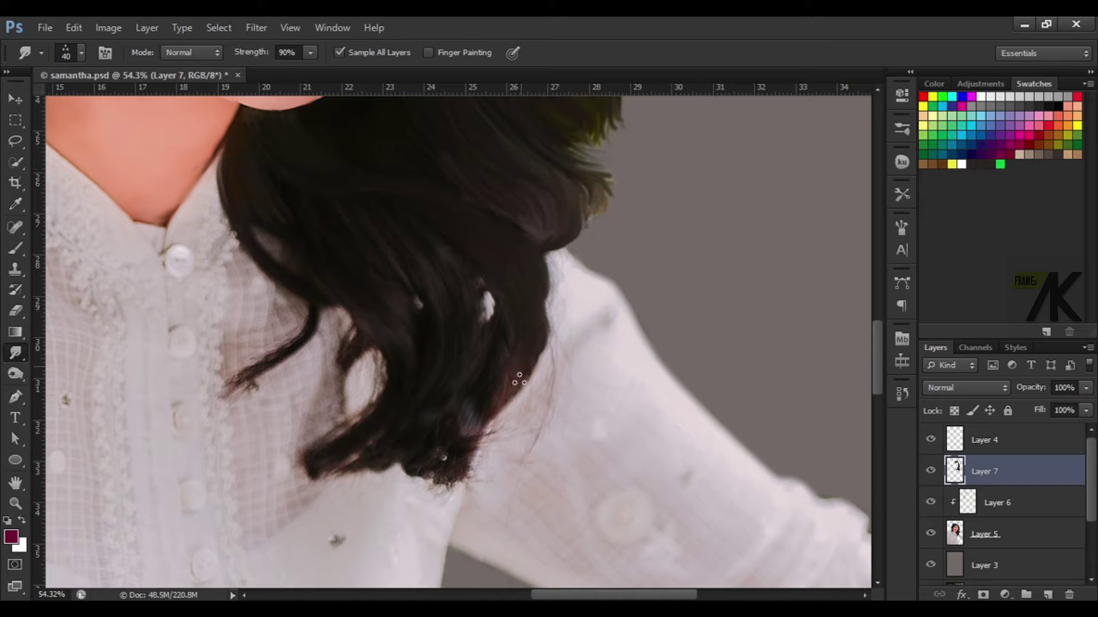
mouse_move(517, 372)
left_mouse_down()
mouse_move(490, 355)
mouse_move(472, 389)
left_mouse_up()
mouse_move(355, 430)
left_mouse_down()
mouse_move(319, 455)
mouse_move(455, 482)
mouse_move(473, 416)
left_mouse_up()
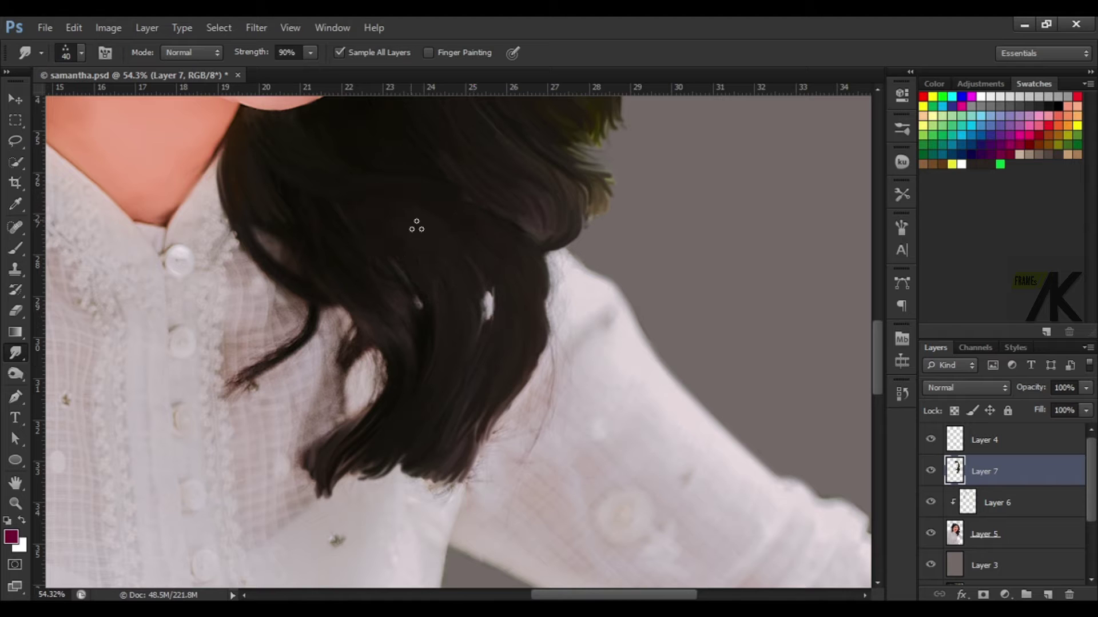
left_click_drag(551, 263, 544, 309)
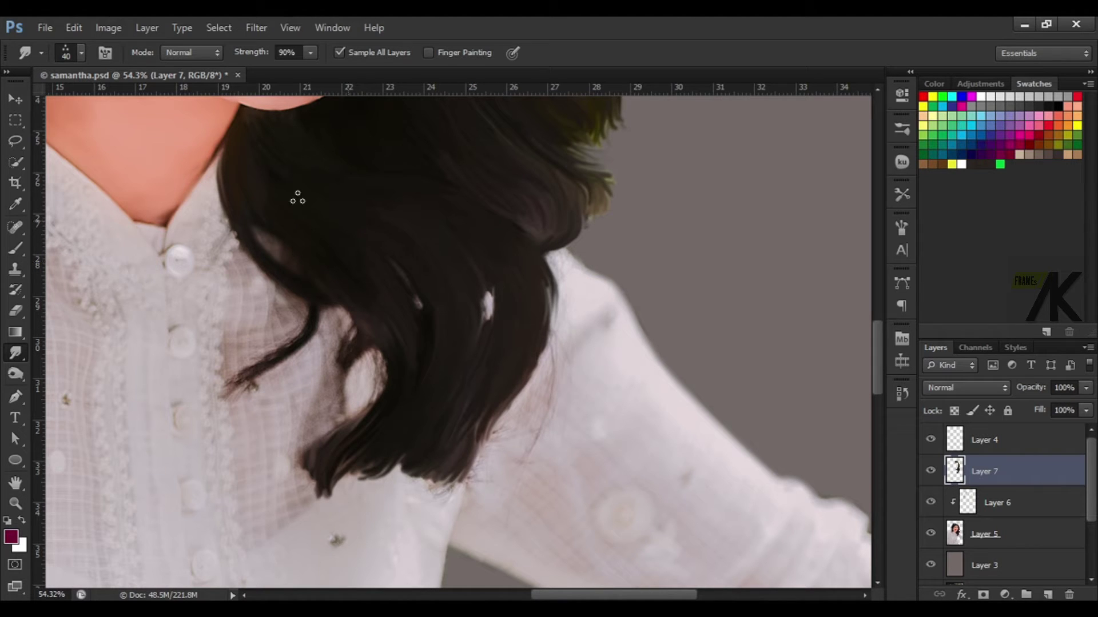
left_click_drag(320, 300, 243, 401)
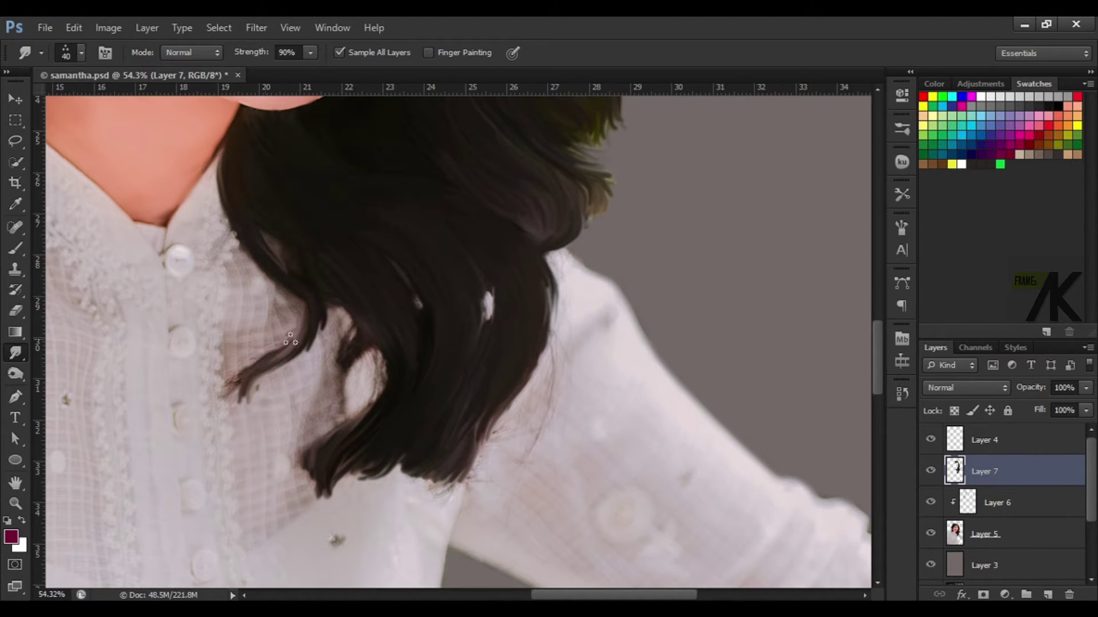
left_click_drag(303, 334, 348, 290)
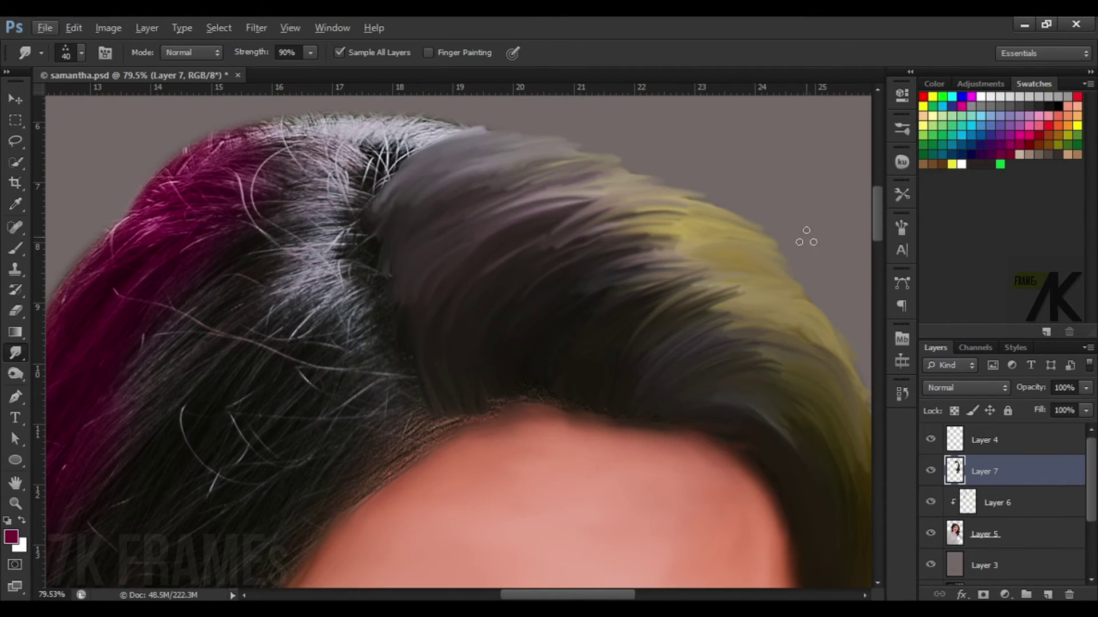
Blend the dark and yellow strands on the right of the crown into painted hair
left_click_drag(665, 246, 681, 319)
left_click_drag(629, 237, 686, 258)
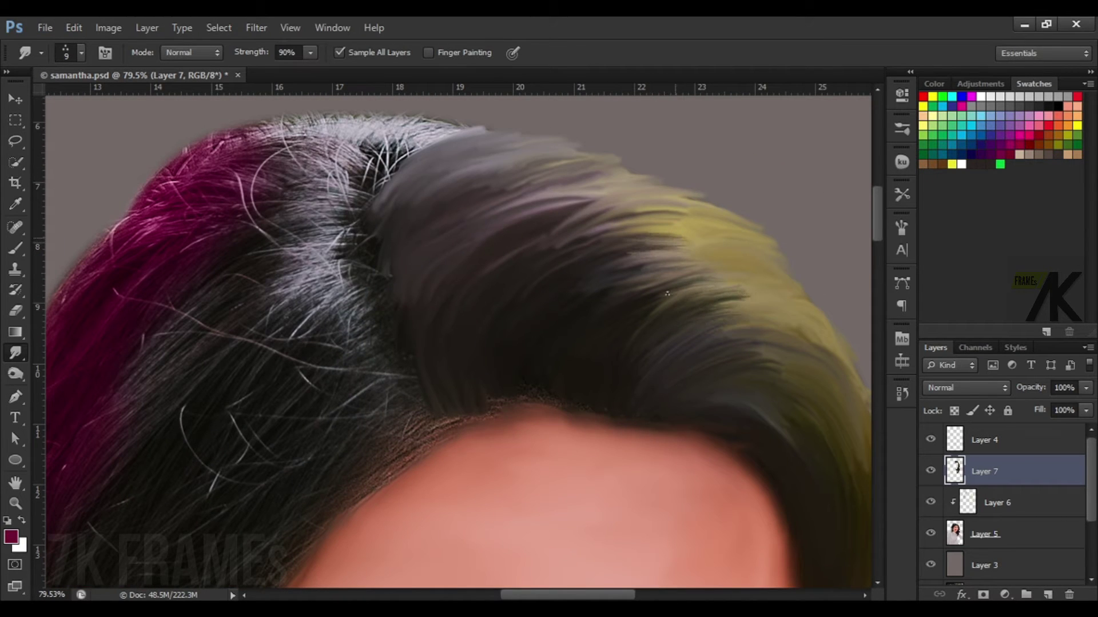
left_click_drag(743, 297, 683, 313)
left_click_drag(766, 320, 686, 315)
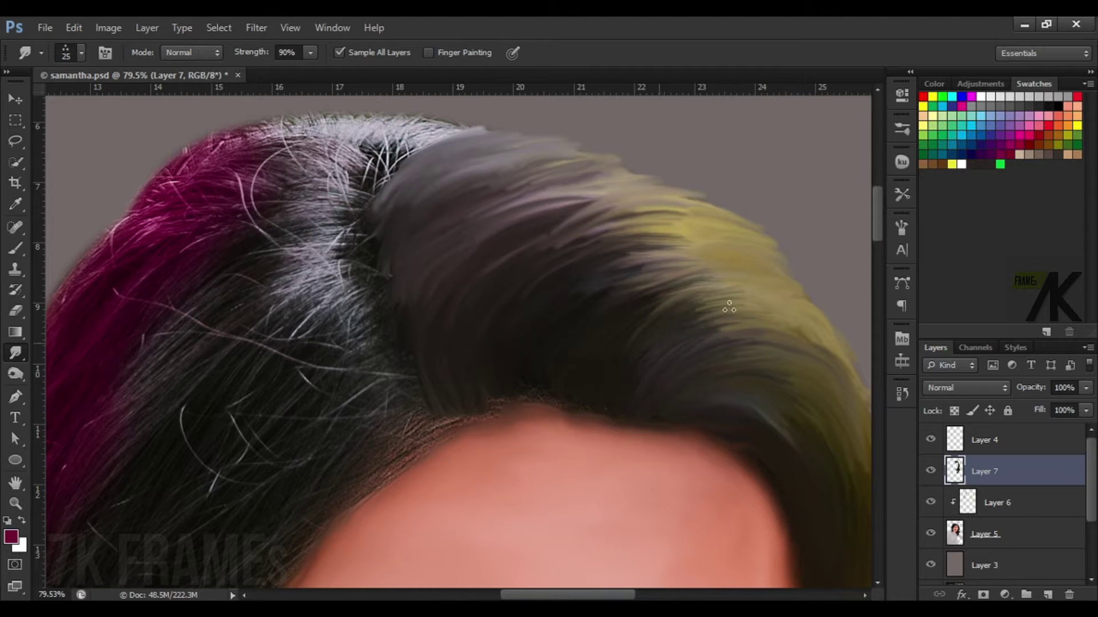
left_click_drag(446, 208, 551, 347)
mouse_move(538, 258)
left_mouse_down()
mouse_move(470, 305)
mouse_move(676, 263)
left_mouse_up()
scroll(471, 304, "up", 3)
Pull the grey crown hair down and left over the dark strands
left_click_drag(509, 240, 412, 255)
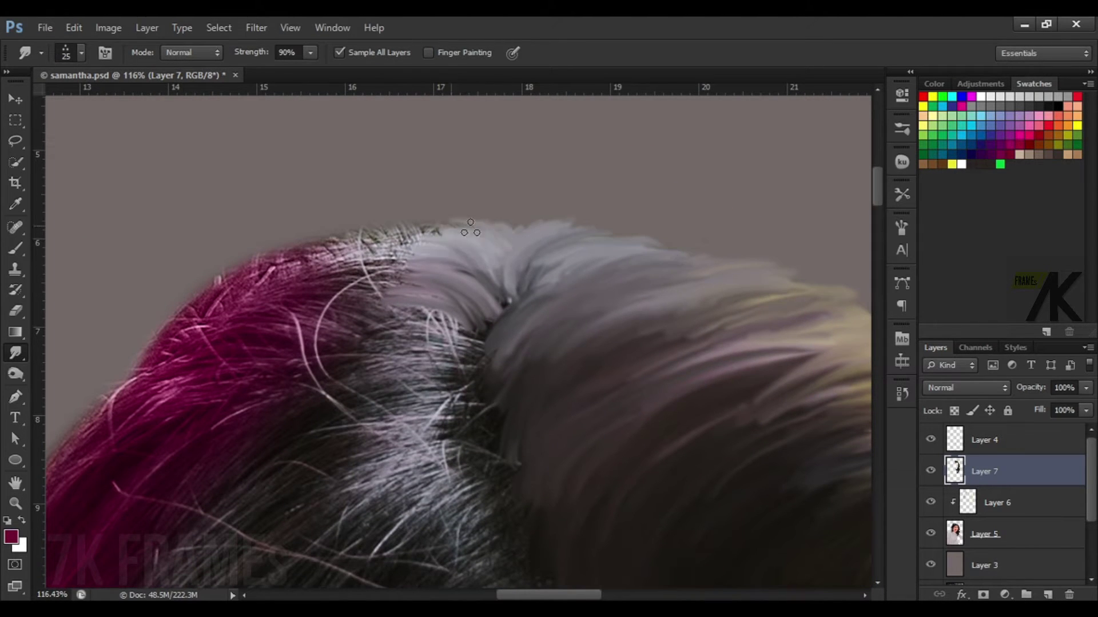
left_click_drag(474, 234, 343, 257)
left_click_drag(509, 286, 343, 275)
left_click_drag(480, 315, 377, 329)
scroll(421, 303, "down", 3)
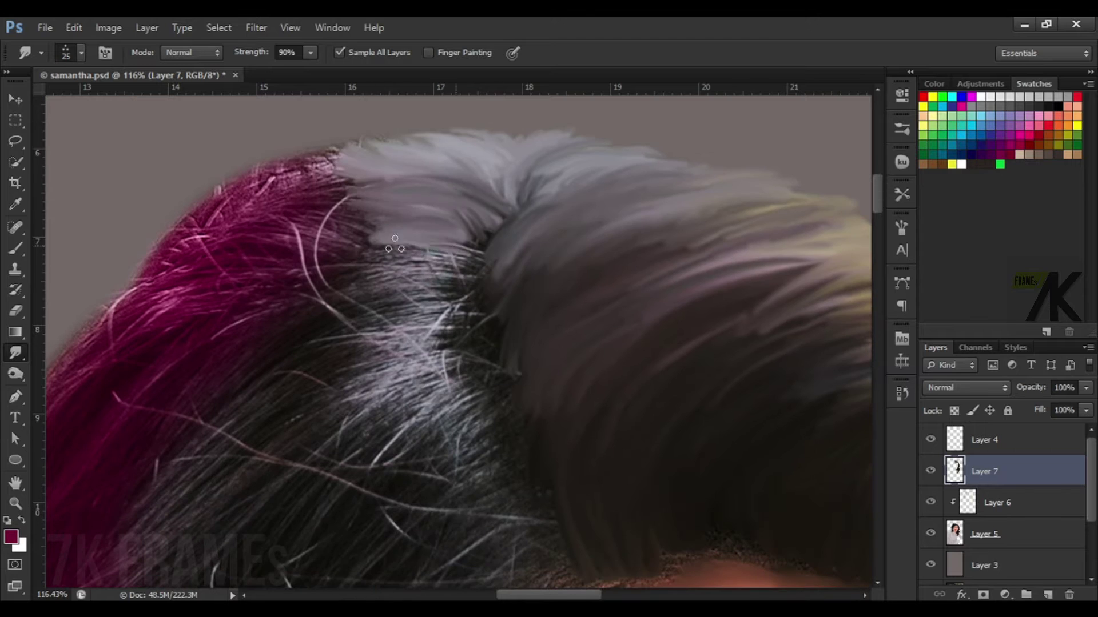
left_click_drag(463, 237, 375, 252)
left_click_drag(480, 268, 383, 292)
left_click_drag(498, 209, 400, 243)
left_click_drag(487, 191, 423, 229)
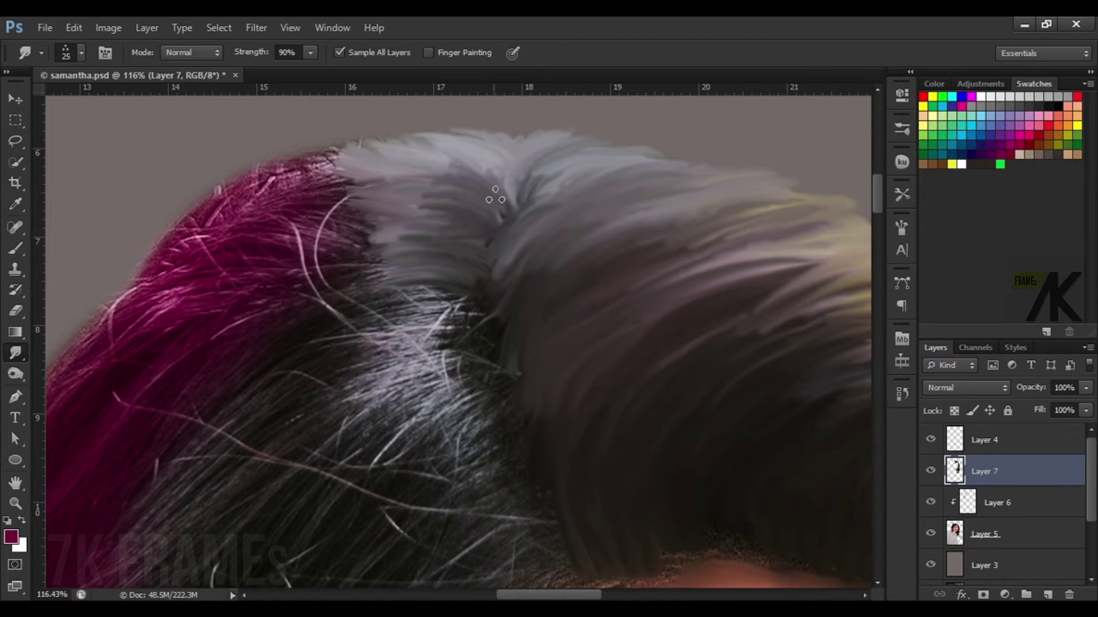
left_click_drag(503, 165, 388, 240)
left_click_drag(463, 269, 377, 343)
left_click_drag(474, 343, 354, 418)
left_click_drag(459, 383, 380, 440)
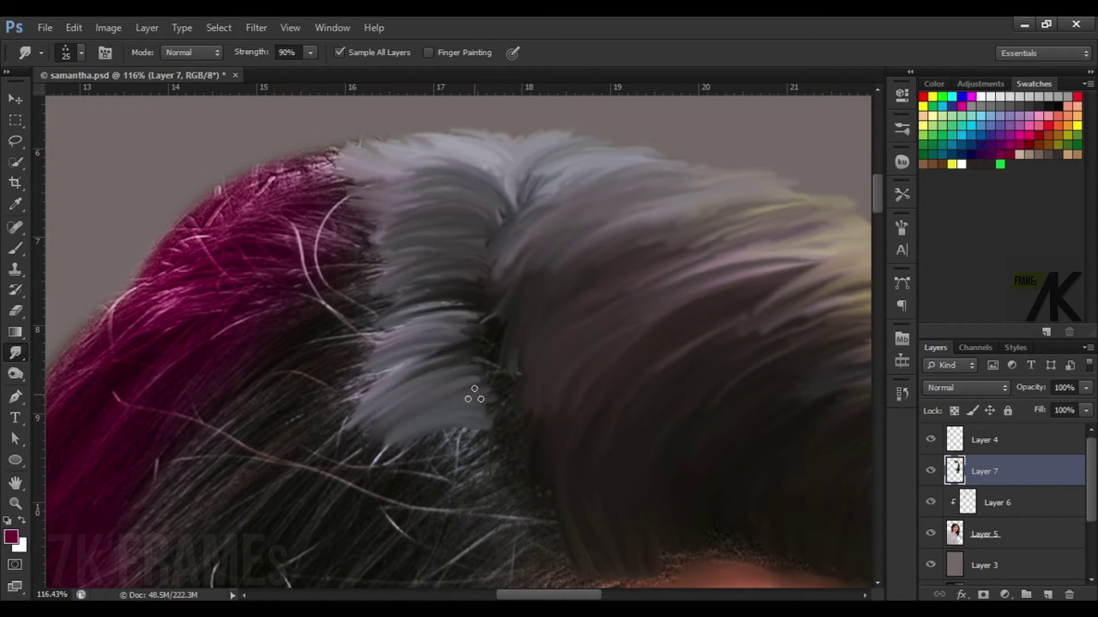
Blend the grey hair smoothly along the parting
scroll(472, 392, "down", 5)
left_click_drag(492, 200, 400, 245)
left_click_drag(500, 234, 420, 303)
left_click_drag(526, 285, 445, 360)
left_click_drag(532, 380, 474, 429)
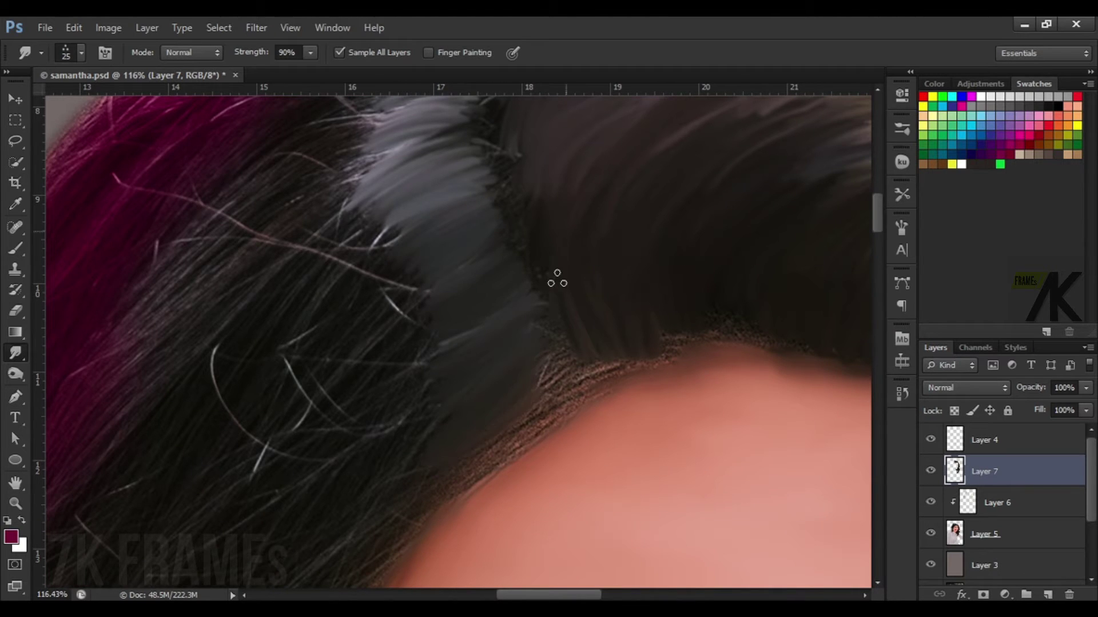
left_click_drag(563, 354, 521, 423)
mouse_move(548, 120)
left_mouse_down()
mouse_move(517, 198)
mouse_move(412, 228)
left_mouse_up()
scroll(514, 229, "up", 3)
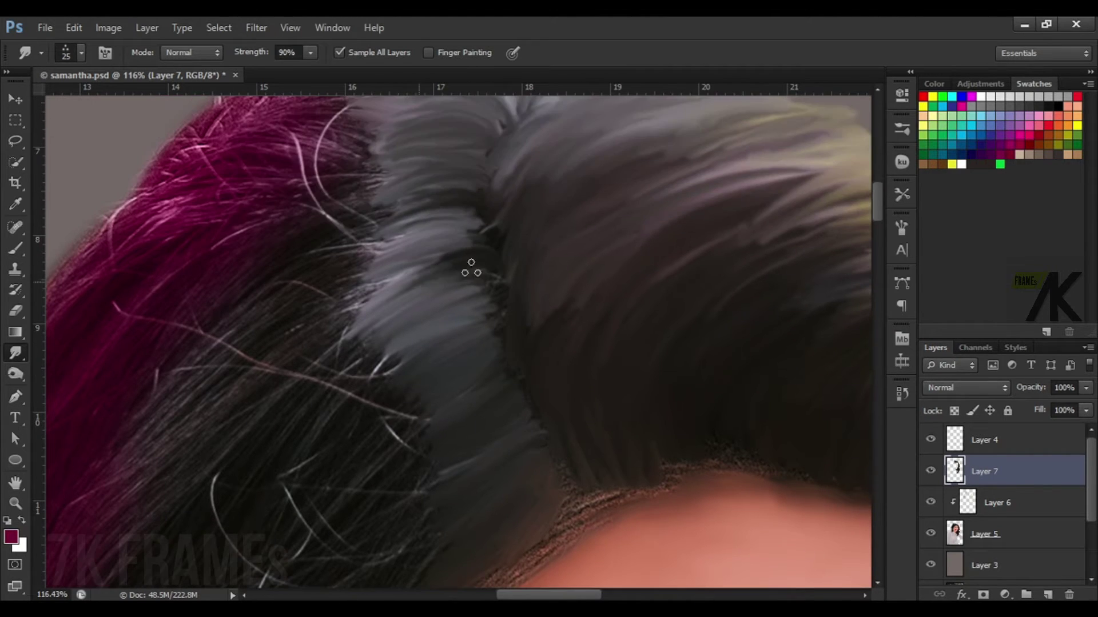
Sweep grey hair down-left over the dark strands and blend the upper-left hair
left_click_drag(463, 268, 389, 303)
mouse_move(421, 200)
left_mouse_down()
mouse_move(377, 223)
mouse_move(297, 337)
left_mouse_up()
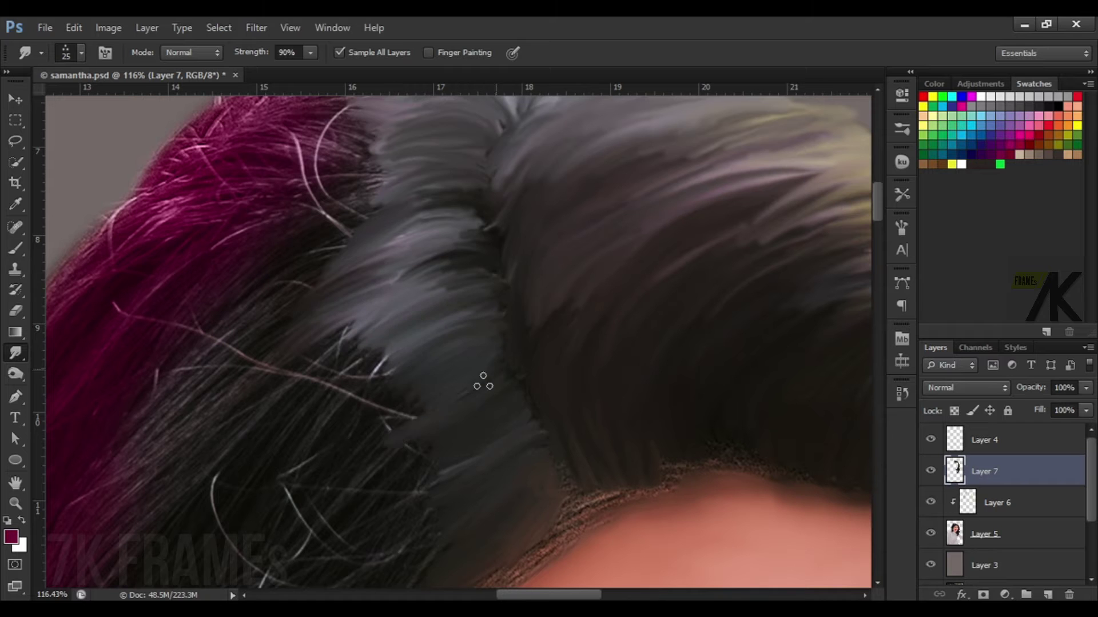
left_click_drag(482, 379, 337, 410)
left_click_drag(388, 338, 251, 480)
mouse_move(372, 290)
left_mouse_down()
mouse_move(271, 365)
mouse_move(293, 289)
mouse_move(247, 238)
mouse_move(383, 196)
mouse_move(296, 226)
mouse_move(195, 220)
left_mouse_up()
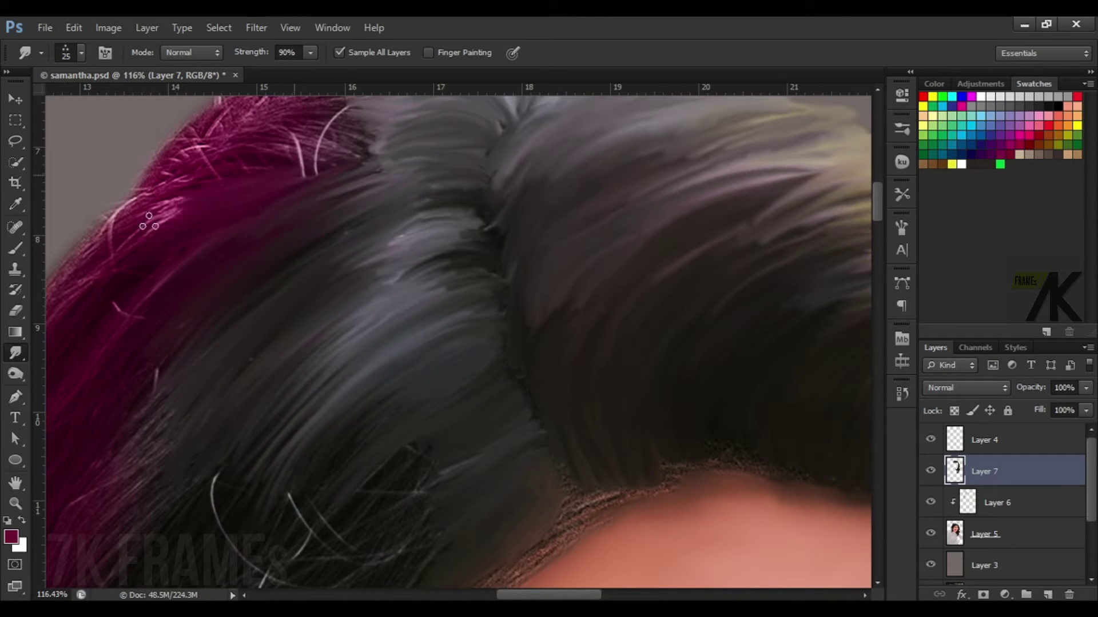
left_click_drag(331, 149, 265, 203)
left_click_drag(371, 172, 296, 211)
left_click_drag(377, 149, 171, 269)
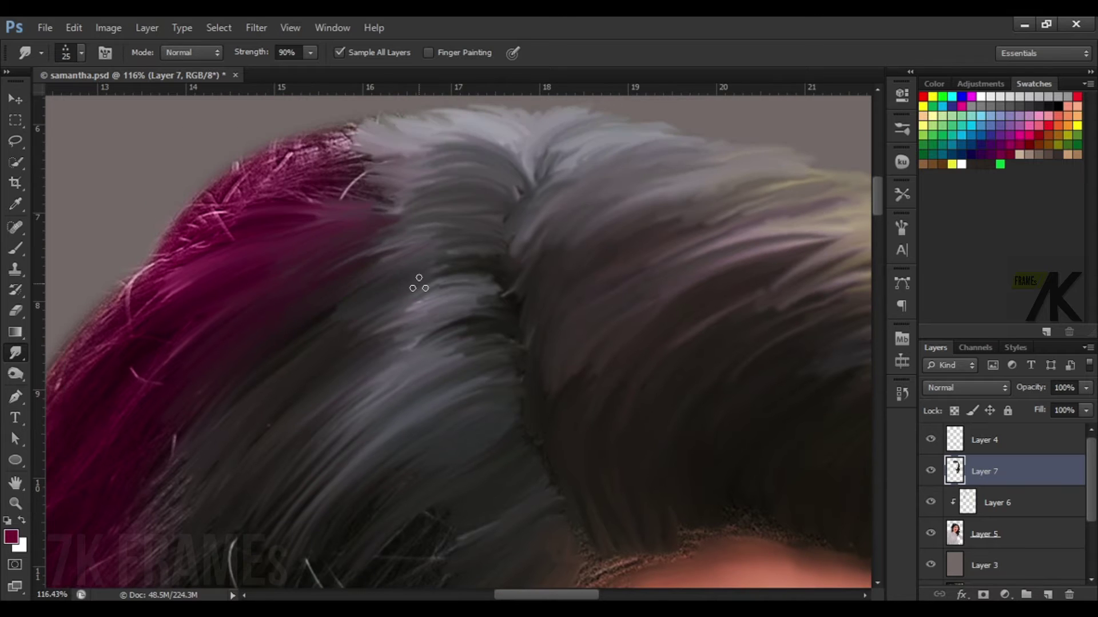
Blend the grey hair into the magenta strands, smoothing their top edge and stray light strands
left_click_drag(400, 189, 307, 265)
left_click_drag(446, 160, 350, 347)
left_click_drag(452, 343, 320, 428)
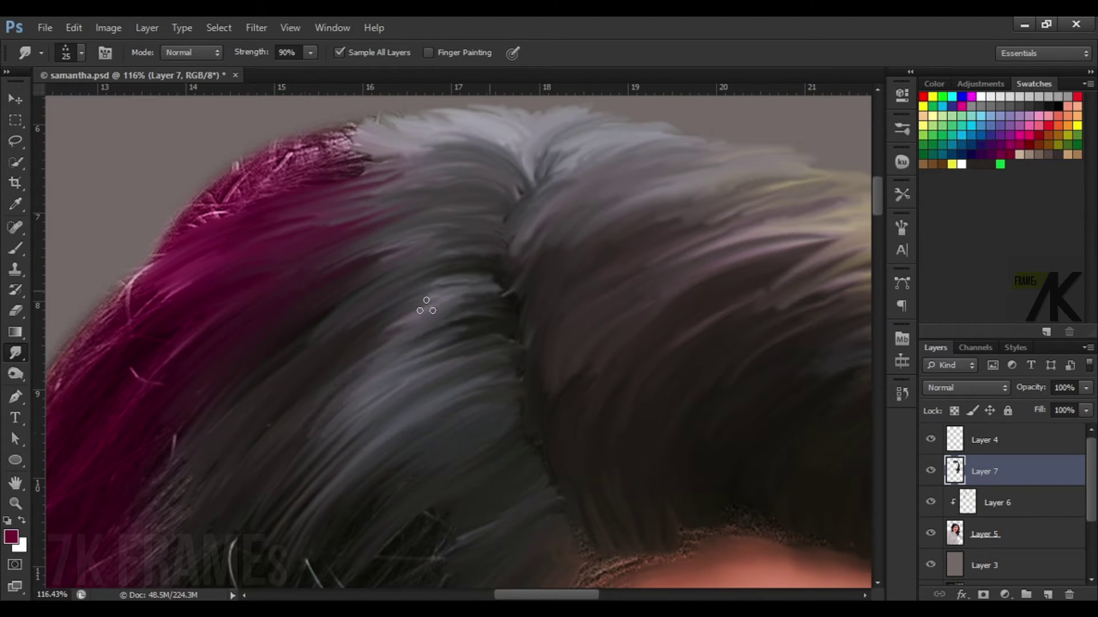
mouse_move(426, 306)
left_mouse_down()
mouse_move(321, 171)
mouse_move(217, 218)
left_mouse_up()
mouse_move(377, 138)
left_mouse_down()
mouse_move(246, 171)
mouse_move(171, 252)
left_mouse_up()
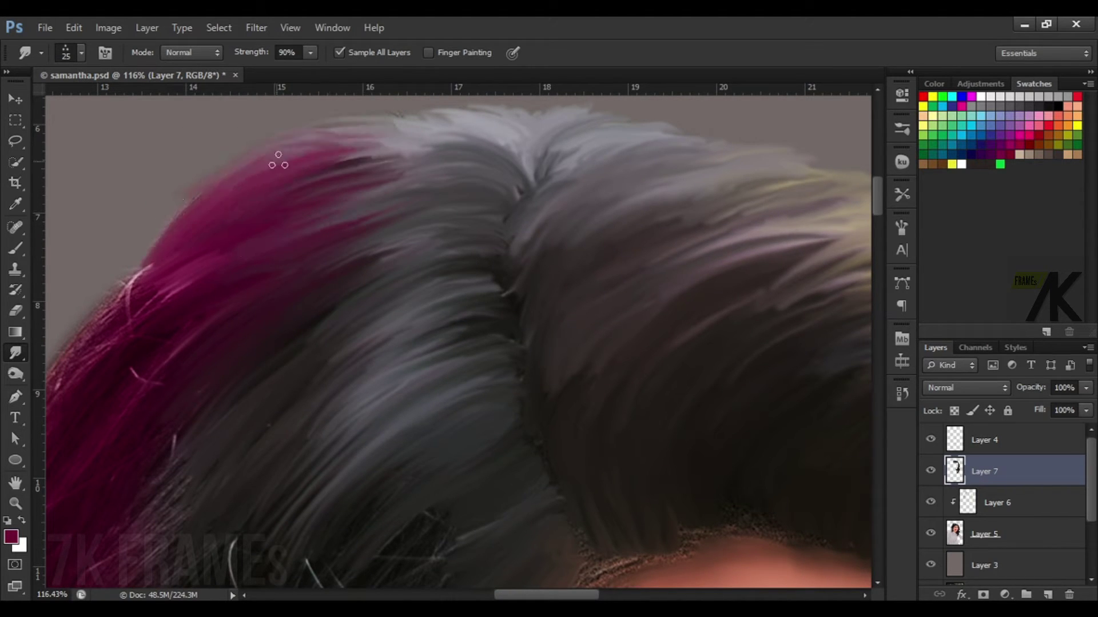
left_click_drag(423, 143, 320, 228)
scroll(320, 228, "down", 5)
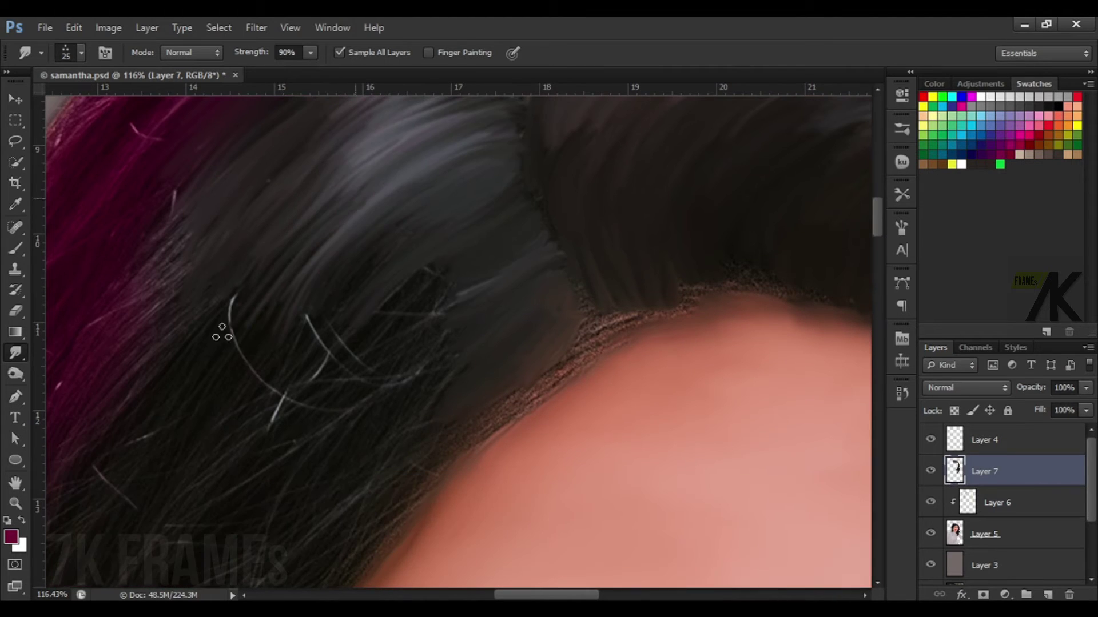
mouse_move(222, 331)
left_mouse_down()
mouse_move(385, 304)
mouse_move(331, 404)
mouse_move(332, 477)
mouse_move(205, 446)
mouse_move(189, 350)
mouse_move(118, 291)
mouse_move(161, 365)
left_mouse_up()
Soften the jagged hairline along the forehead
scroll(141, 433, "down", 5)
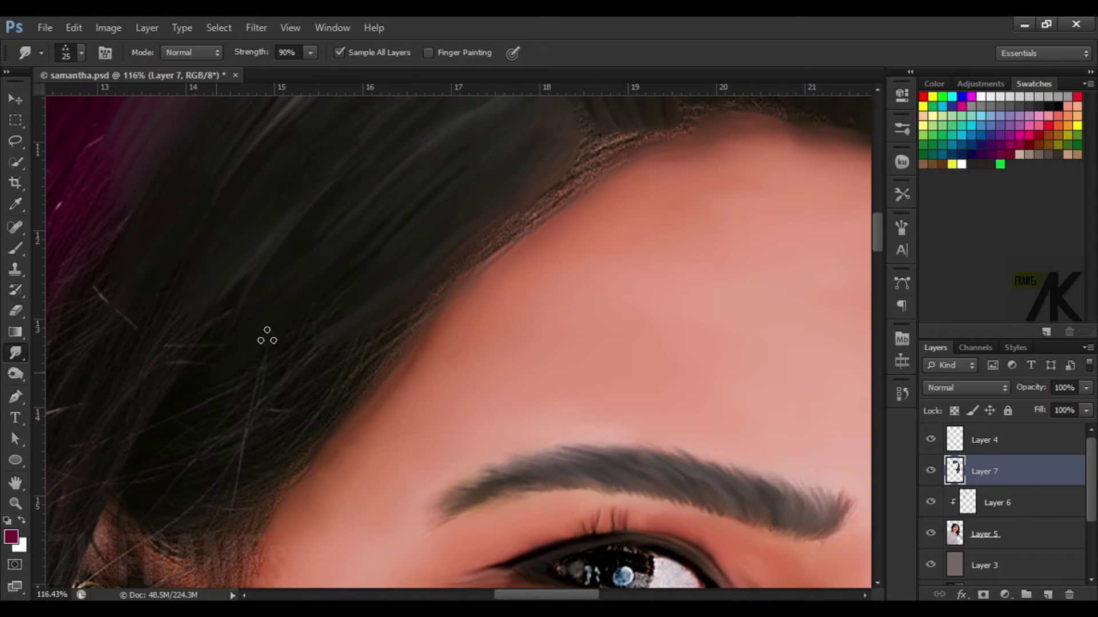
left_click_drag(466, 253, 387, 352)
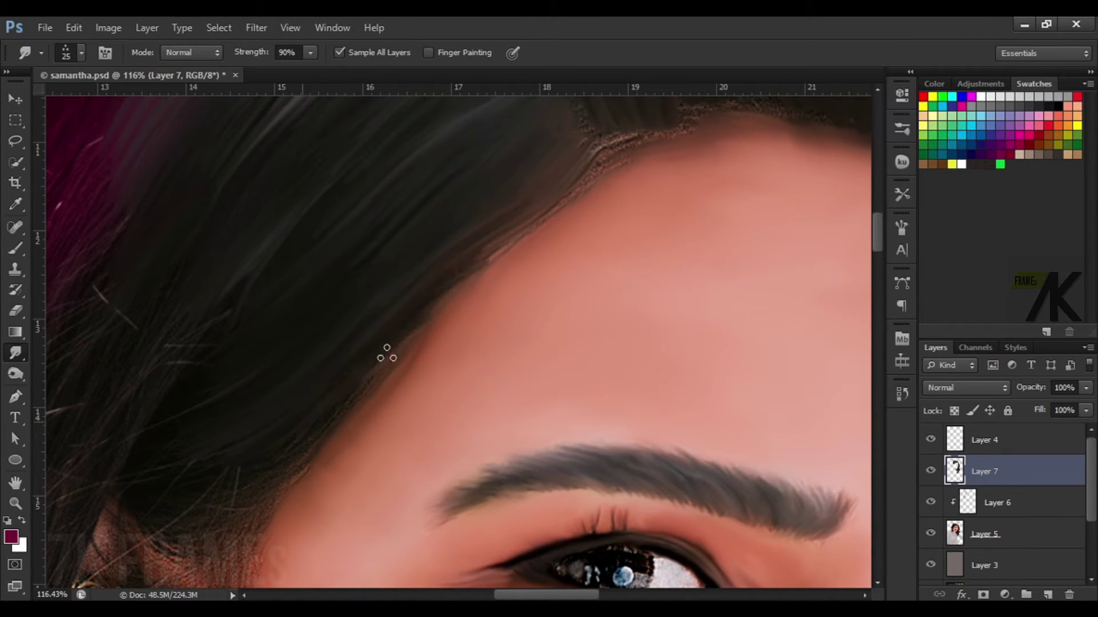
scroll(405, 236, "down", 4)
Blend the dark hair into the skin beside the ear, then zoom in on the magenta hair
left_click_drag(237, 404, 209, 455)
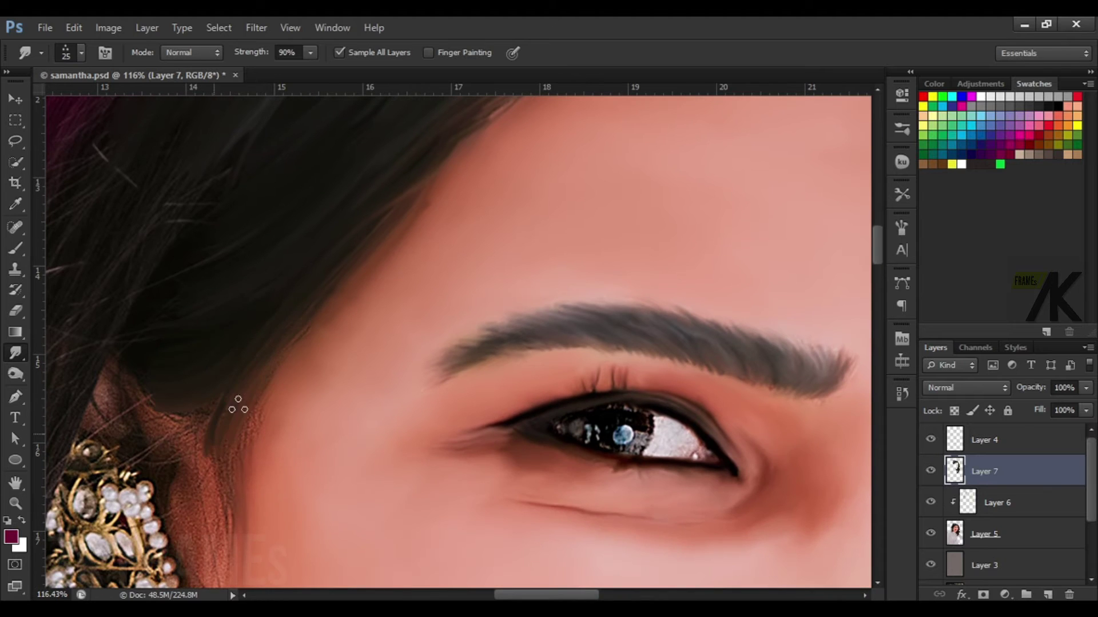
scroll(453, 392, "down", 5)
scroll(433, 257, "up", 2)
scroll(515, 215, "up", 2)
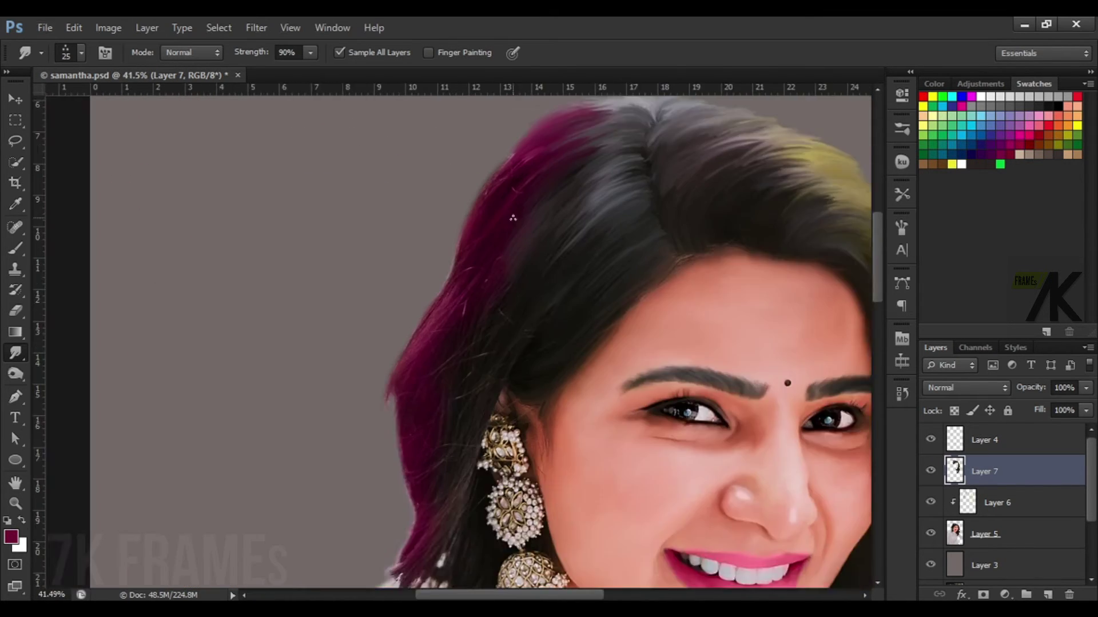
scroll(500, 321, "up", 2)
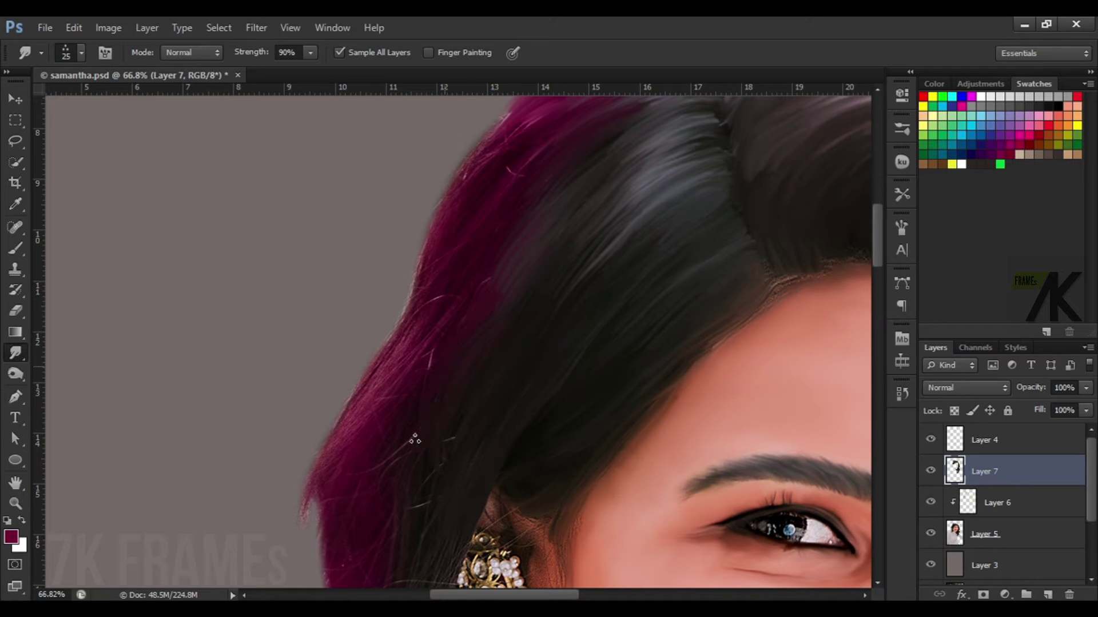
scroll(500, 183, "up", 2)
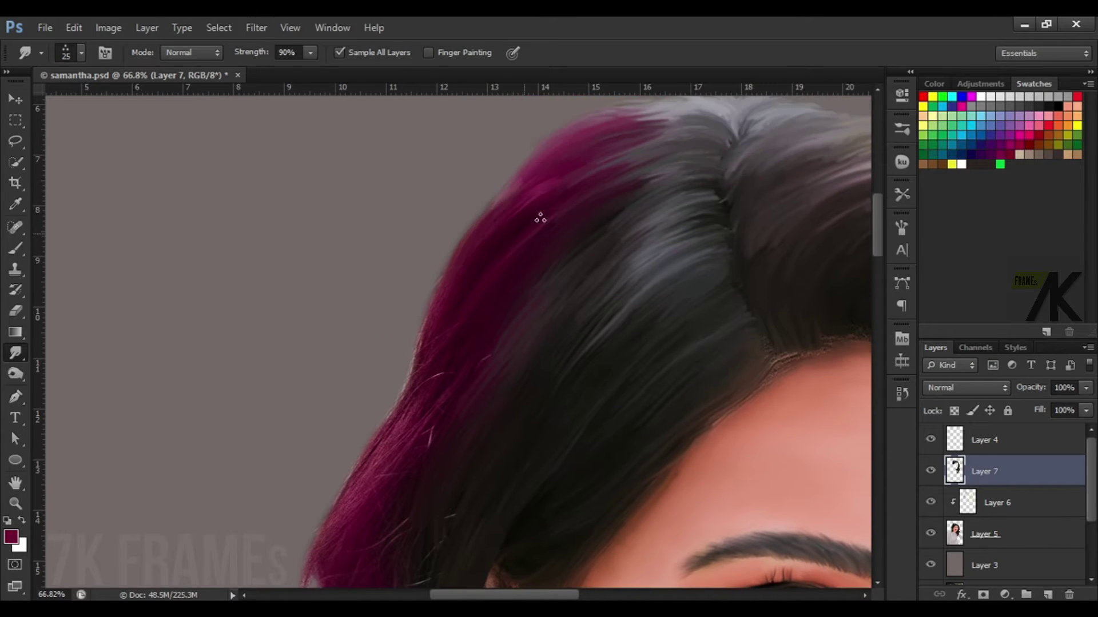
Smudge the left magenta hair edge from top to bottom, sweeping stray wisps into soft strokes
left_click_drag(452, 362, 479, 265)
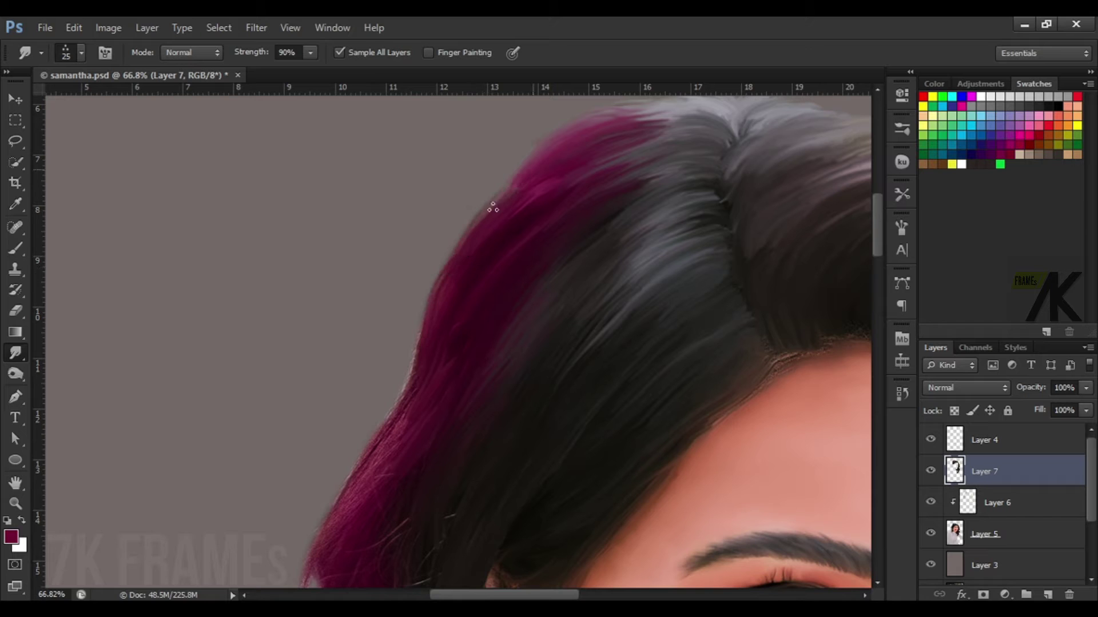
scroll(427, 341, "down", 4)
left_click_drag(360, 334, 354, 351)
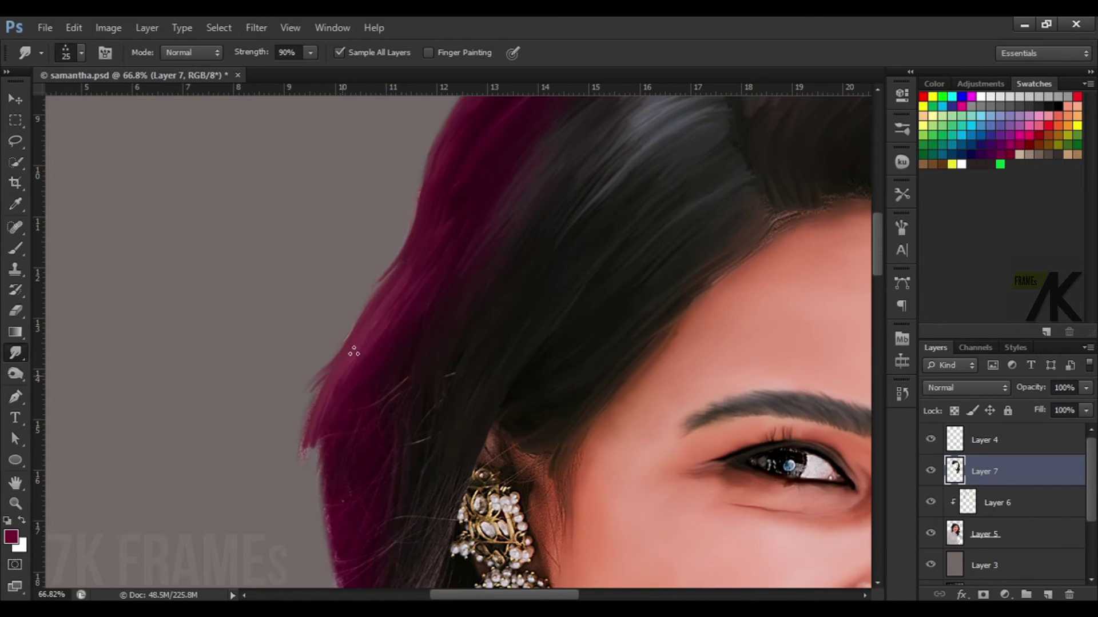
scroll(481, 321, "down", 5)
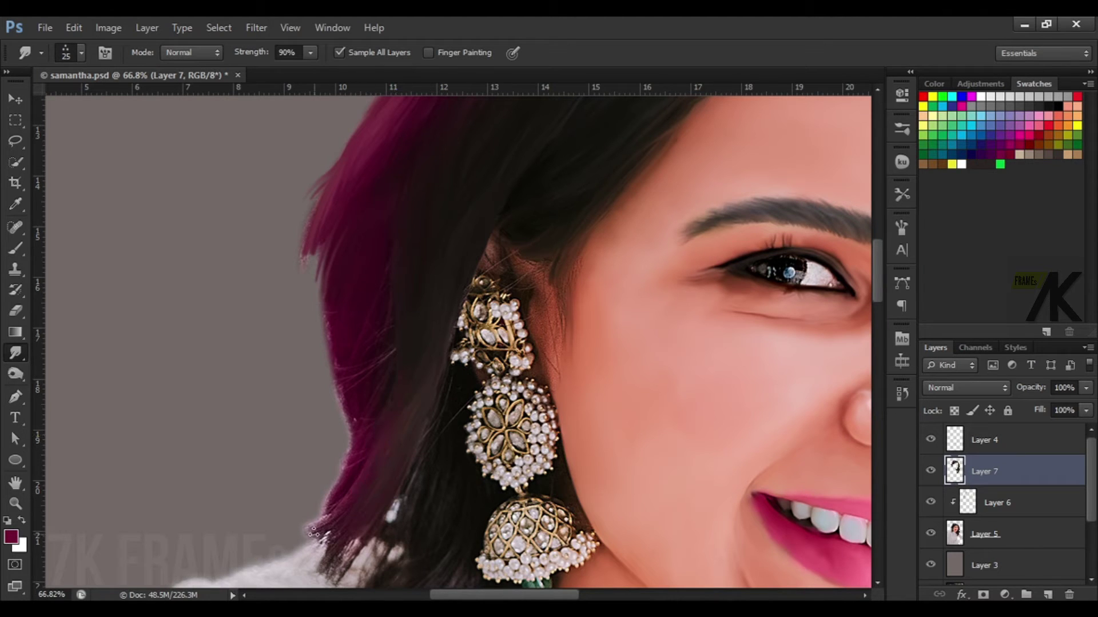
left_click_drag(313, 533, 365, 444)
scroll(348, 410, "up", 1)
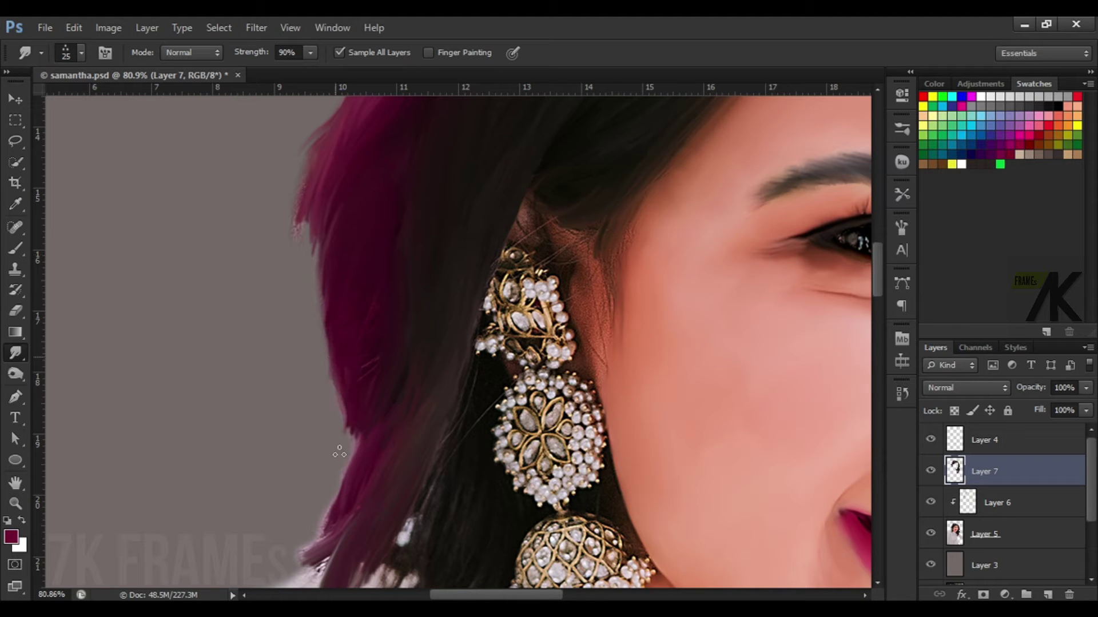
scroll(307, 203, "down", 3)
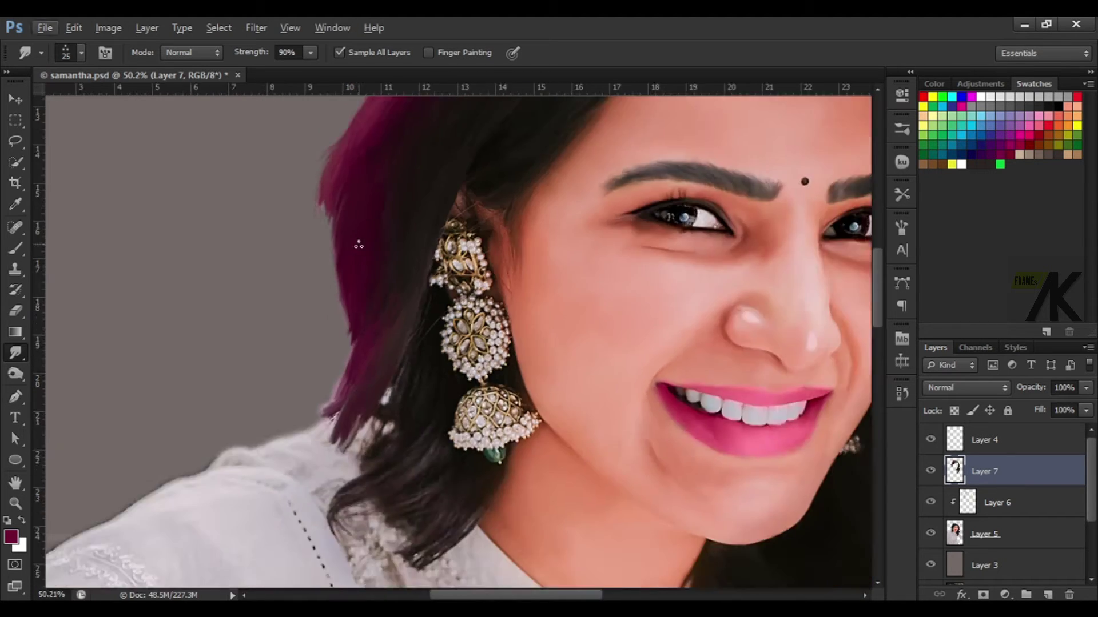
scroll(358, 242, "up", 1)
scroll(338, 230, "up", 1)
scroll(379, 318, "down", 1)
Zoom in by the earring and push the purple and dark strands into painted strokes
scroll(421, 229, "down", 1)
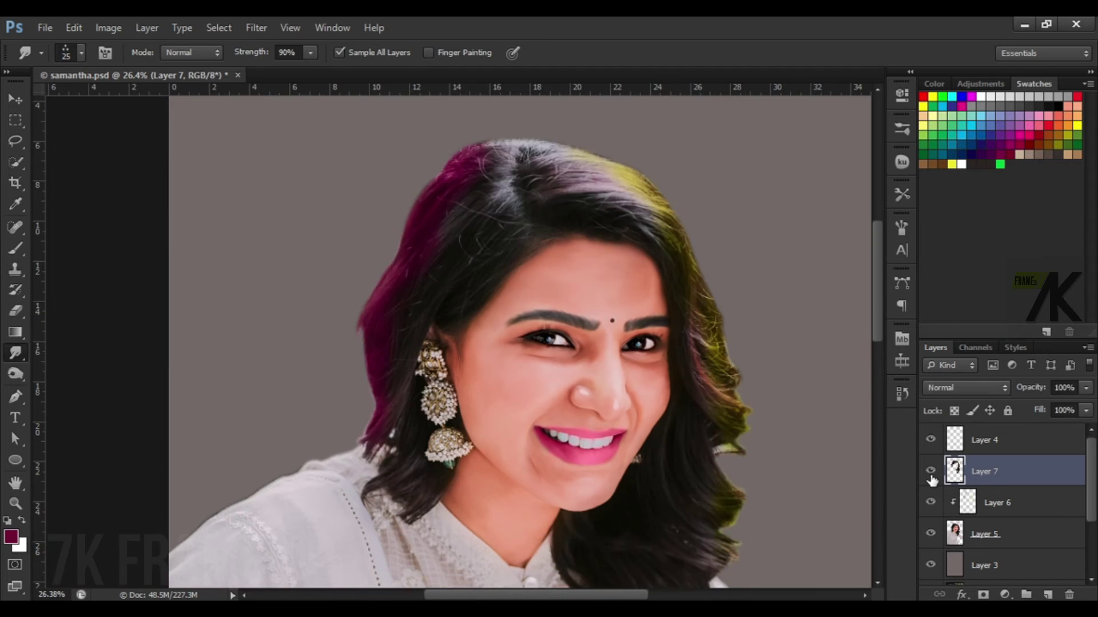
scroll(420, 229, "up", 1)
scroll(421, 206, "up", 2)
scroll(421, 201, "up", 1)
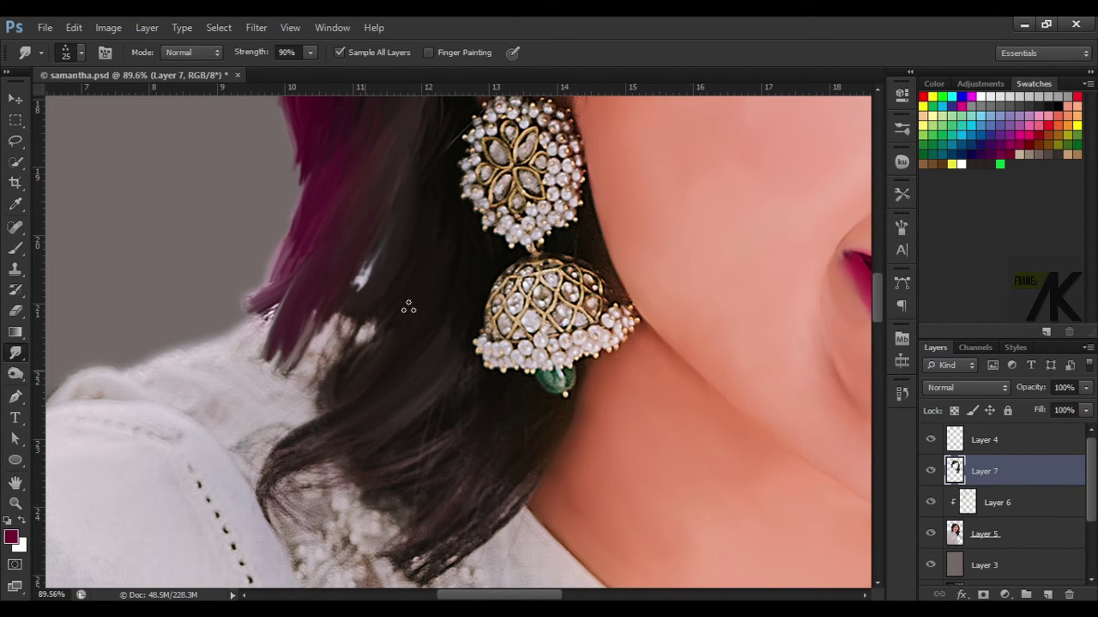
scroll(463, 200, "up", 2)
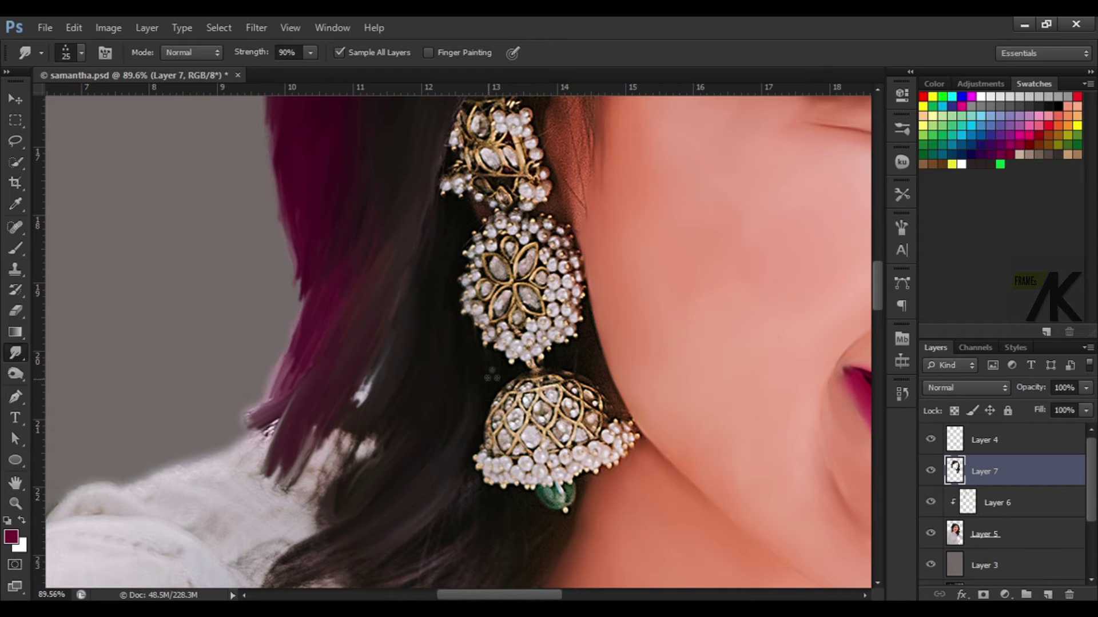
left_click_drag(331, 275, 268, 400)
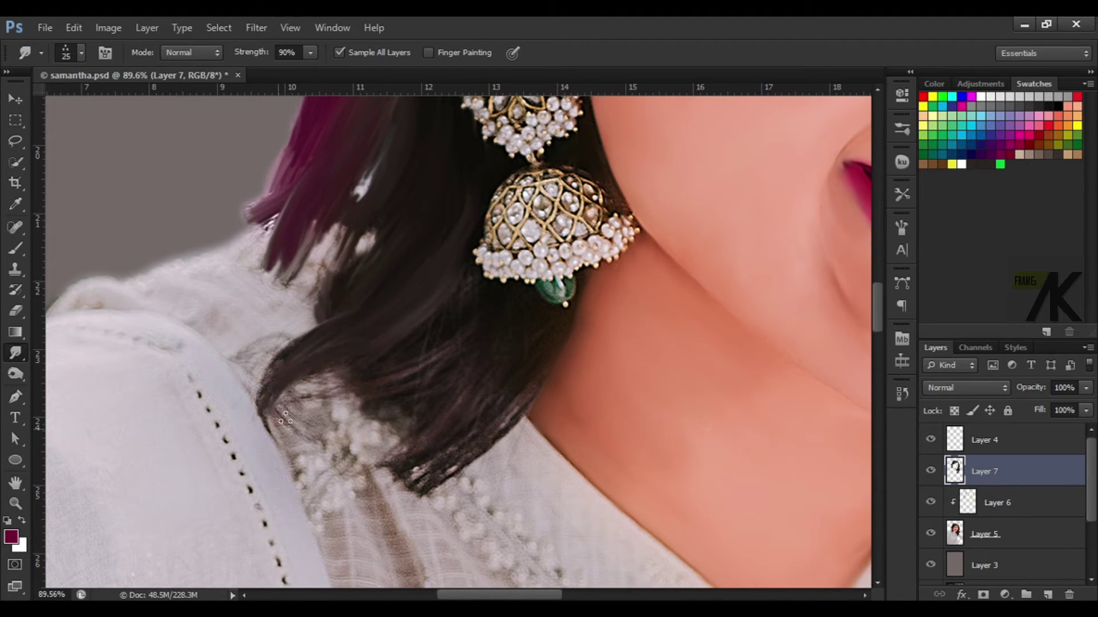
left_click_drag(286, 343, 263, 423)
Smooth the remaining hair ends against the dress and along the neck
left_click_drag(436, 321, 366, 388)
left_click_drag(309, 274, 296, 202)
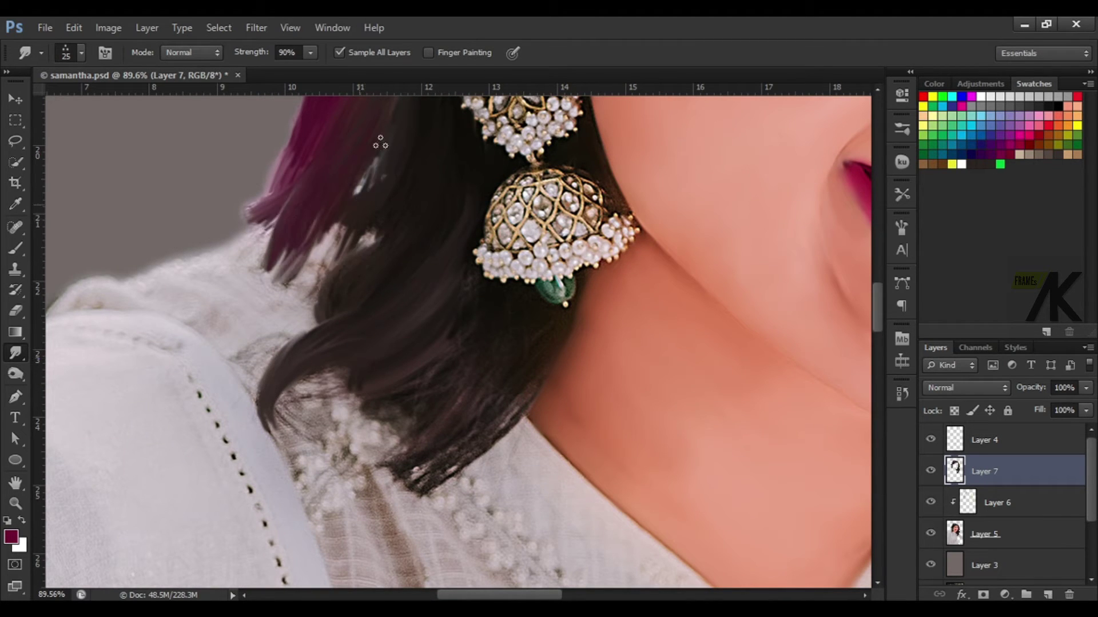
left_click_drag(433, 407, 411, 480)
mouse_move(457, 435)
left_mouse_down()
mouse_move(400, 486)
mouse_move(433, 436)
mouse_move(526, 374)
left_mouse_up()
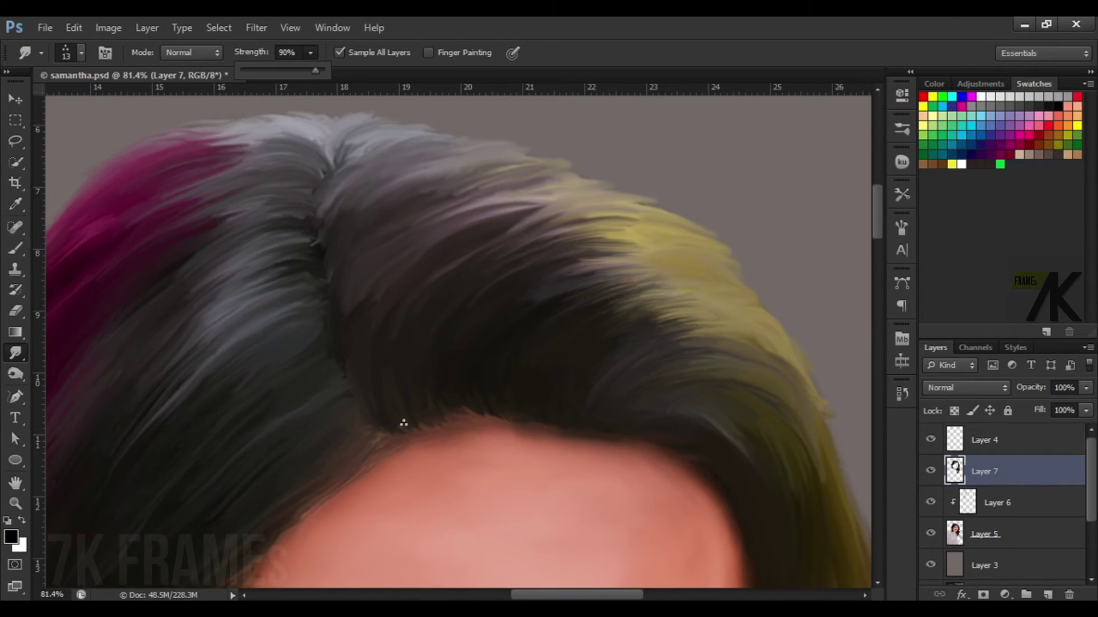
Close the Smudge strength slider and pan down to the lower hair curl
left_click(403, 424)
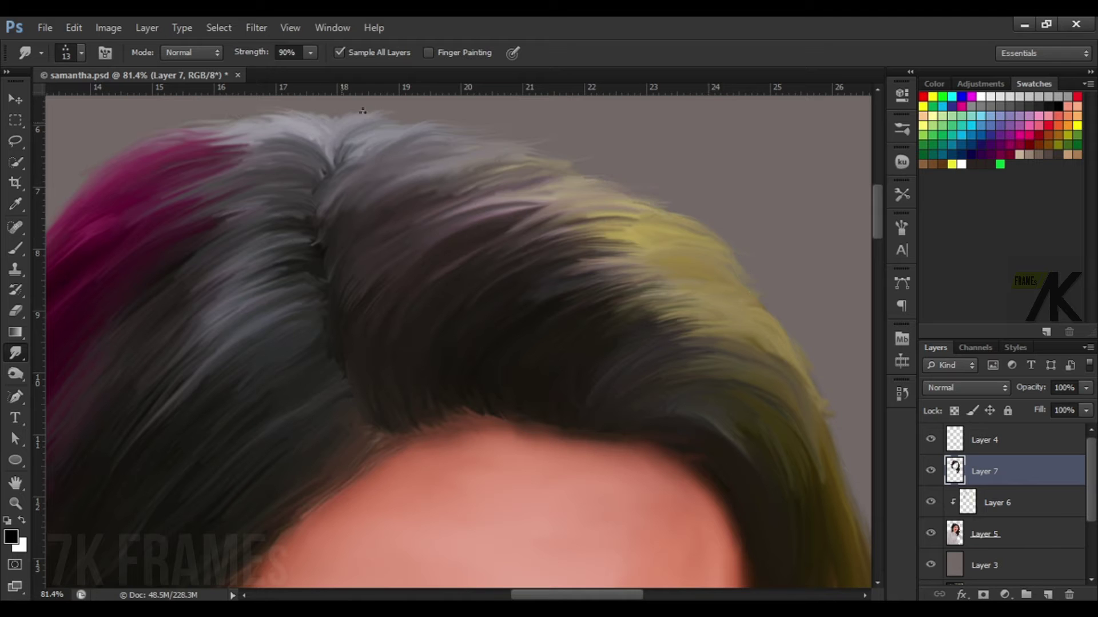
left_click_drag(124, 149, 451, 214)
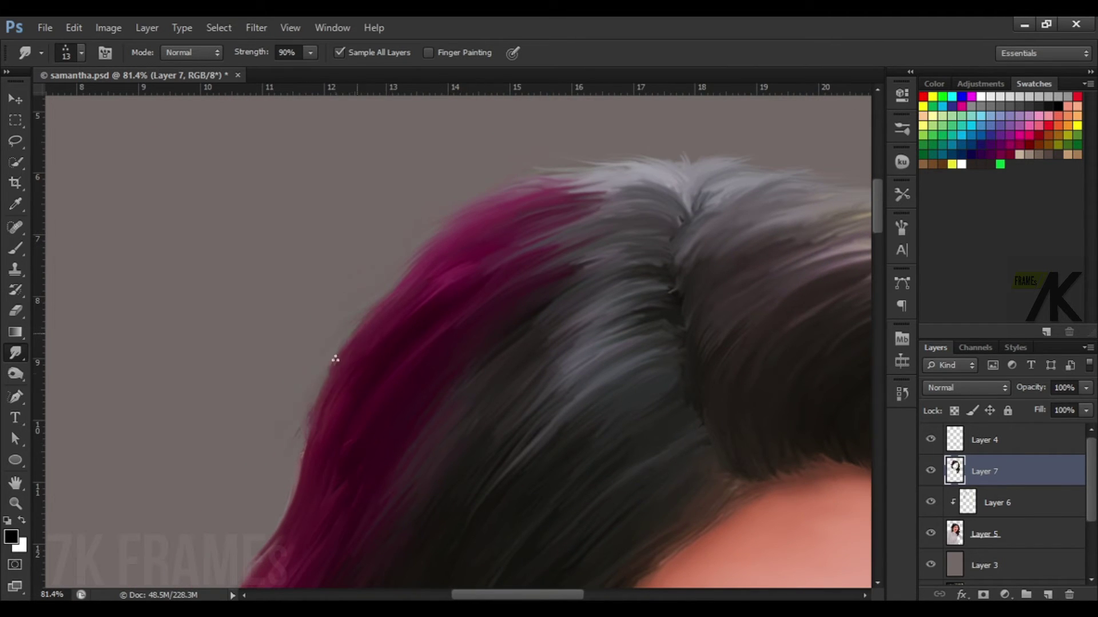
left_click_drag(335, 358, 339, 192)
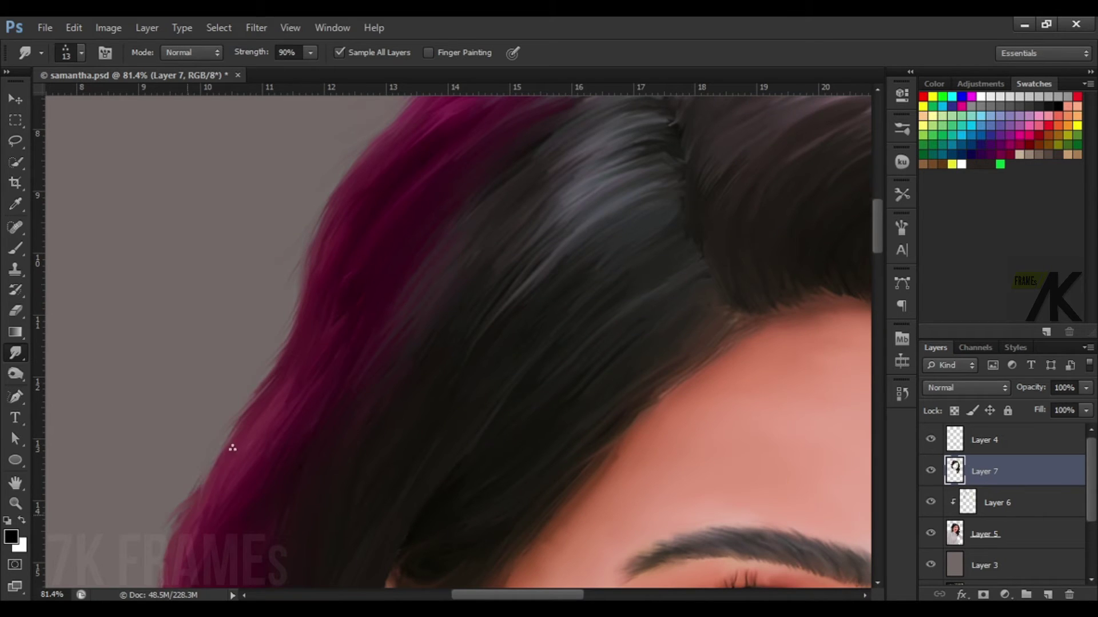
scroll(171, 466, "down", 5)
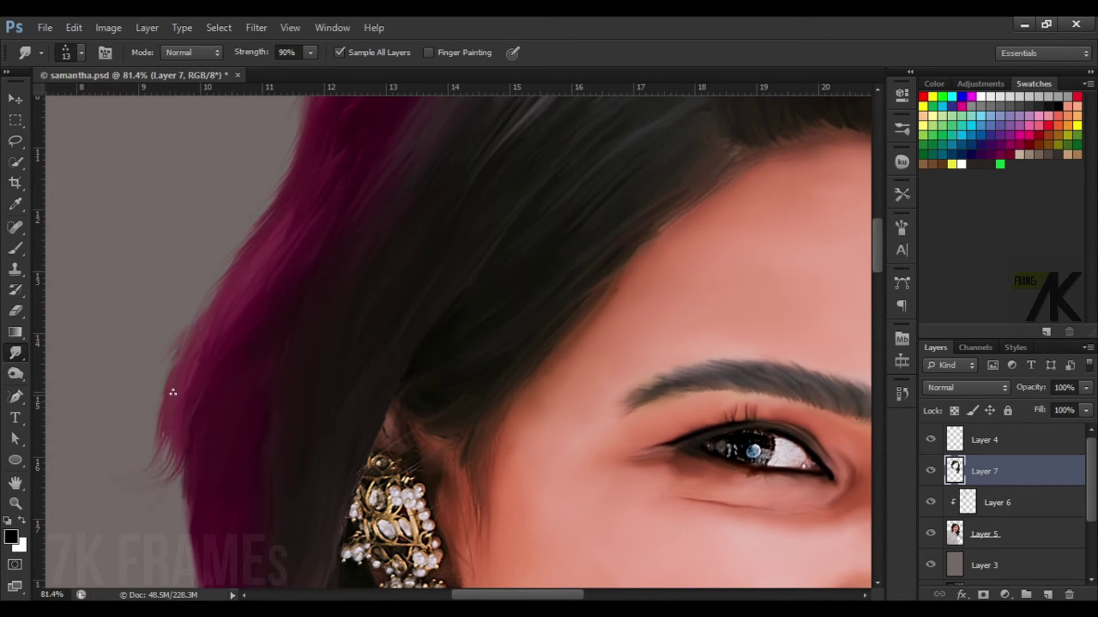
scroll(254, 310, "down", 6)
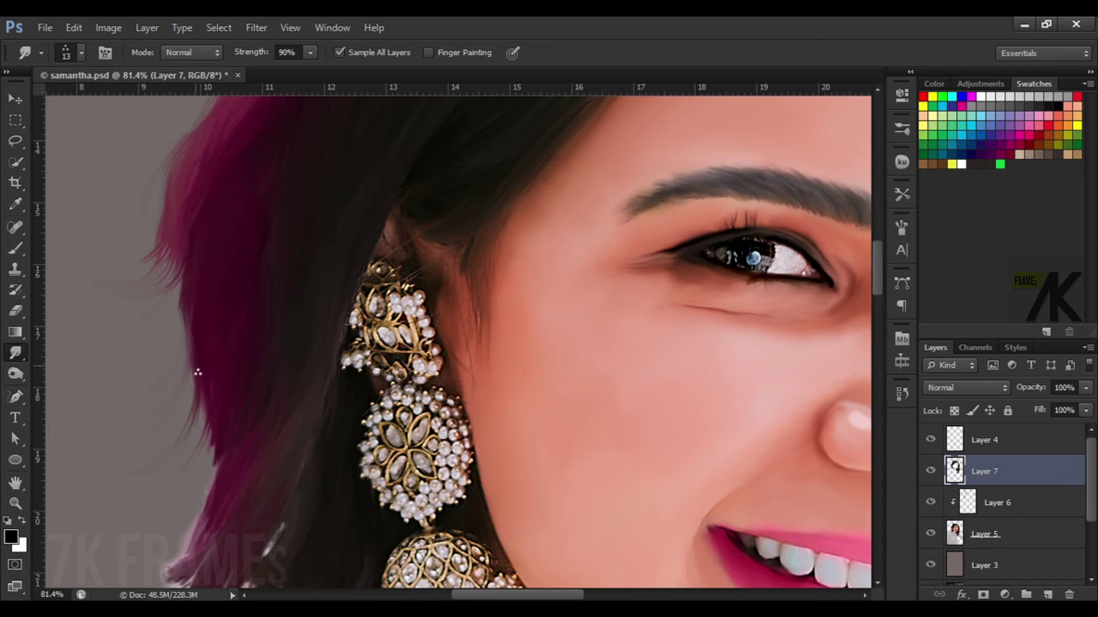
scroll(215, 451, "down", 3)
scroll(195, 355, "down", 2)
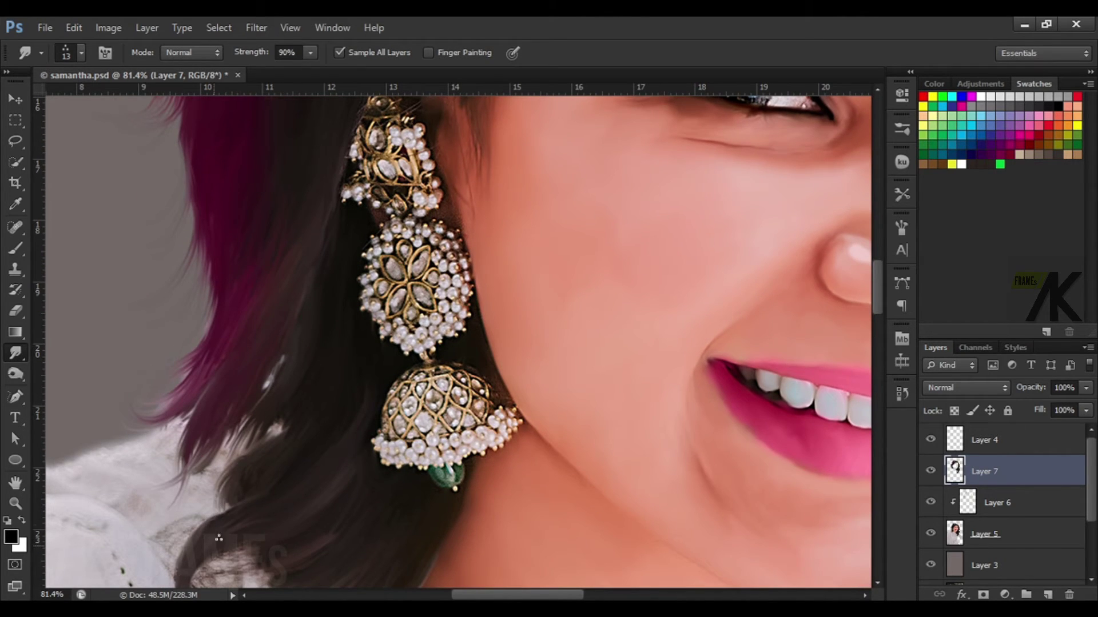
scroll(219, 538, "down", 3)
Drag fine dark strands from the curl across the white dress
left_click_drag(212, 426, 255, 435)
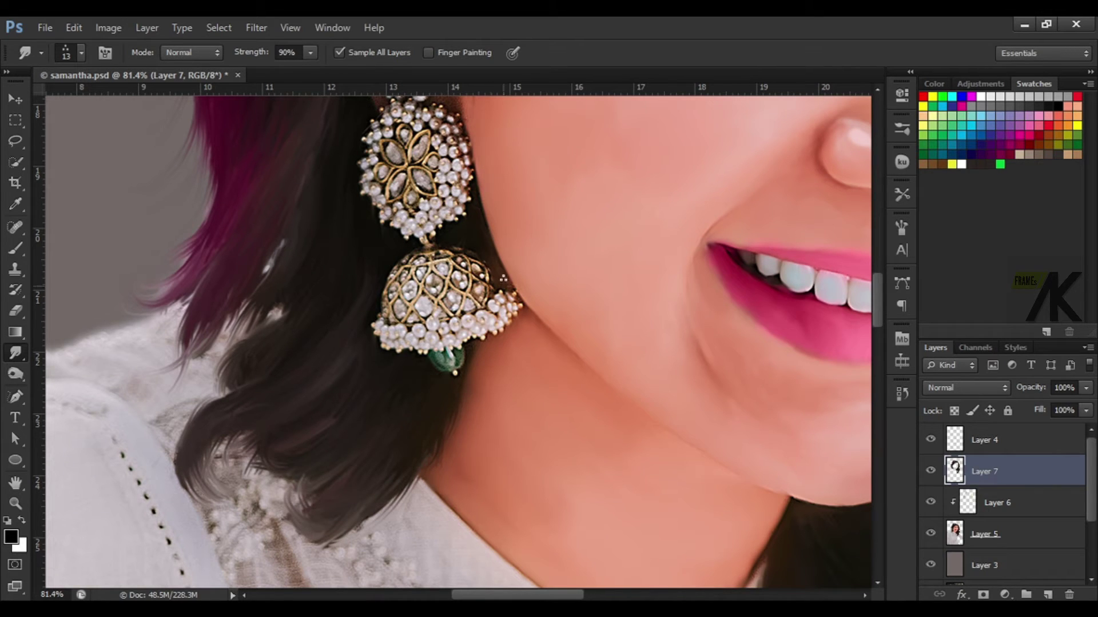
scroll(364, 280, "up", 5)
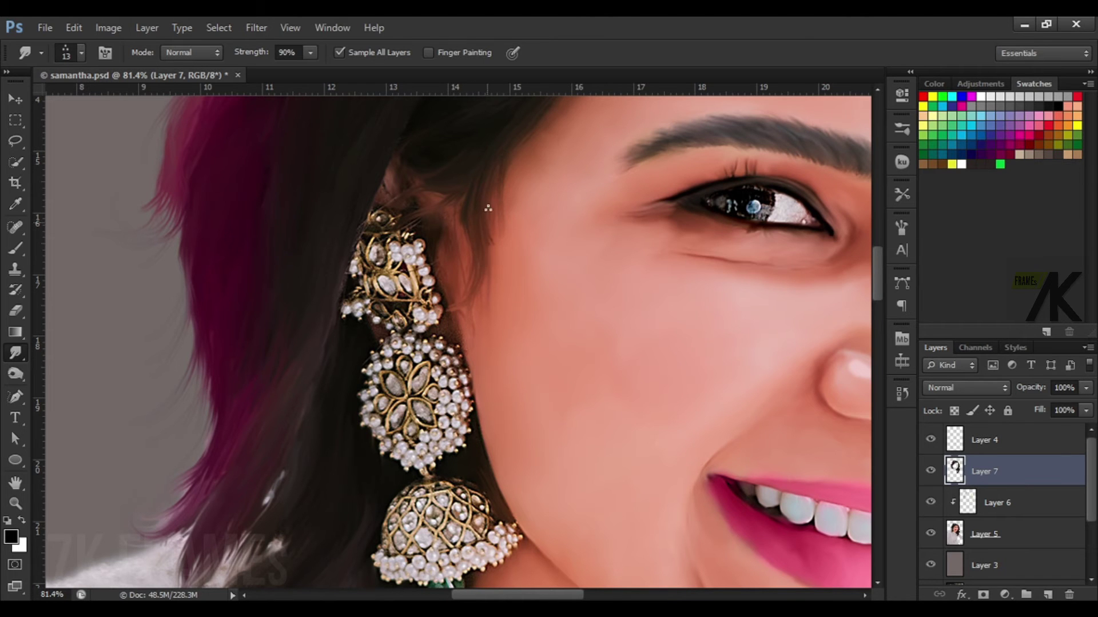
scroll(423, 215, "up", 3)
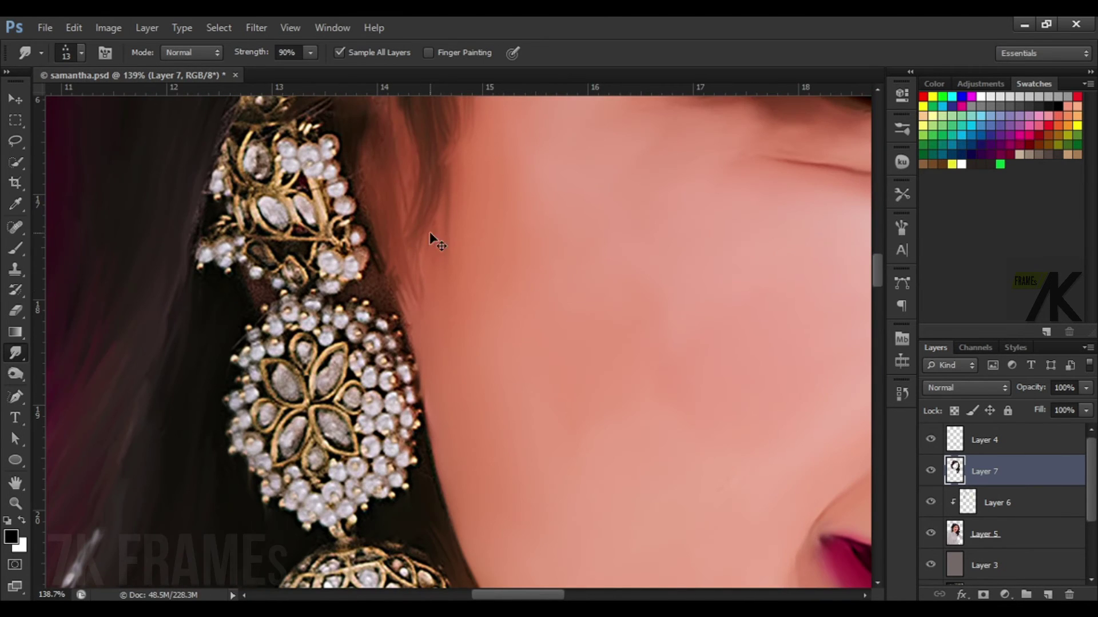
scroll(368, 345, "down", 1)
scroll(368, 345, "down", 4)
Bring the right-side curls into view and draw their tips outward into fine wisps
scroll(578, 330, "up", 2)
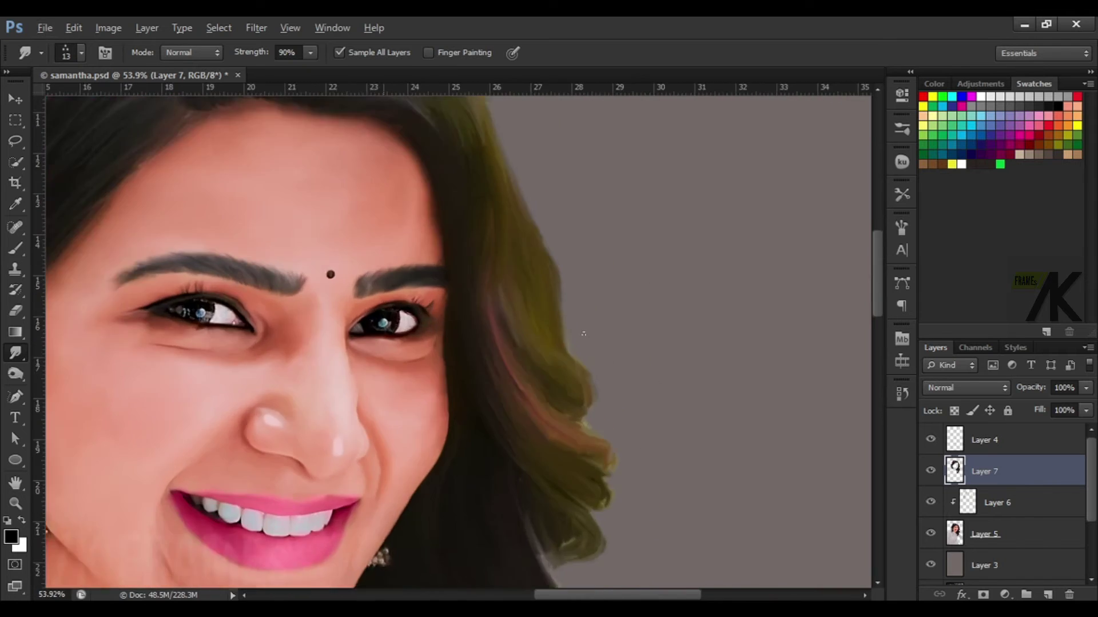
left_click_drag(379, 116, 380, 328)
scroll(379, 328, "up", 1)
scroll(616, 311, "down", 3)
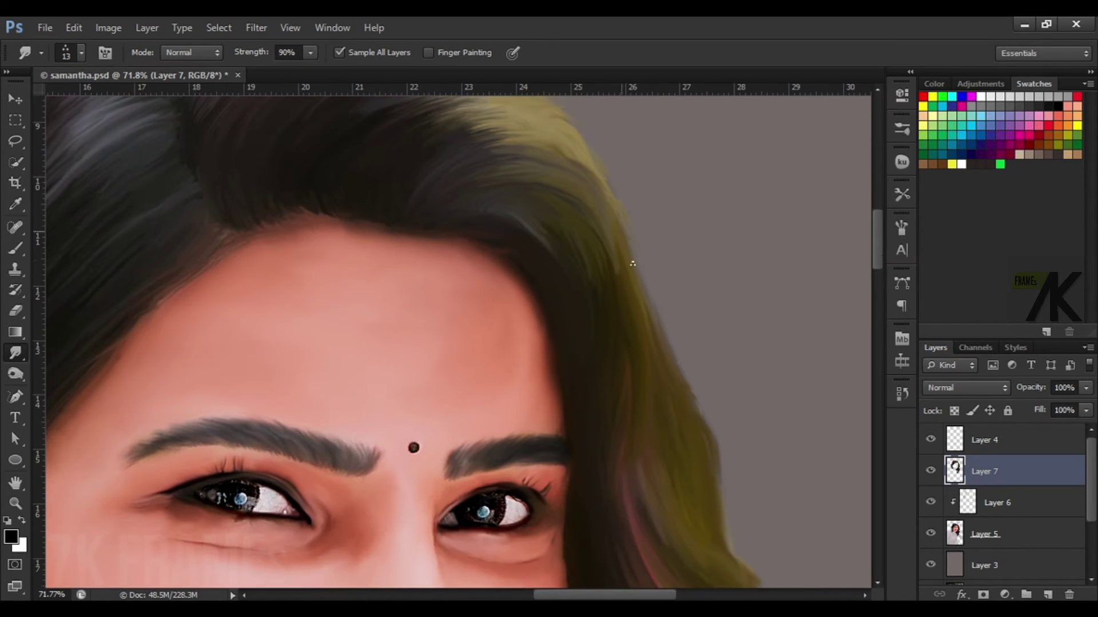
scroll(738, 404, "down", 5)
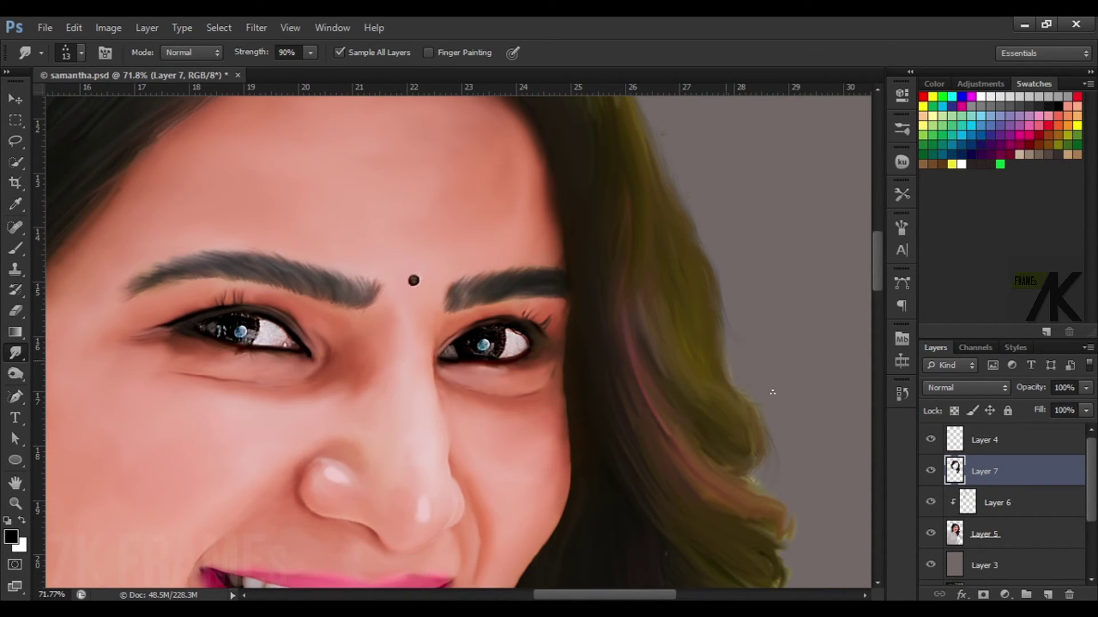
scroll(745, 472, "down", 3)
scroll(618, 294, "right", 5)
scroll(470, 243, "up", 3)
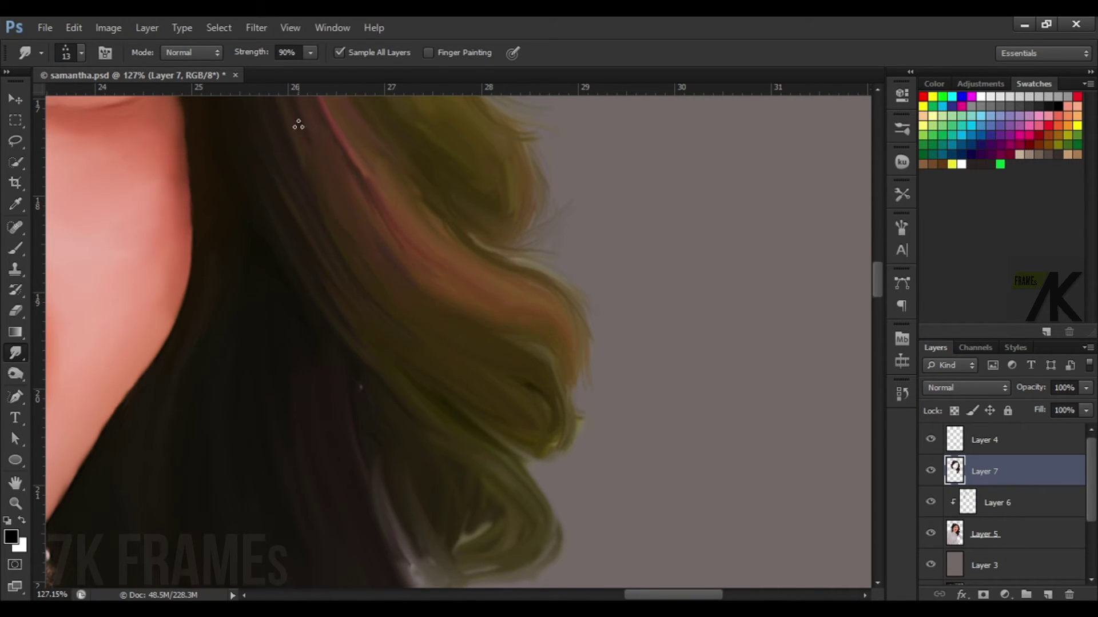
scroll(480, 402, "down", 3)
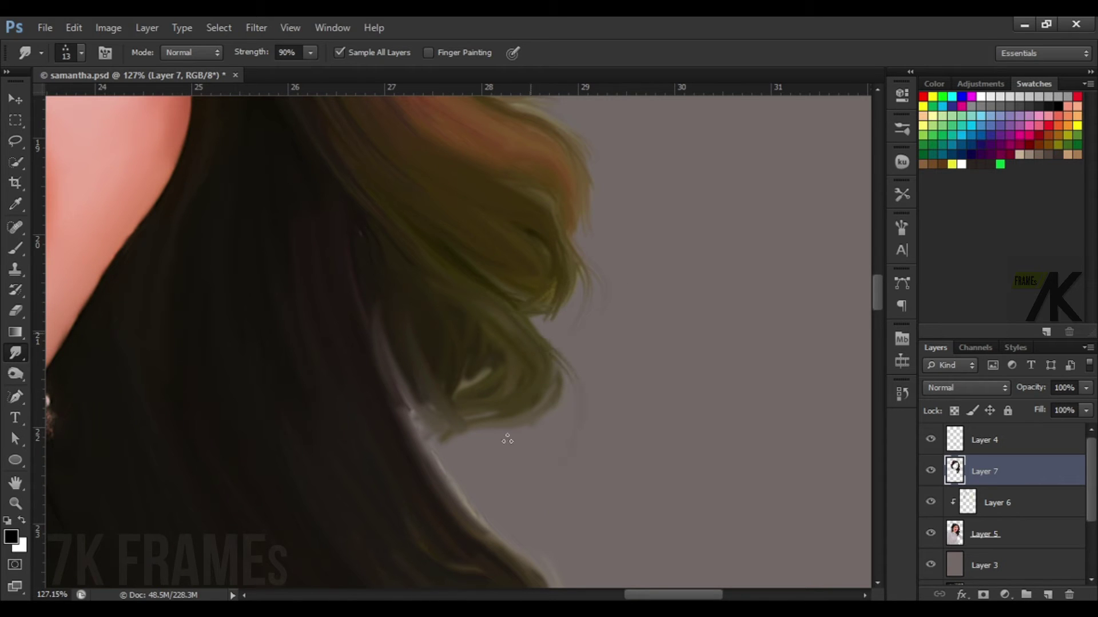
left_click_drag(507, 439, 457, 471)
left_click_drag(418, 392, 466, 380)
Smudge more wisps along the edge, blending the light greenish strands into the darker hair
scroll(465, 380, "down", 2)
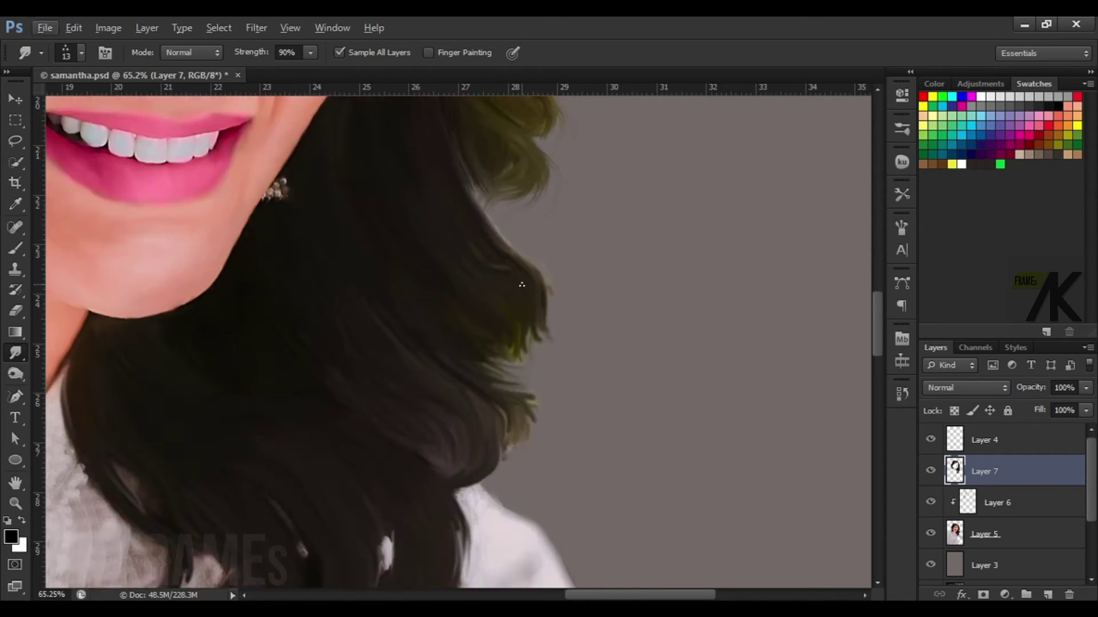
scroll(534, 338, "up", 2)
mouse_move(534, 337)
left_mouse_down()
mouse_move(549, 295)
mouse_move(514, 367)
mouse_move(568, 428)
mouse_move(534, 387)
left_mouse_up()
scroll(537, 288, "down", 3)
mouse_move(537, 288)
left_mouse_down()
mouse_move(421, 294)
mouse_move(454, 421)
mouse_move(508, 412)
mouse_move(494, 391)
mouse_move(514, 388)
left_mouse_up()
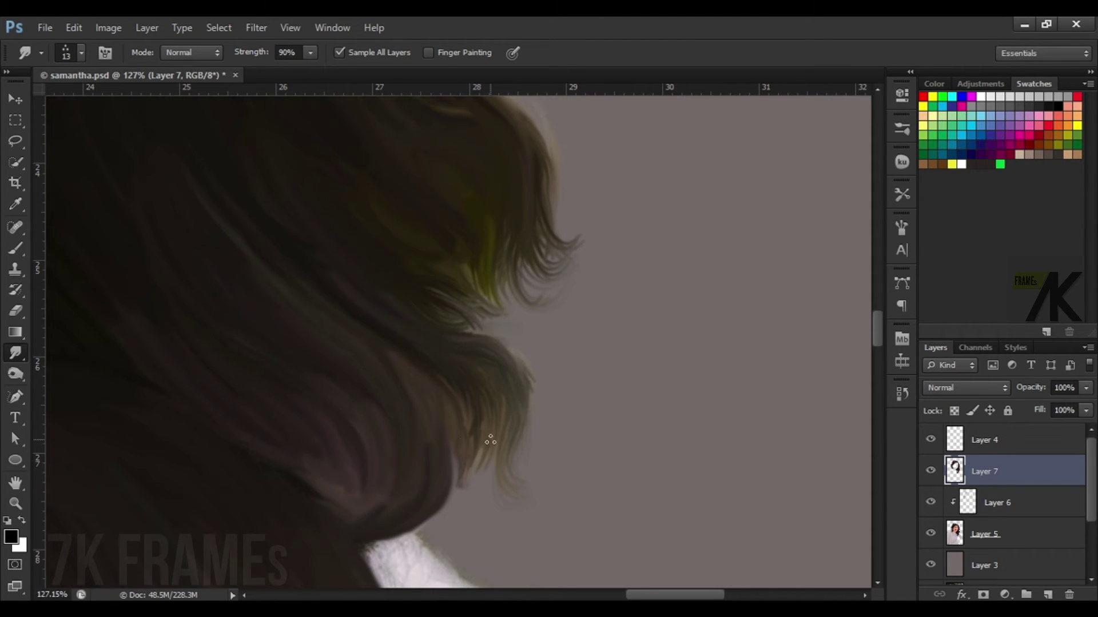
left_click_drag(490, 439, 453, 434)
scroll(396, 318, "down", 2)
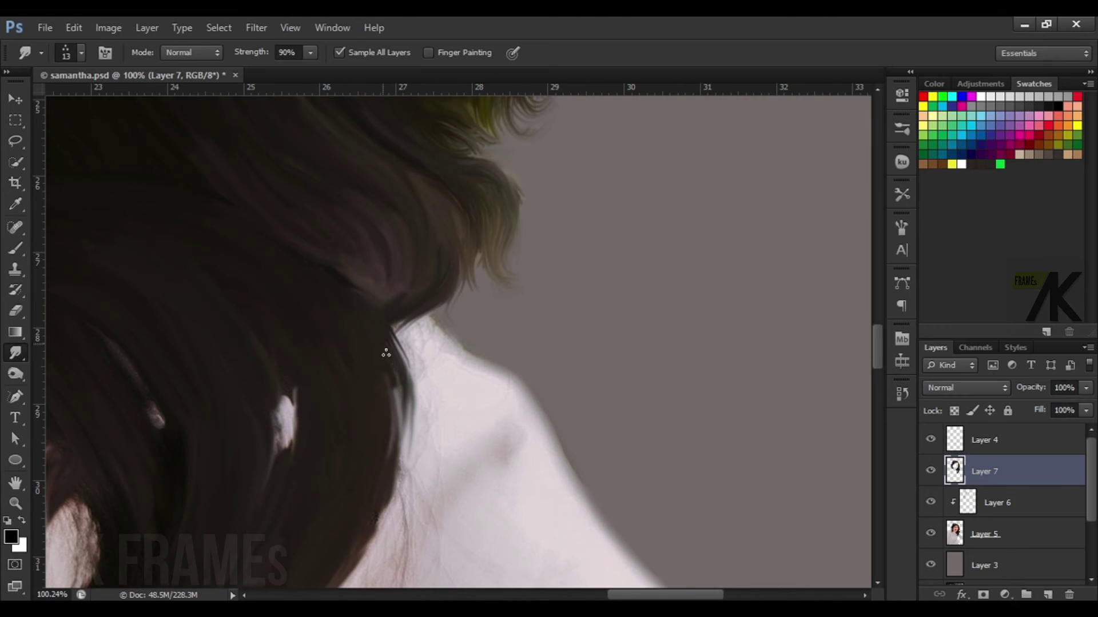
Darken the hair edge by the neck and pull its strands down over the neck
left_click_drag(386, 353, 401, 486)
scroll(400, 469, "up", 1)
left_click_drag(343, 227, 333, 305)
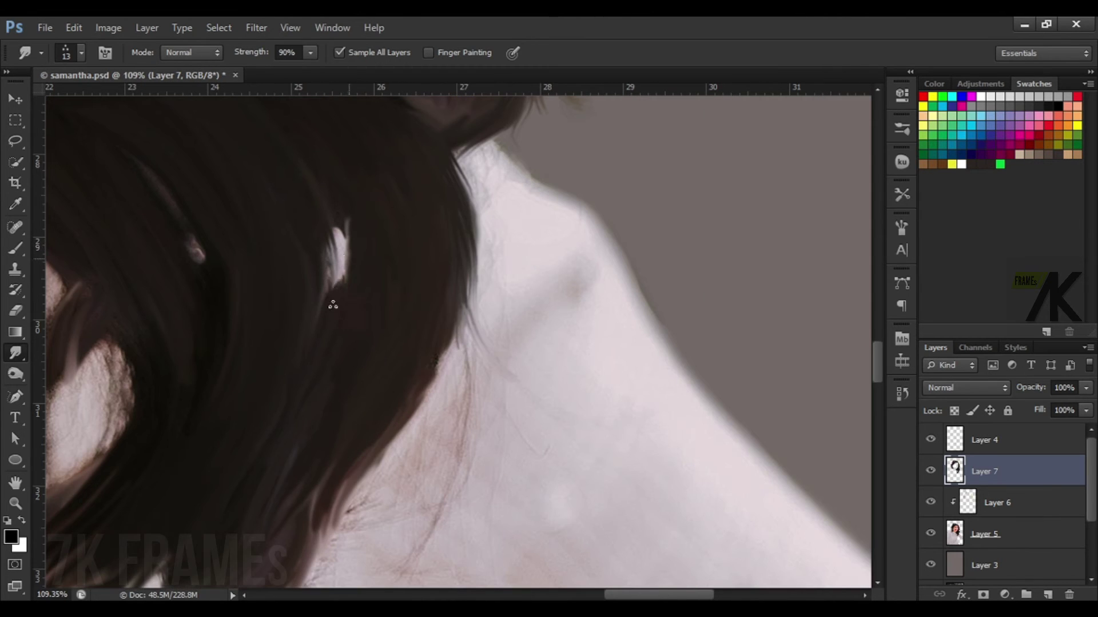
left_click_drag(443, 308, 418, 438)
mouse_move(466, 269)
left_mouse_down()
mouse_move(423, 457)
mouse_move(420, 449)
mouse_move(366, 498)
left_mouse_up()
left_click_drag(384, 427, 346, 543)
scroll(343, 435, "down", 2)
scroll(274, 394, "down", 2)
Extend more hair tips down and to the left across the neck
mouse_move(343, 297)
left_mouse_down()
mouse_move(312, 406)
mouse_move(283, 401)
mouse_move(223, 466)
left_mouse_up()
mouse_move(264, 400)
left_mouse_down()
mouse_move(189, 466)
mouse_move(149, 414)
mouse_move(154, 426)
left_mouse_up()
left_click_drag(343, 343, 314, 452)
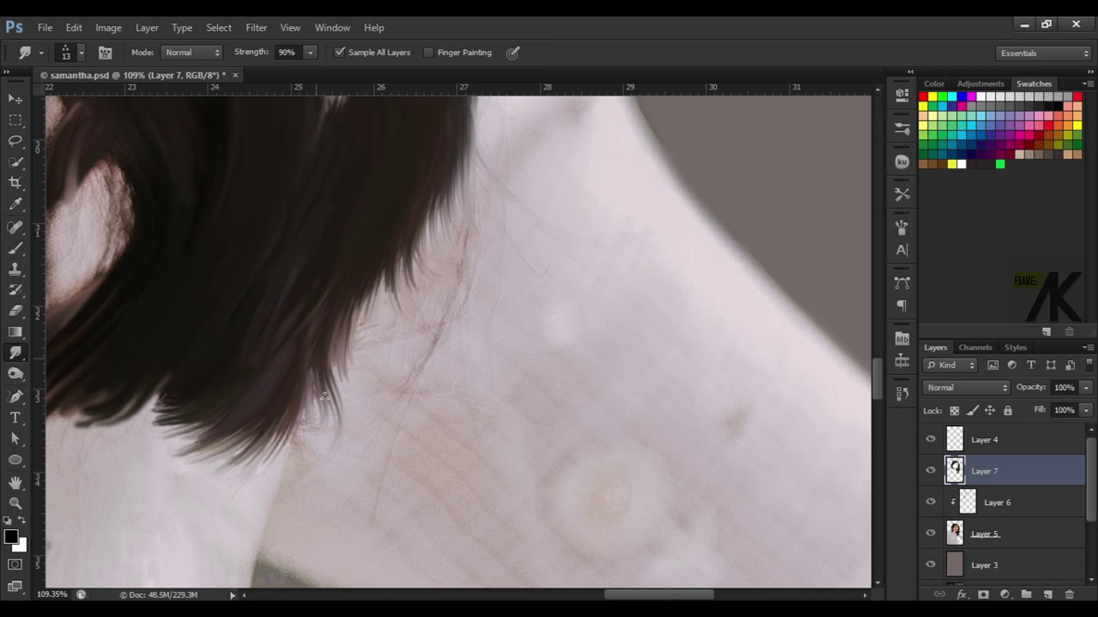
left_click_drag(384, 275, 350, 378)
scroll(366, 324, "down", 3)
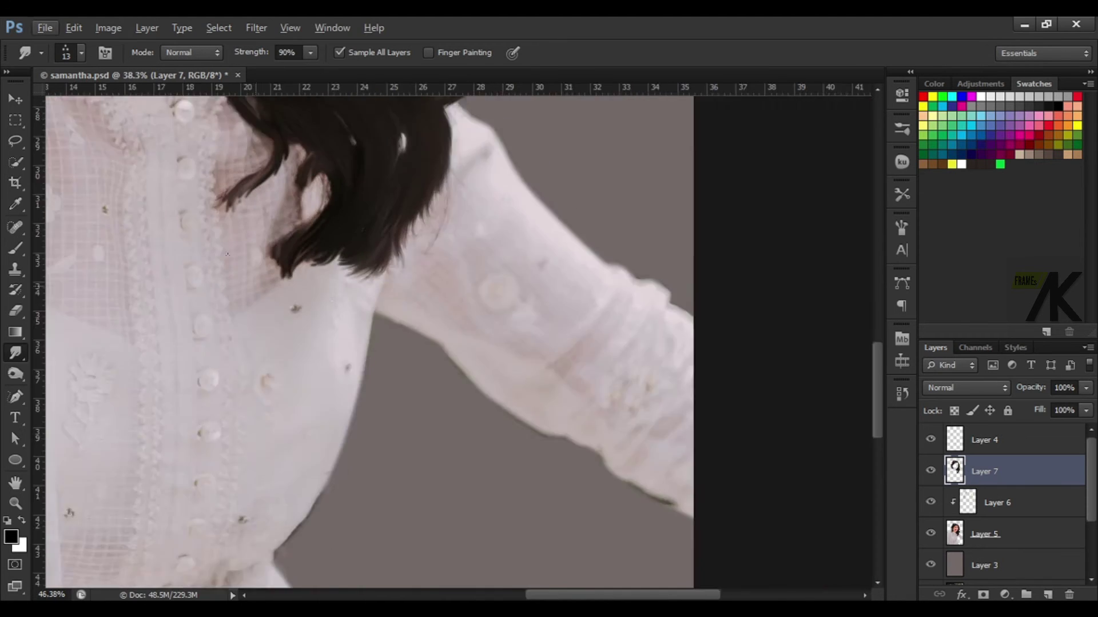
scroll(311, 237, "up", 3)
Refine the curl into finer strands, pulling the upper curl and lower tip downward
left_click_drag(291, 248, 252, 305)
left_click_drag(254, 266, 197, 360)
left_click_drag(343, 203, 246, 272)
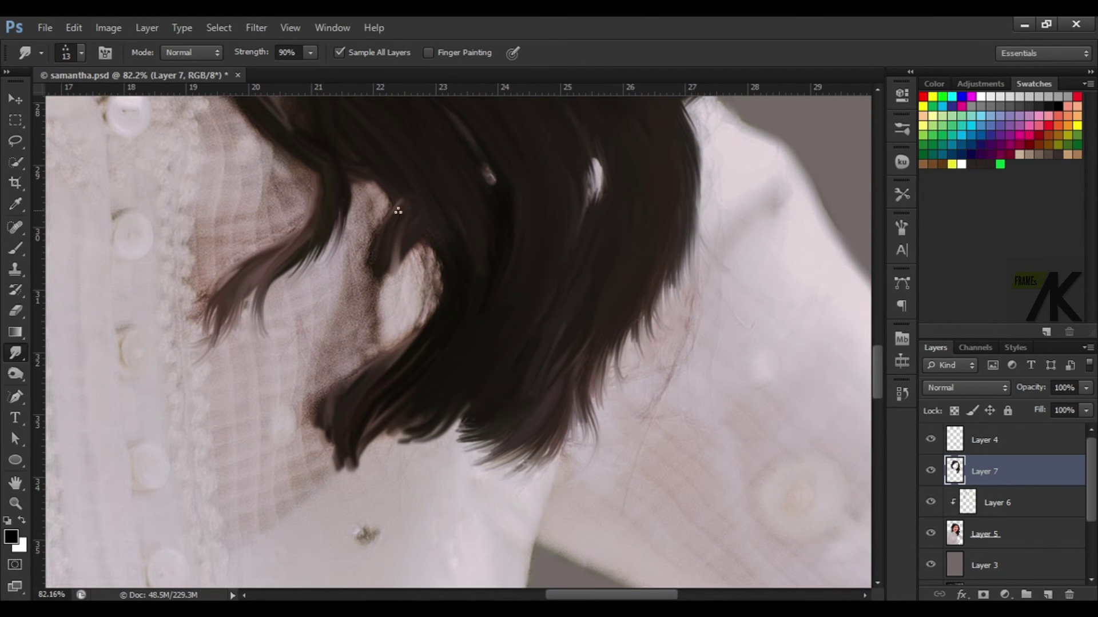
left_click_drag(400, 246, 371, 315)
left_click_drag(380, 420, 363, 474)
mouse_move(349, 434)
left_mouse_down()
mouse_move(368, 470)
mouse_move(354, 486)
left_mouse_up()
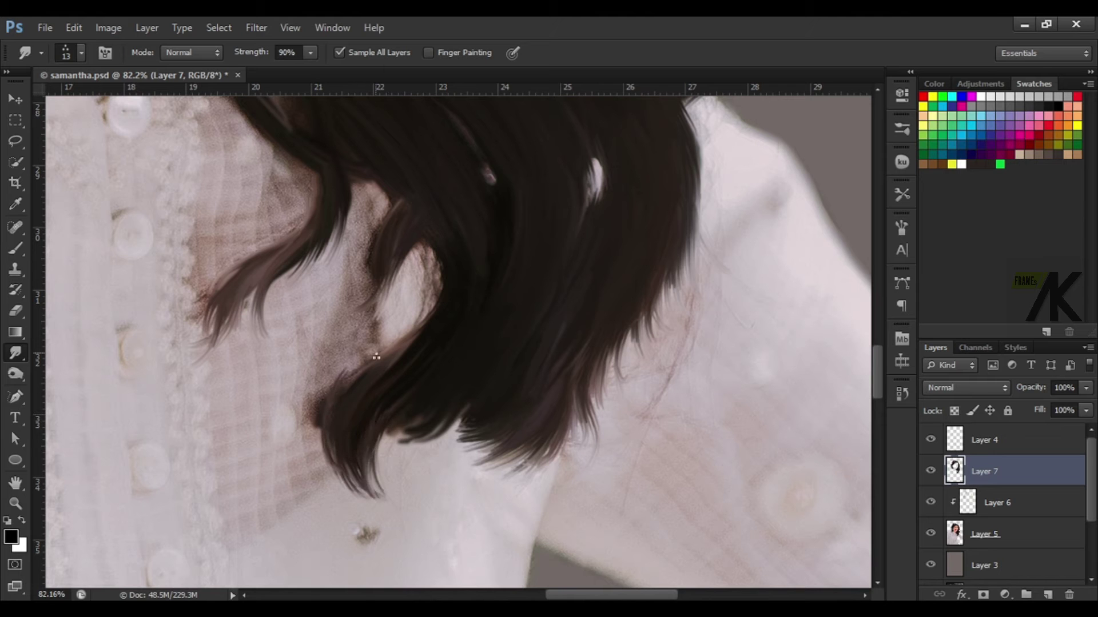
mouse_move(372, 367)
left_mouse_down()
mouse_move(395, 457)
mouse_move(457, 440)
left_mouse_up()
Taper the hair tips over the left shoulder, then zoom around to review
scroll(424, 227, "down", 3)
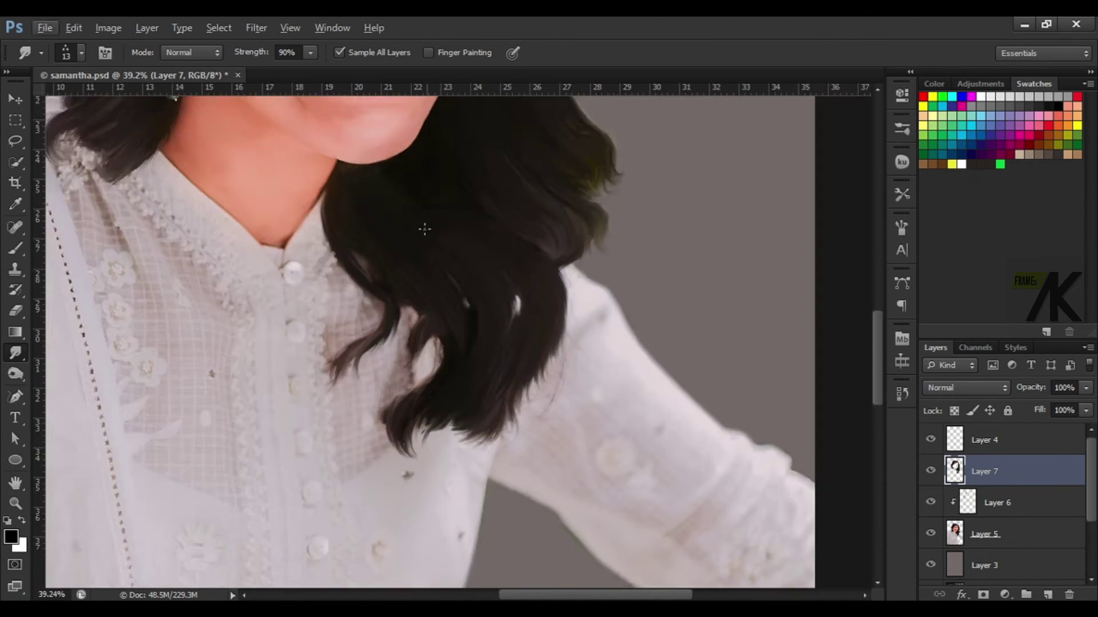
scroll(297, 261, "up", 3)
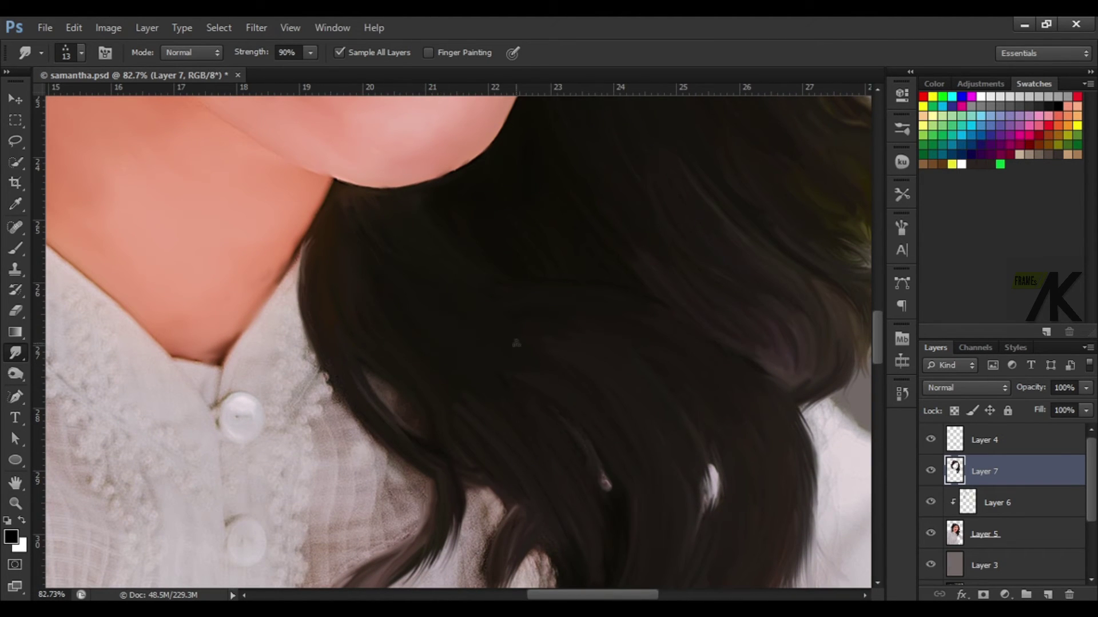
scroll(516, 343, "down", 3)
scroll(389, 229, "up", 3)
left_click_drag(440, 320, 315, 471)
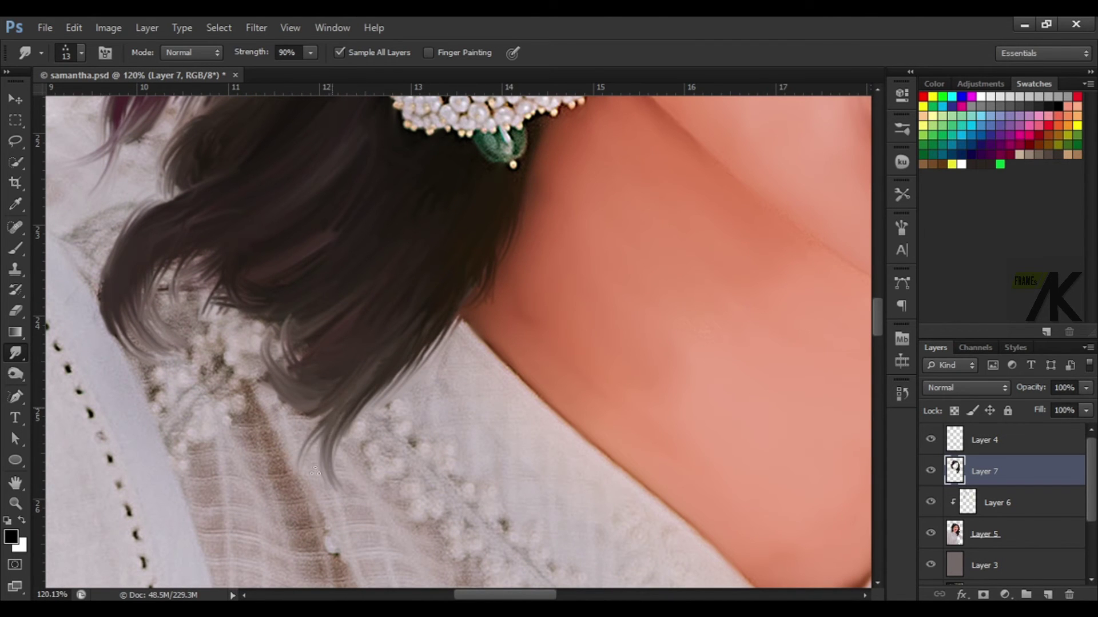
left_click_drag(483, 268, 366, 435)
scroll(322, 298, "down", 3)
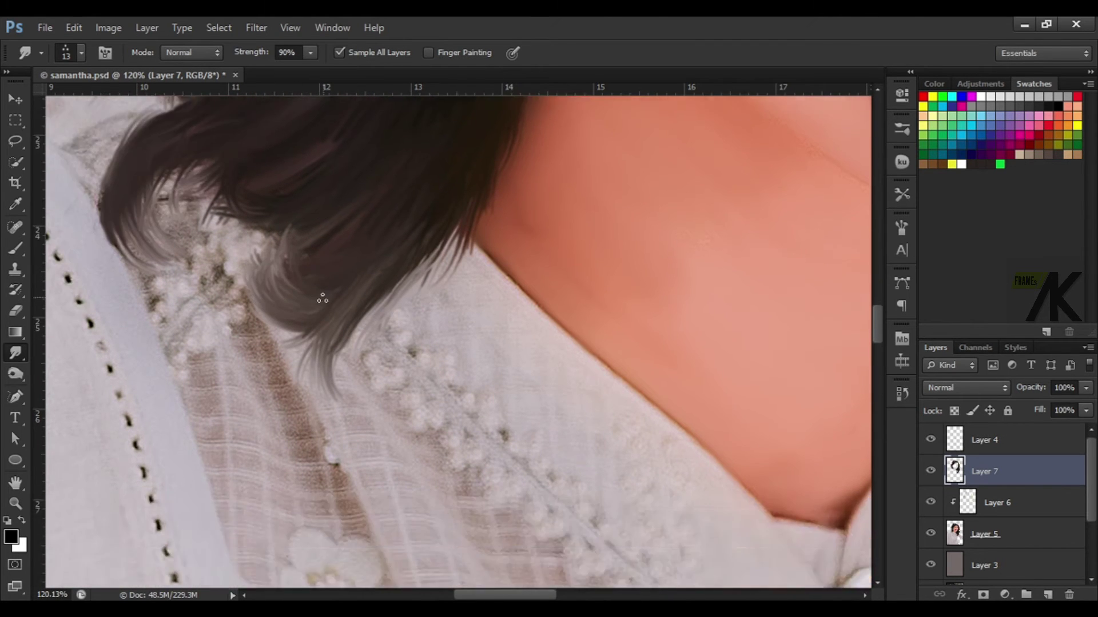
scroll(323, 298, "down", 3)
scroll(481, 168, "up", 1)
scroll(481, 167, "up", 1)
scroll(481, 167, "up", 2)
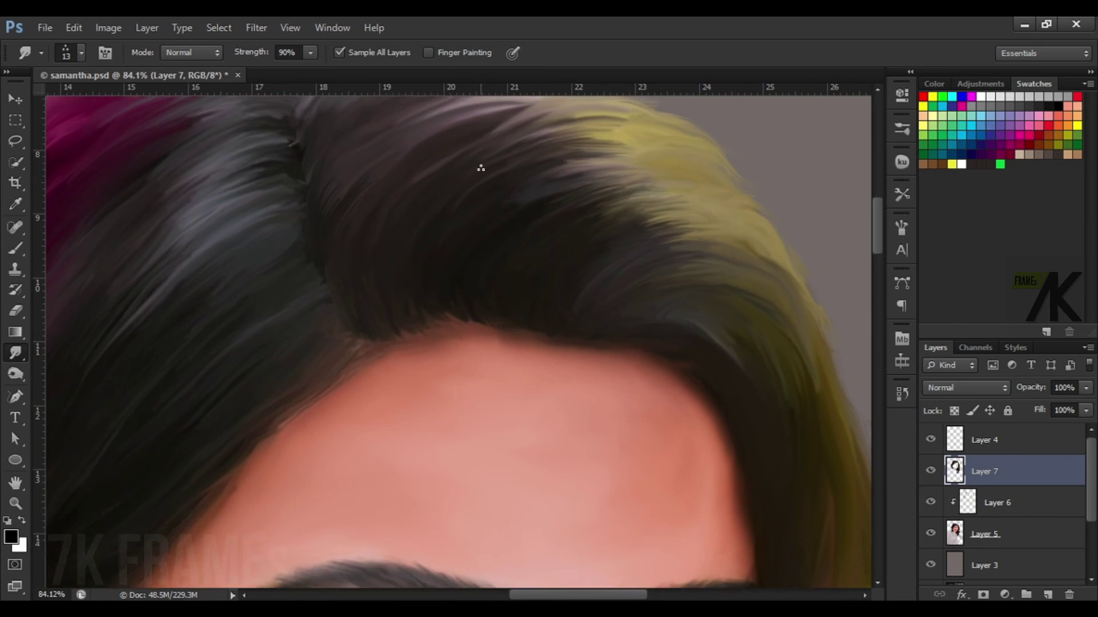
scroll(480, 167, "up", 2)
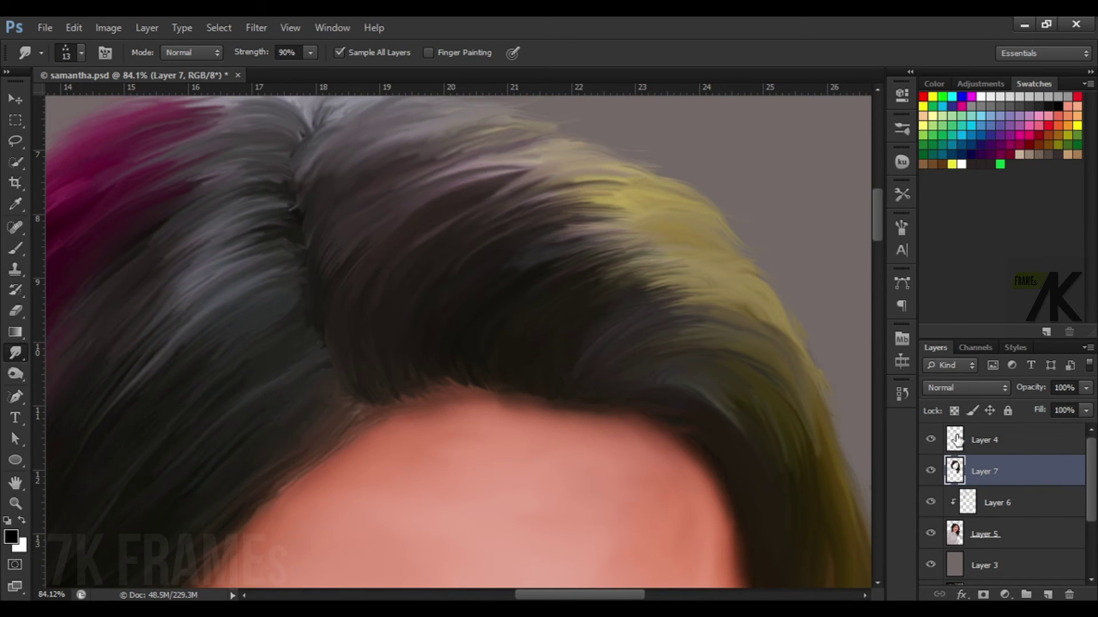
Add Layer 8 and pick the Brush tool at 6 px
left_click(1046, 595)
left_click(14, 249)
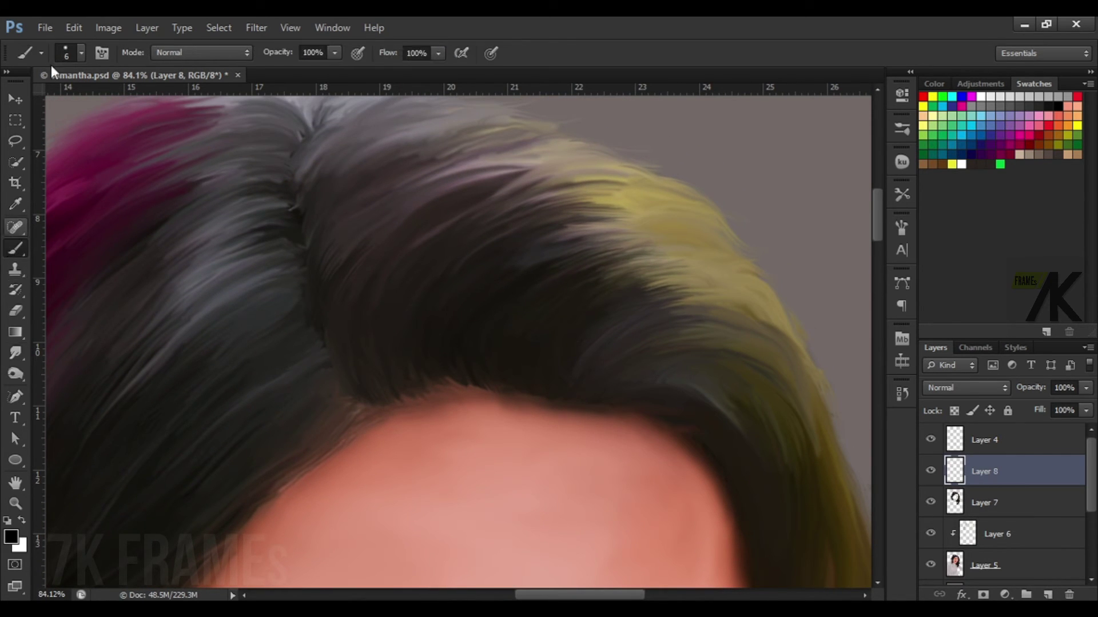
left_click(81, 53)
left_click(81, 56)
In the Brush panel, set Shape Dynamics Size Jitter Control to Pen Pressure
left_click(902, 130)
left_click(902, 194)
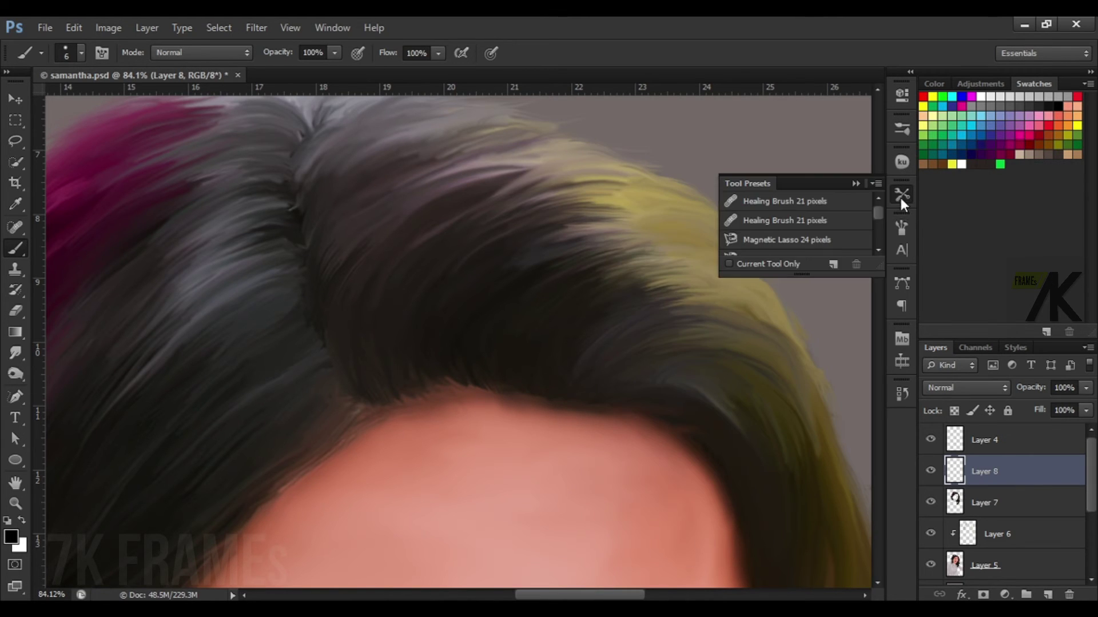
left_click(901, 229)
left_click(799, 204)
left_click(800, 243)
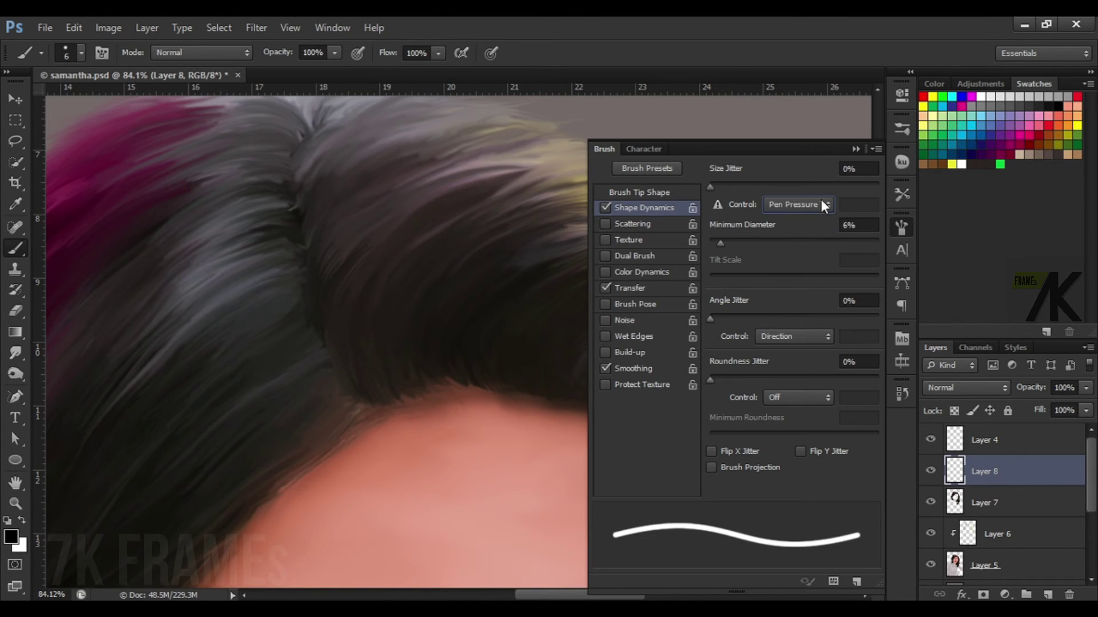
left_click(626, 193)
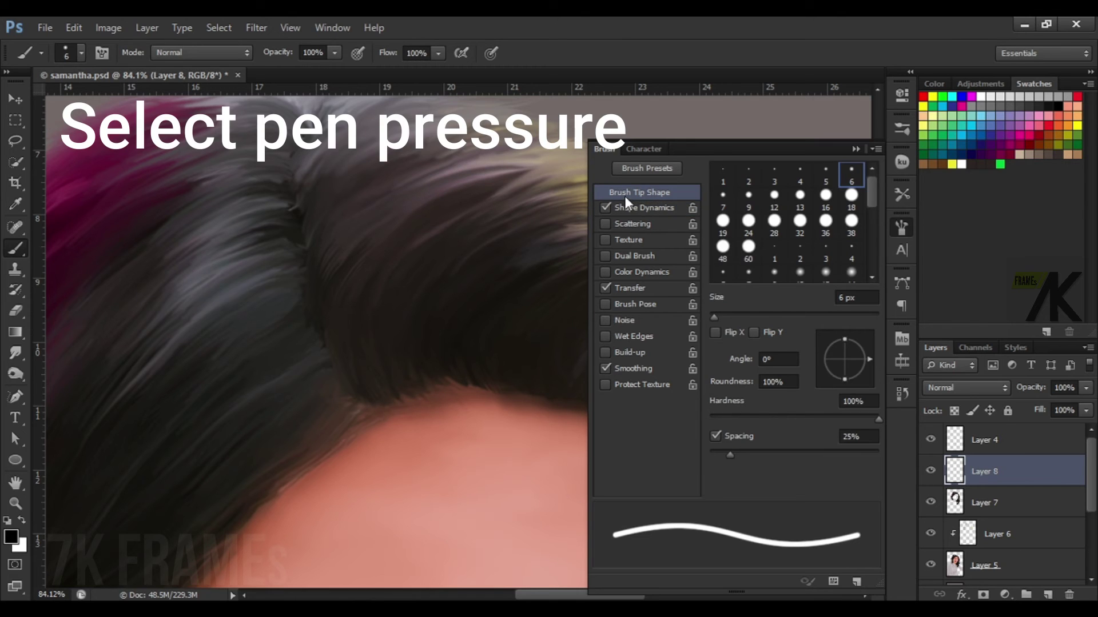
left_click(855, 149)
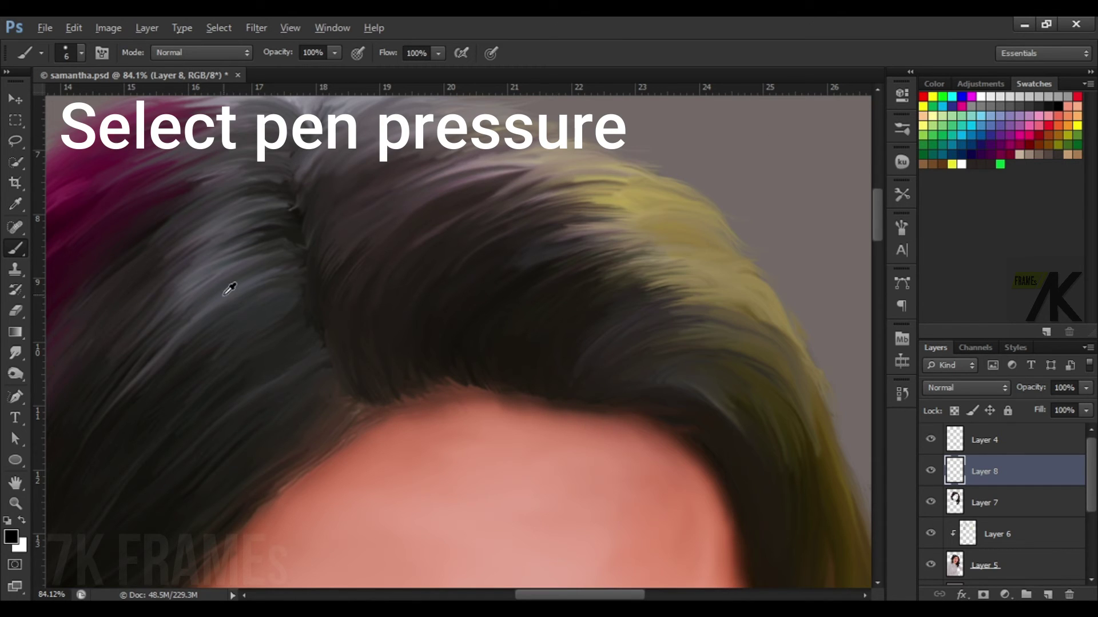
Sample a grey hair colour and draw curved strand paths along the hair with the Pen tool
mouse_move(206, 278)
left_mouse_down()
mouse_move(186, 330)
mouse_move(205, 266)
left_mouse_up()
key("p")
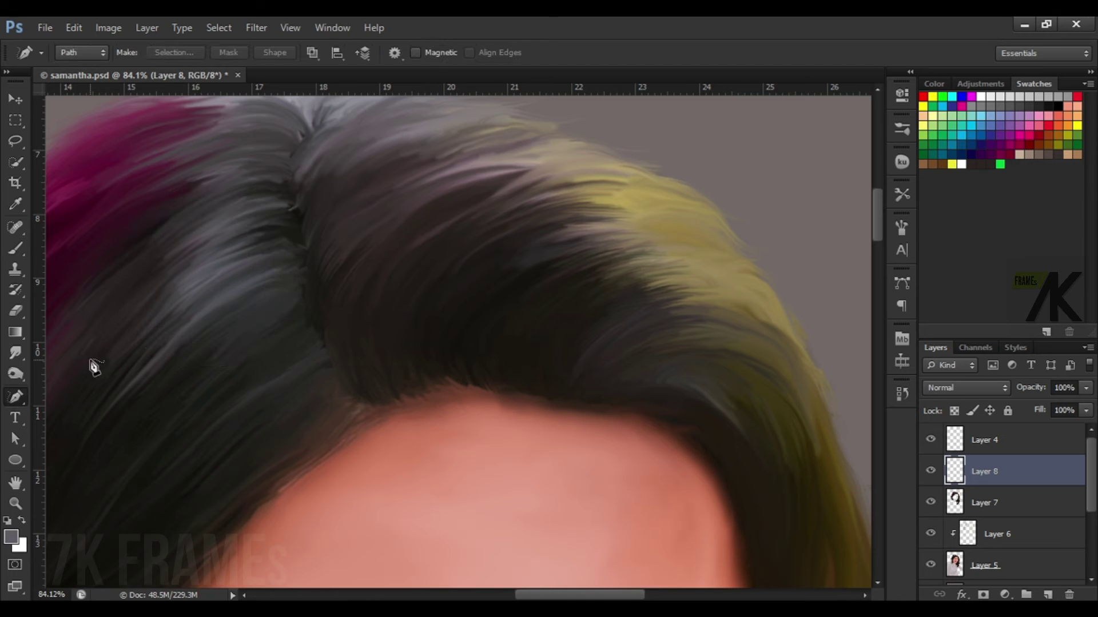
left_click(505, 243)
left_click_drag(333, 393, 263, 458)
left_click_drag(326, 361, 209, 472)
left_click_drag(334, 364, 284, 406)
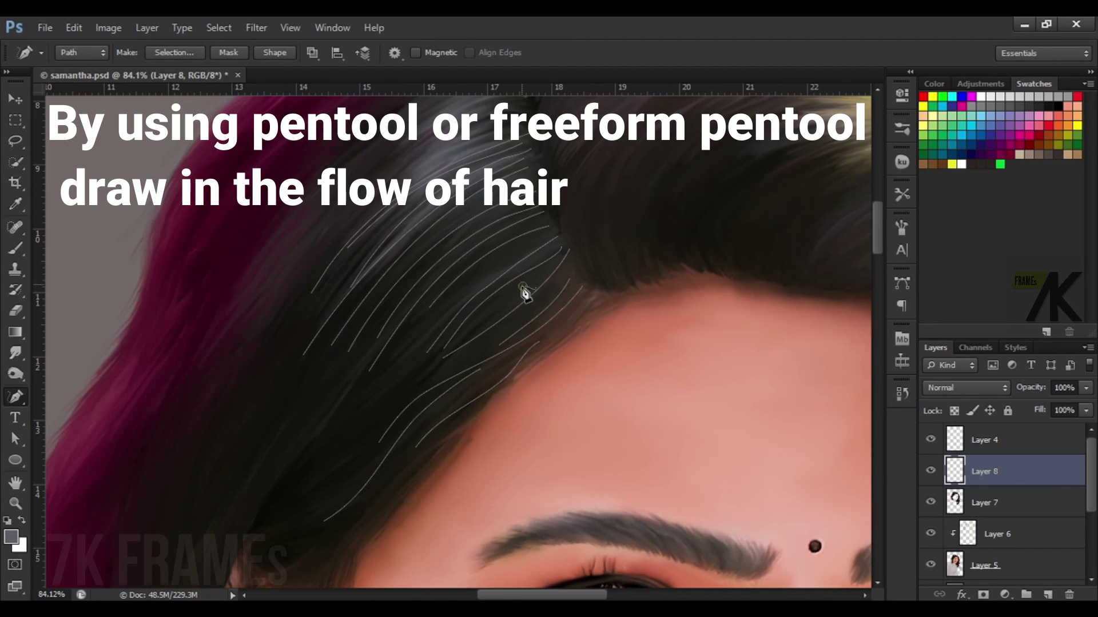
left_click_drag(455, 312, 440, 337)
Add more strand paths near the parting and set the strand layer opacity to 54%
scroll(534, 264, "up", 3)
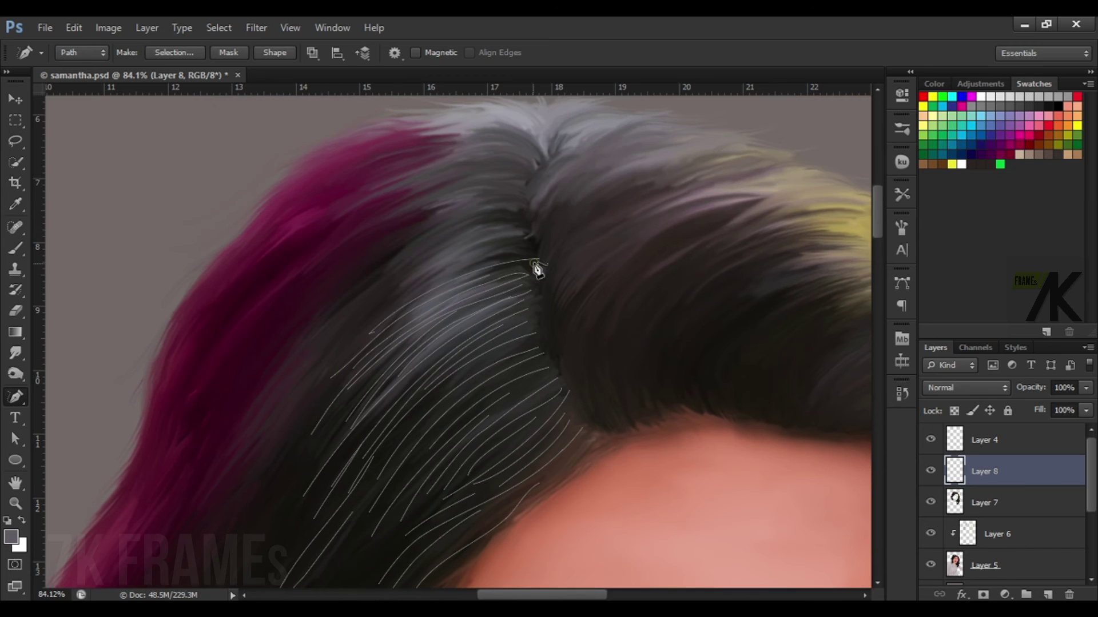
mouse_move(528, 264)
left_mouse_down()
mouse_move(385, 261)
mouse_move(465, 162)
mouse_move(392, 446)
left_mouse_up()
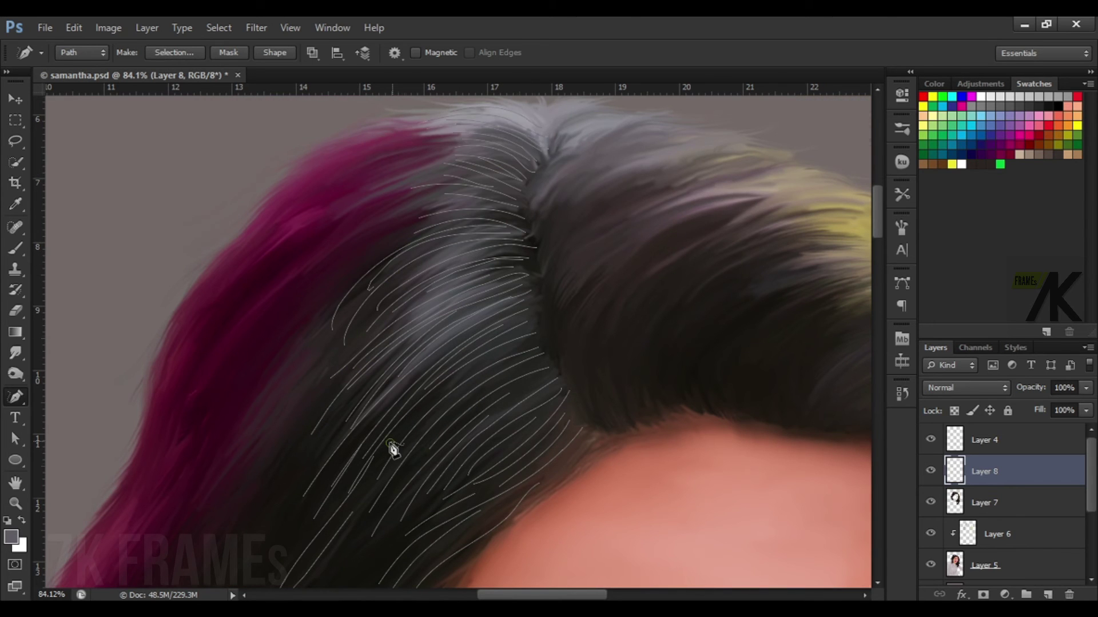
scroll(660, 252, "down", 2)
key("5")
key("4")
Stroke the paths with the brush using Simulate Pressure, delete the paths, and view the whole portrait
right_click(660, 253)
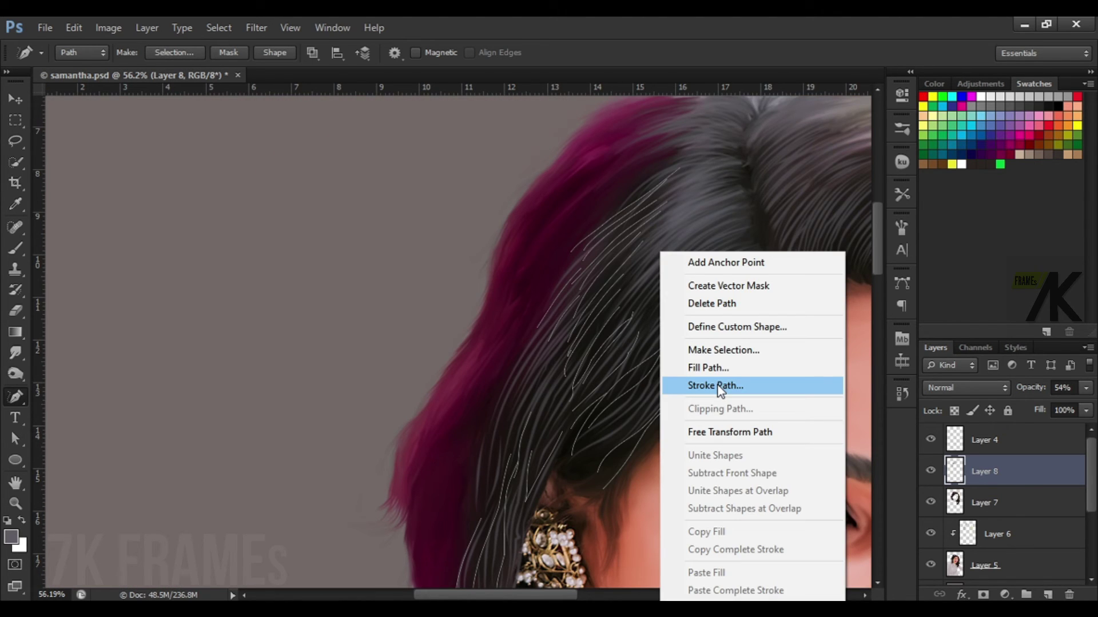
left_click(715, 386)
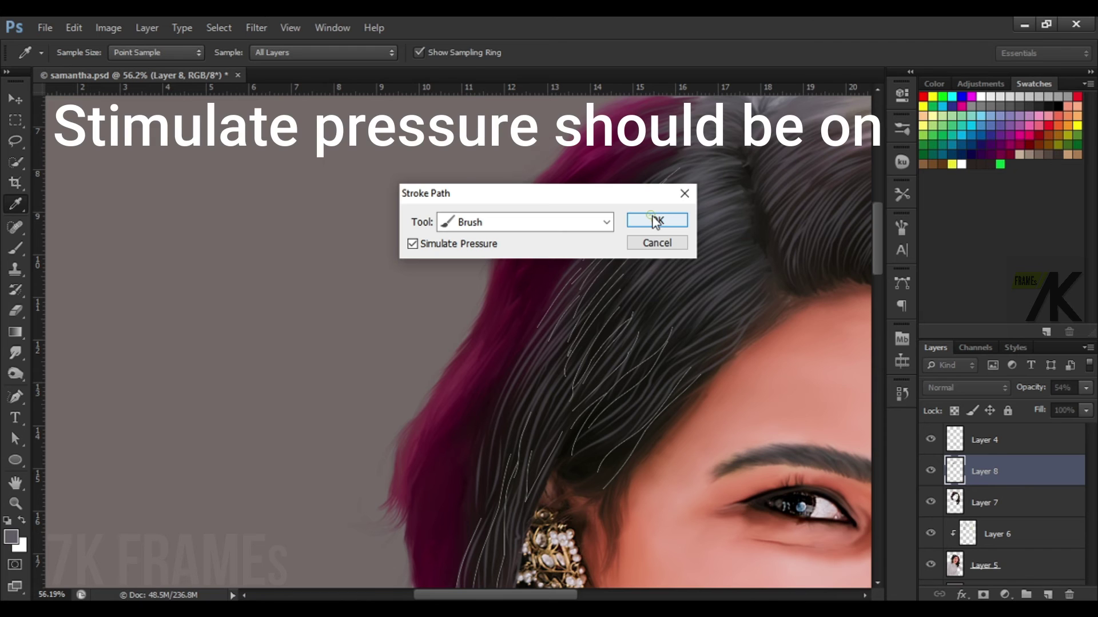
left_click(656, 221)
right_click(673, 337)
left_click(706, 304)
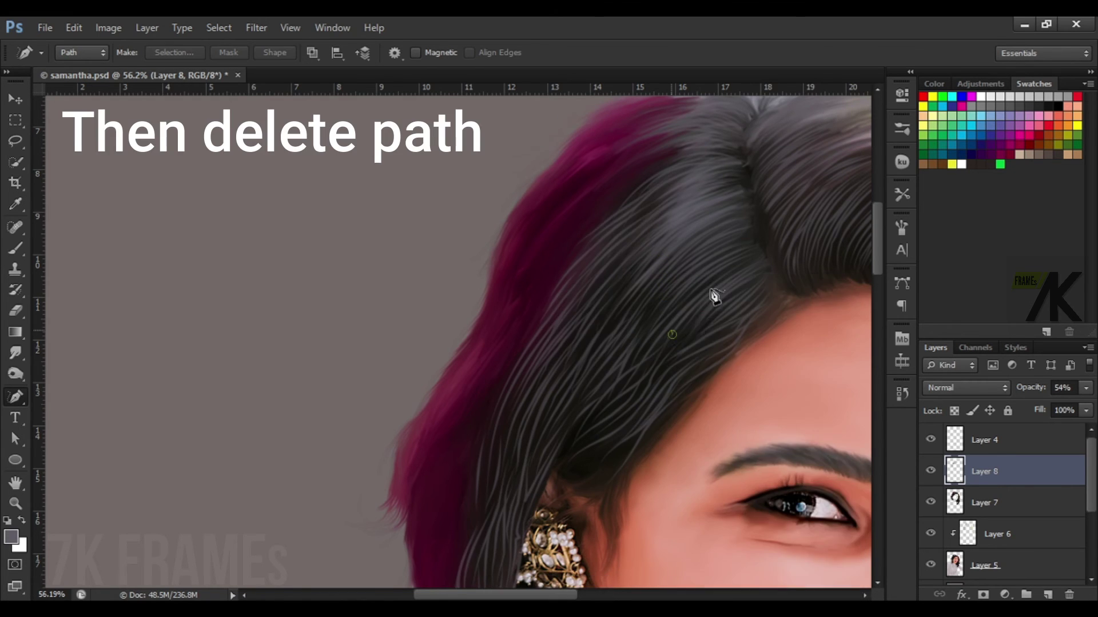
scroll(713, 295, "down", 3)
scroll(680, 326, "down", 3)
left_click_drag(742, 324, 595, 275)
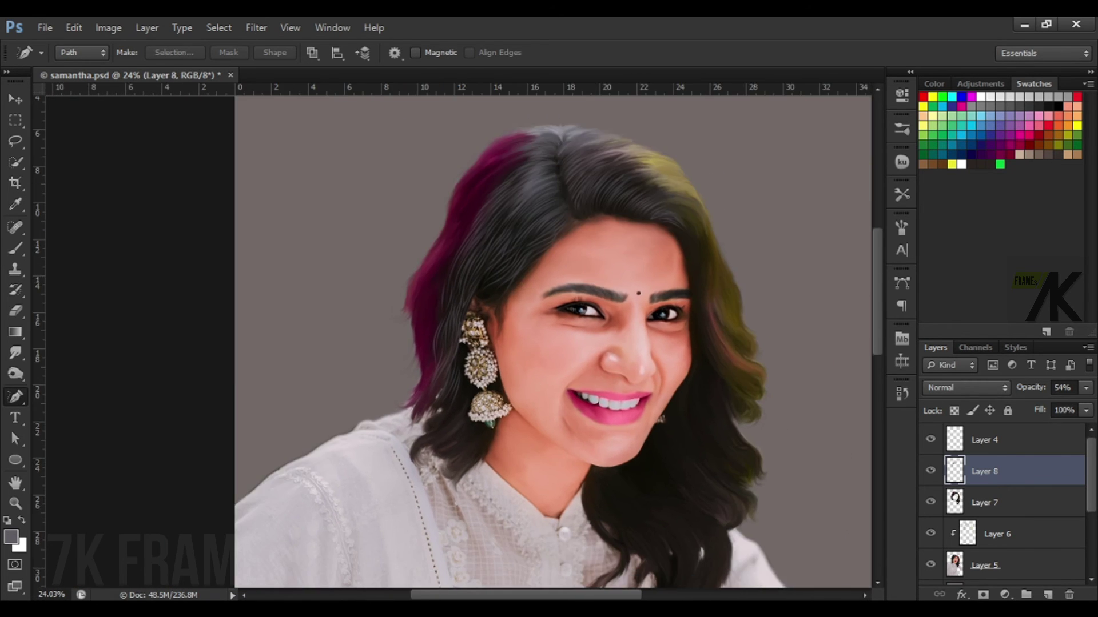
left_click(1085, 388)
Set the strand layer to 27% opacity, then stroke the current strand paths and delete them
mouse_move(1031, 405)
left_mouse_down()
mouse_move(1066, 407)
mouse_move(1037, 406)
left_mouse_up()
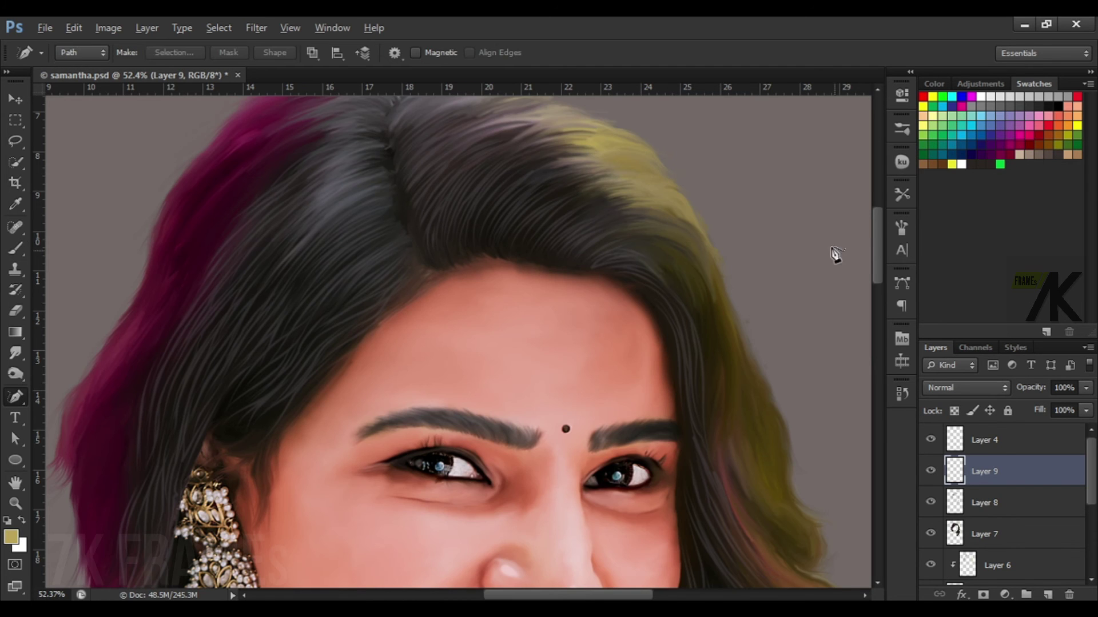
scroll(539, 287, "up", 3)
mouse_move(527, 277)
left_mouse_down()
mouse_move(577, 197)
mouse_move(488, 372)
left_mouse_up()
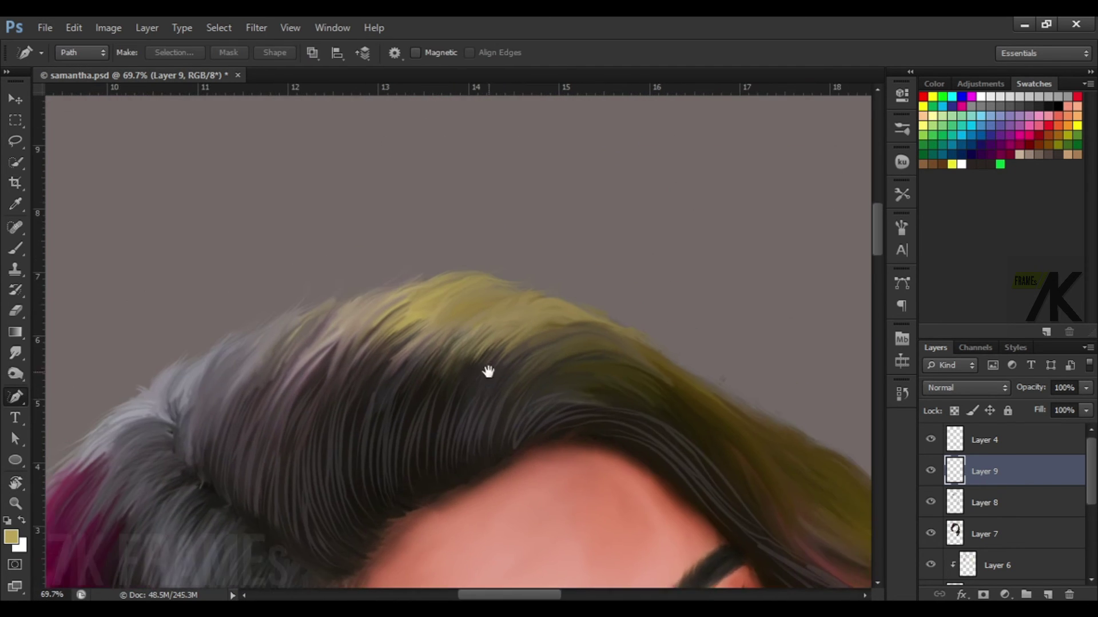
scroll(487, 372, "up", 2)
right_click(381, 380)
left_click(429, 520)
key("Return")
right_click(541, 246)
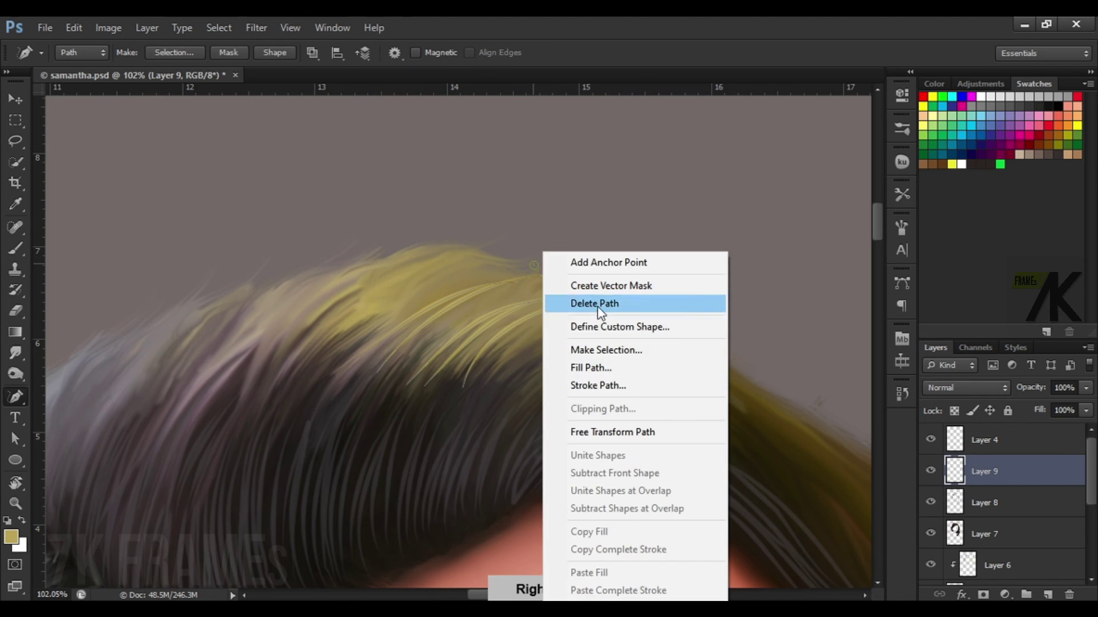
left_click(666, 302)
Draw curved strand paths over the yellow hair and down beside the forehead
left_click_drag(407, 296, 310, 342)
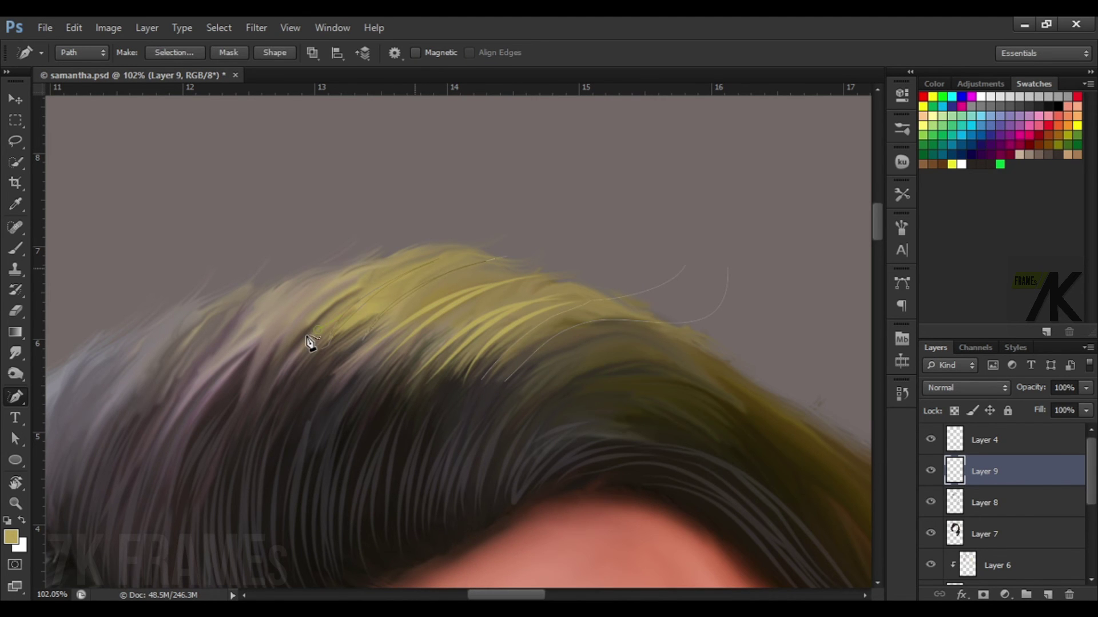
scroll(608, 360, "up", 2)
scroll(540, 314, "up", 3)
left_click_drag(520, 278, 433, 303)
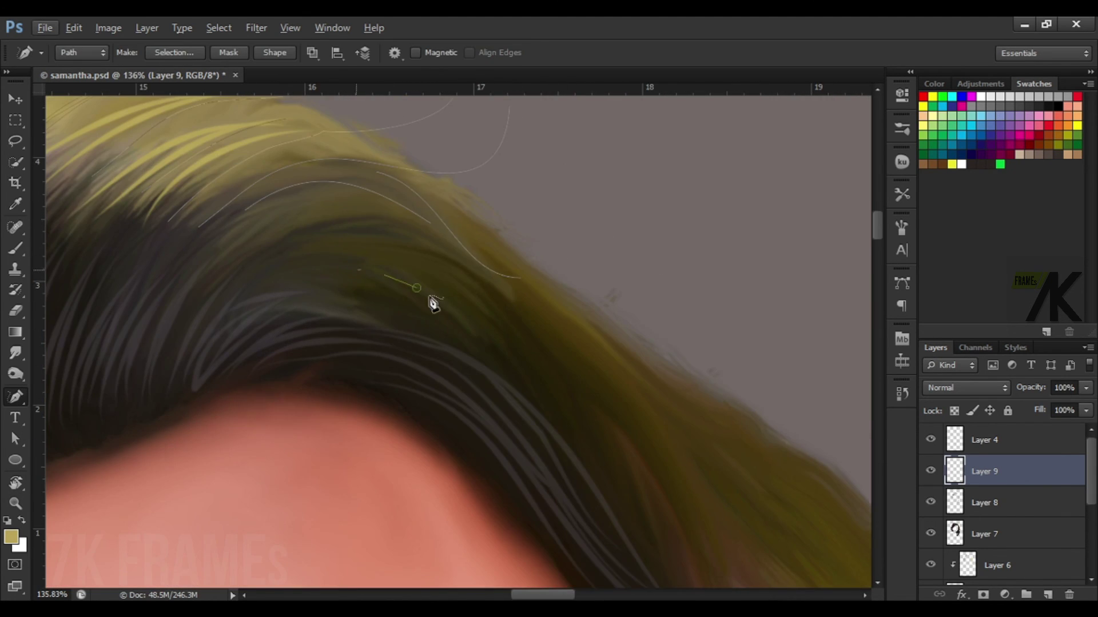
key("r")
scroll(522, 289, "down", 3)
key("p")
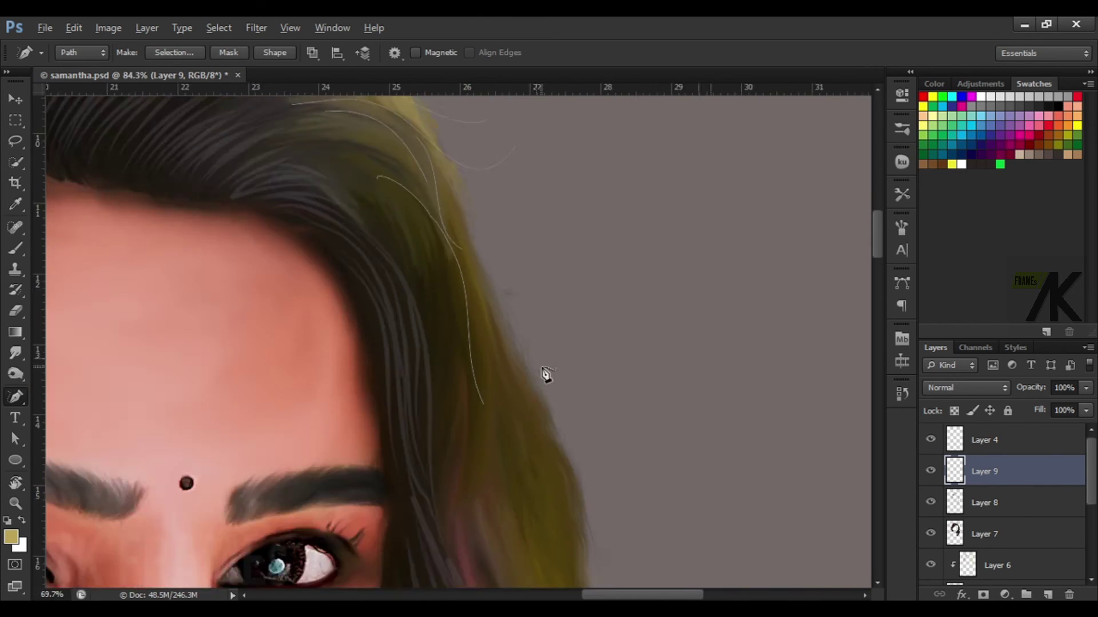
scroll(546, 374, "down", 2)
left_click_drag(448, 332, 452, 347)
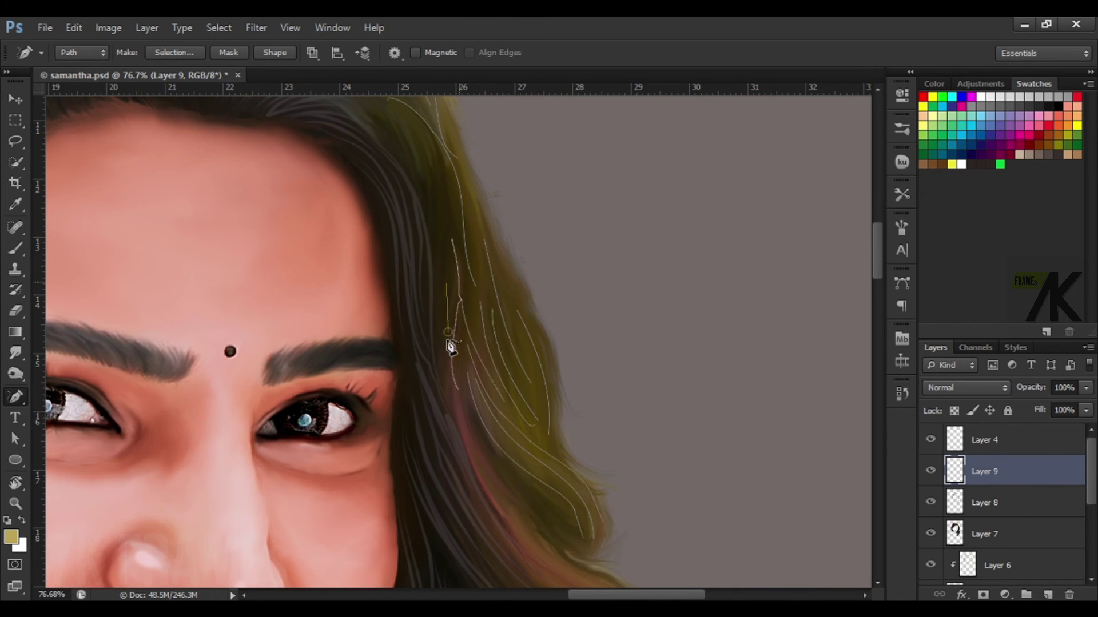
Stroke the new strand paths with the brush and lower the strand layer's opacity
scroll(453, 201, "up", 3)
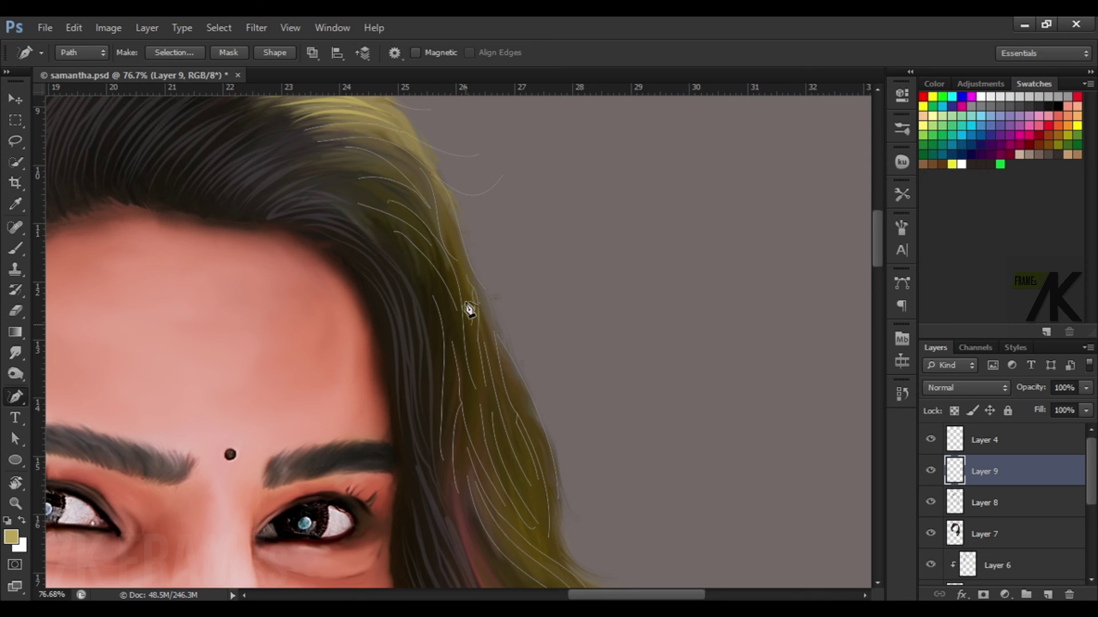
right_click(399, 206)
left_click(489, 231)
scroll(543, 343, "down", 4)
left_click_drag(1086, 388, 1027, 404)
Draw more strand paths through the lower yellow hair and stroke them with the brush
scroll(517, 361, "up", 2)
scroll(517, 360, "up", 2)
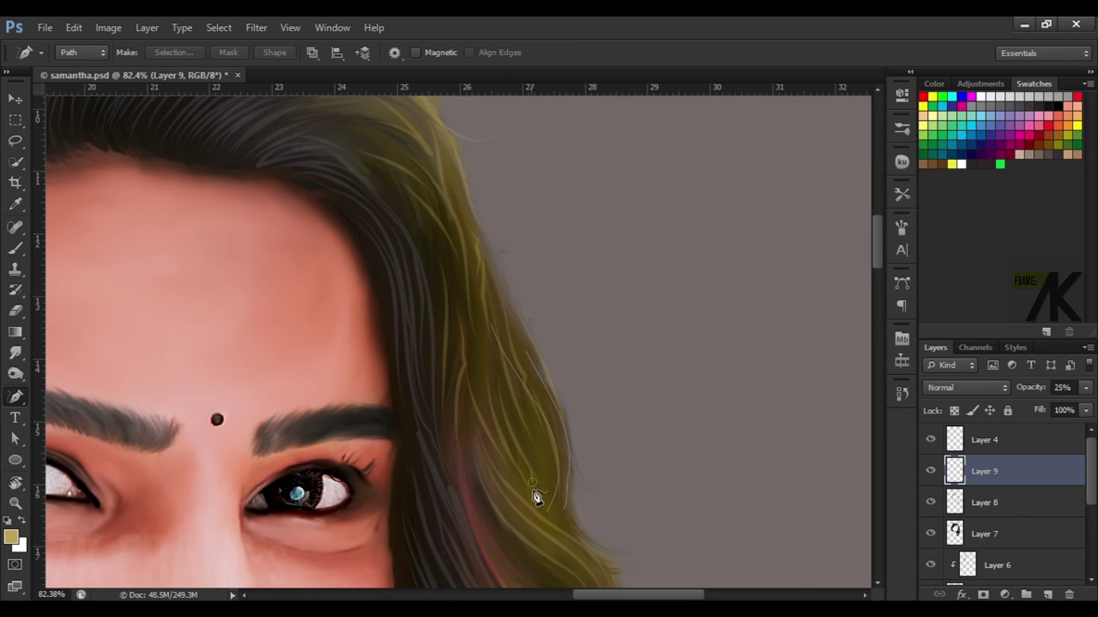
scroll(227, 242, "up", 5)
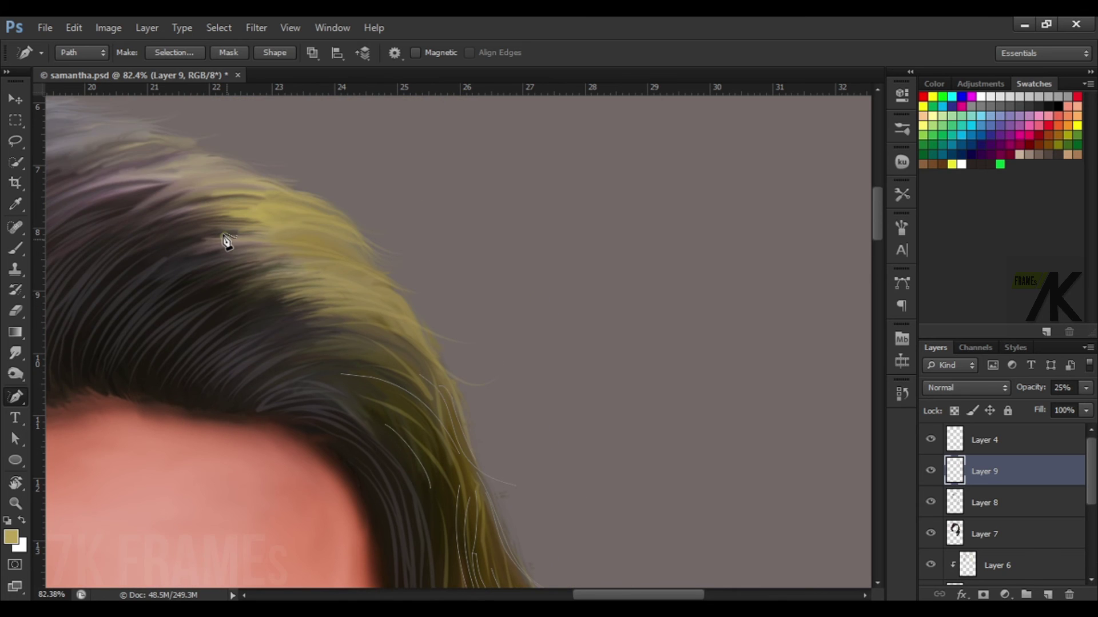
scroll(266, 177, "up", 3)
scroll(343, 154, "left", 6)
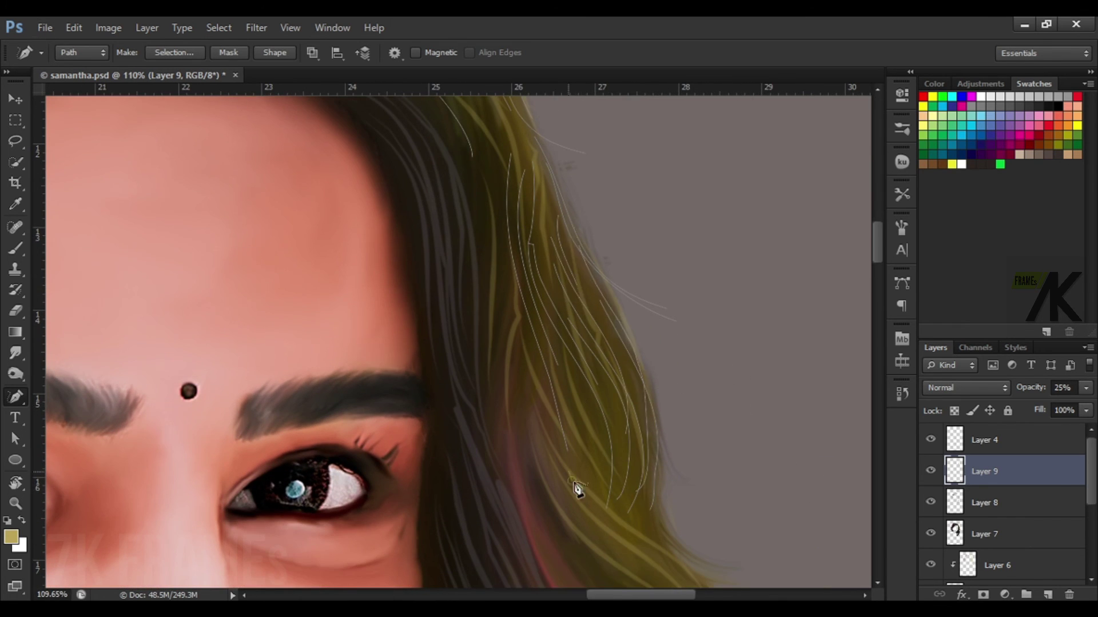
scroll(572, 383, "down", 1)
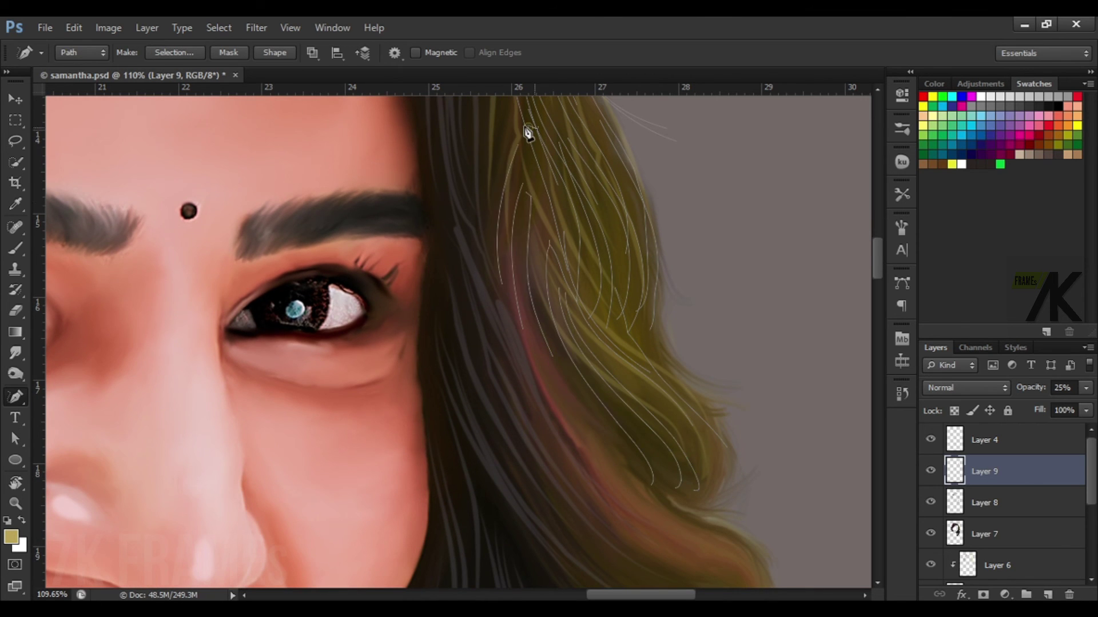
scroll(649, 315, "down", 5)
mouse_move(648, 315)
left_mouse_down()
mouse_move(760, 326)
mouse_move(753, 464)
left_mouse_up()
left_click(563, 148)
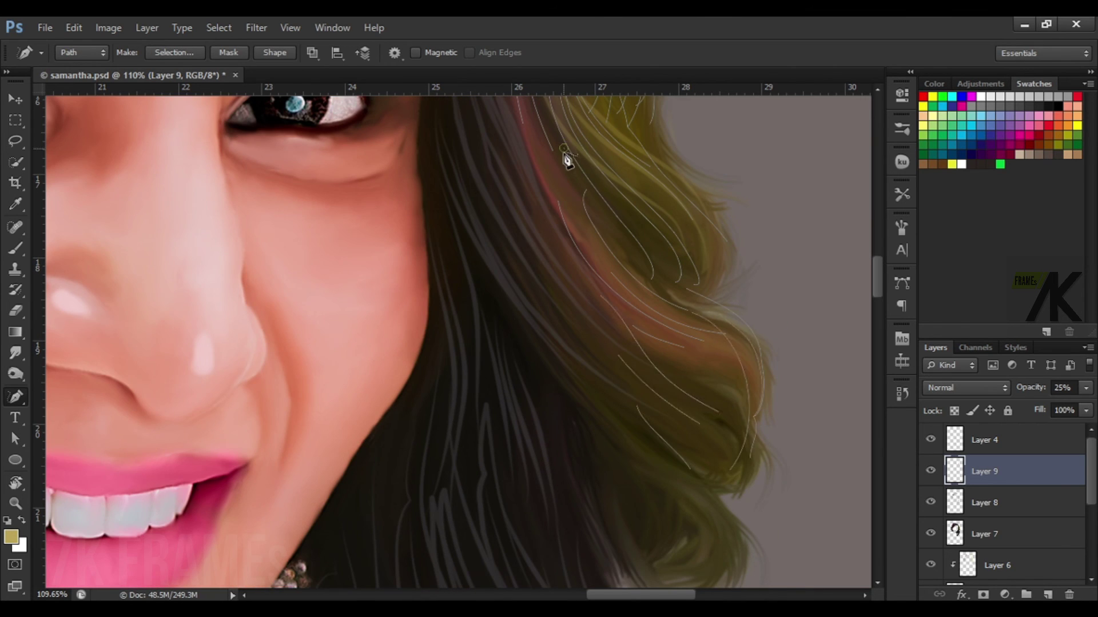
scroll(567, 161, "down", 3)
right_click(709, 389)
key("Escape")
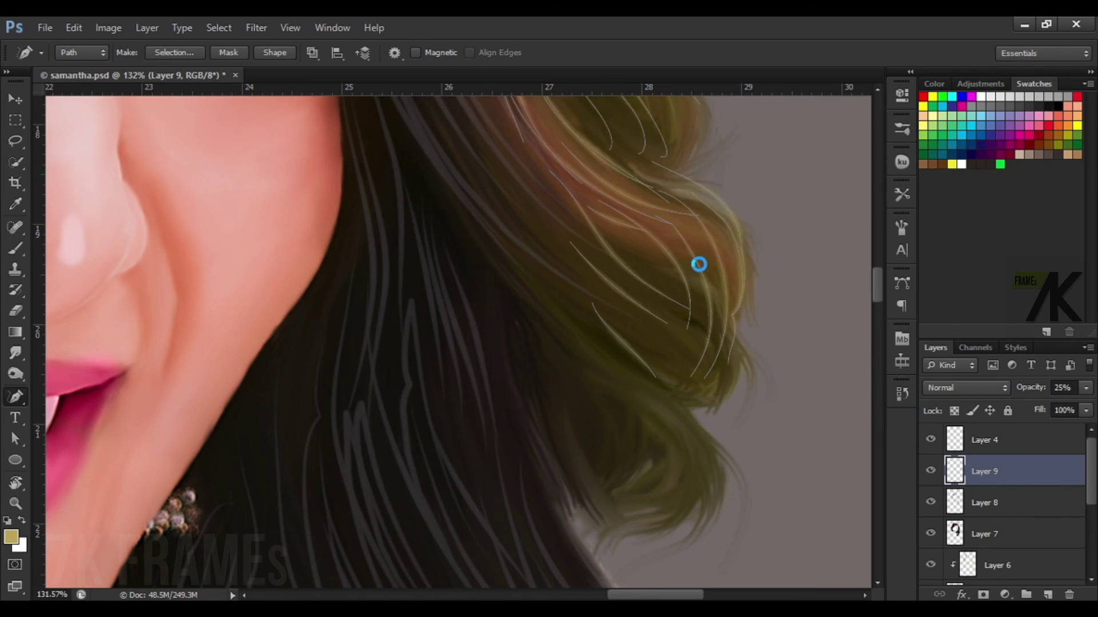
Reduce Layer 9's opacity again so the yellow strands blend in softly
scroll(760, 328, "down", 3)
scroll(760, 328, "down", 2)
left_click(1085, 388)
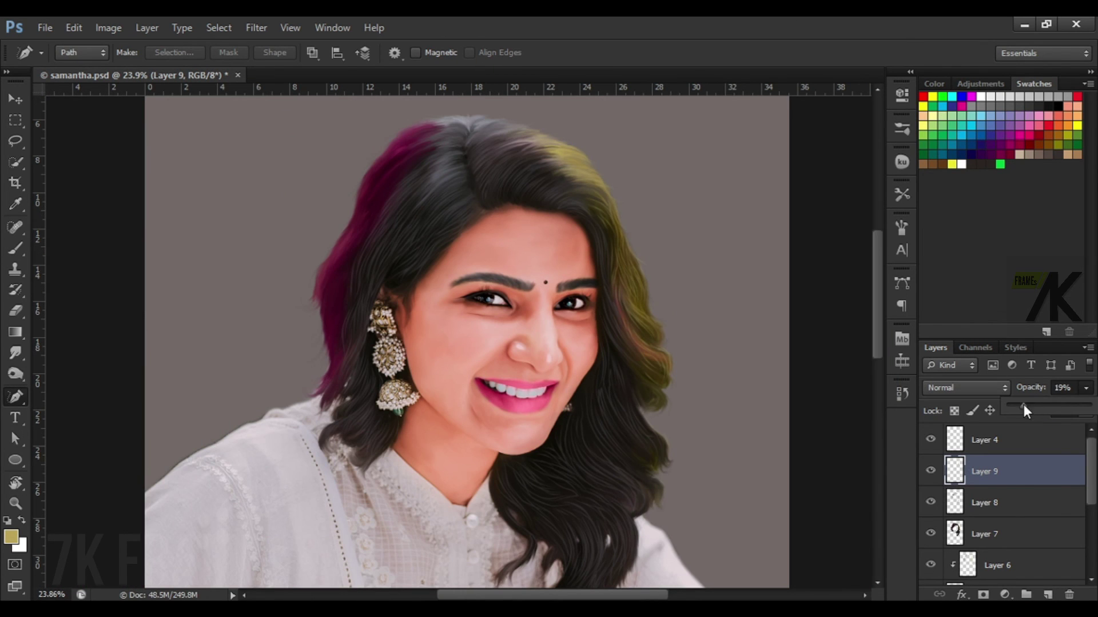
left_click_drag(1023, 404, 1039, 405)
Add Layer 10 and set the foreground colour to a dark magenta
left_click(1048, 595)
key("b")
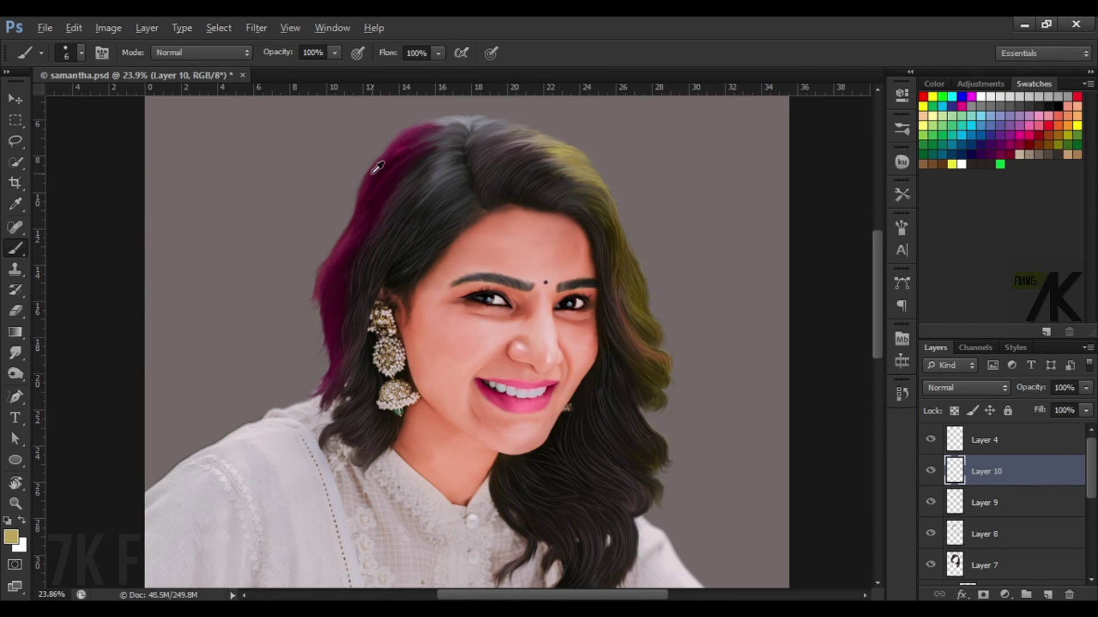
left_click(377, 168, "alt")
left_click(11, 537)
left_click(1015, 279)
left_click_drag(326, 186, 572, 187)
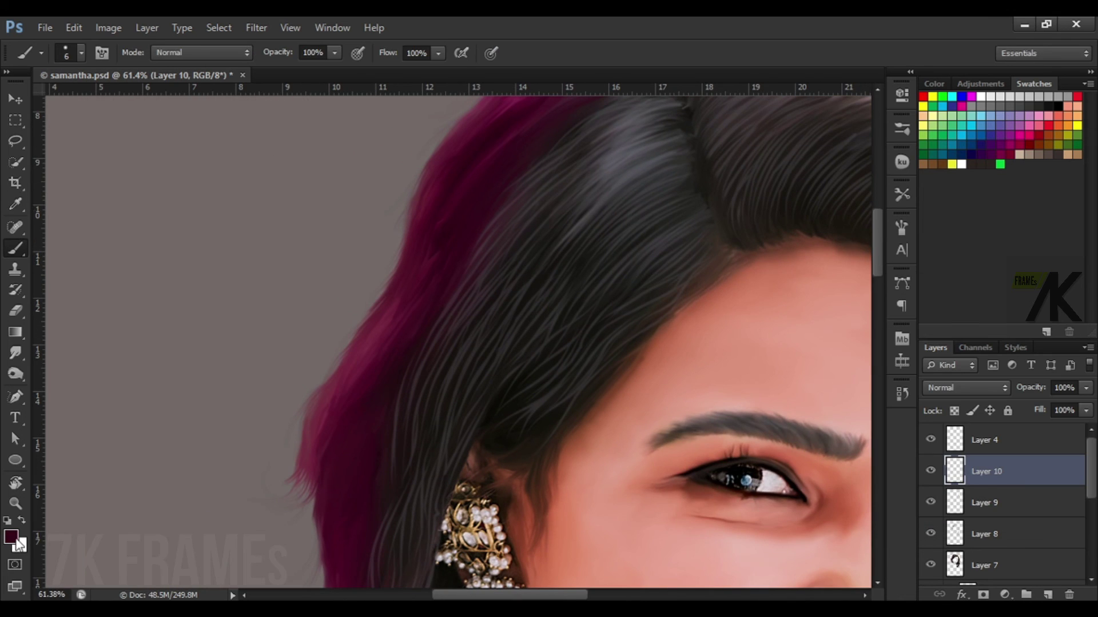
Draw a curved pen path on the magenta hair and stroke it with the brush
key("p")
left_click_drag(466, 235, 392, 235)
left_click_drag(362, 293, 375, 283)
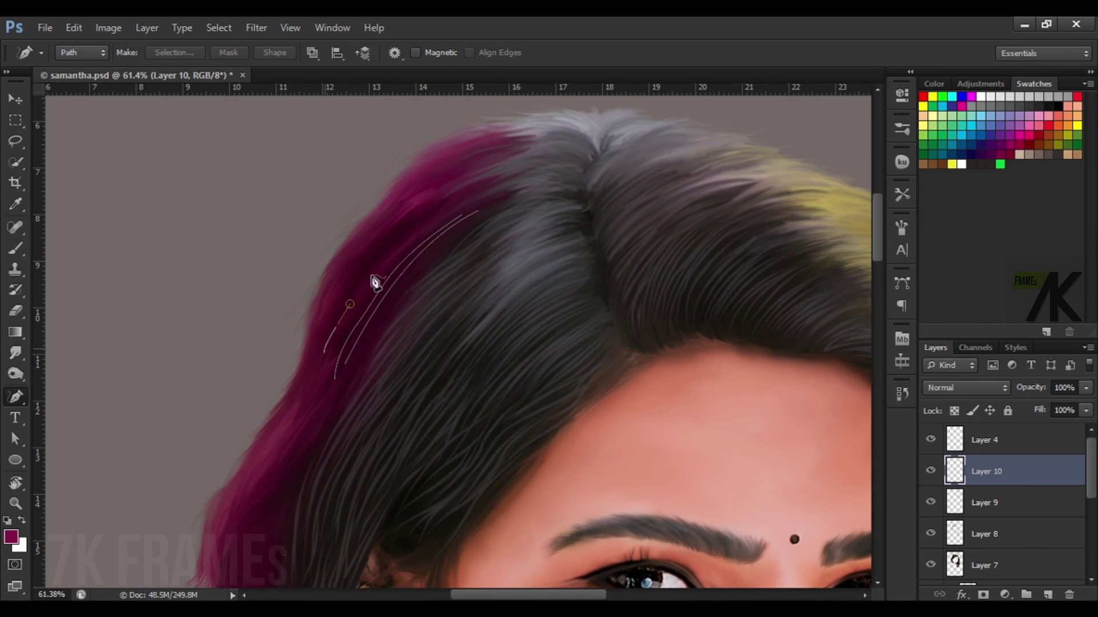
right_click(515, 166)
left_click(543, 231)
left_click(654, 217)
key("Delete")
Draw five more curved strand paths following the magenta hair down the left side
left_click(426, 261)
left_click_drag(328, 404, 353, 384)
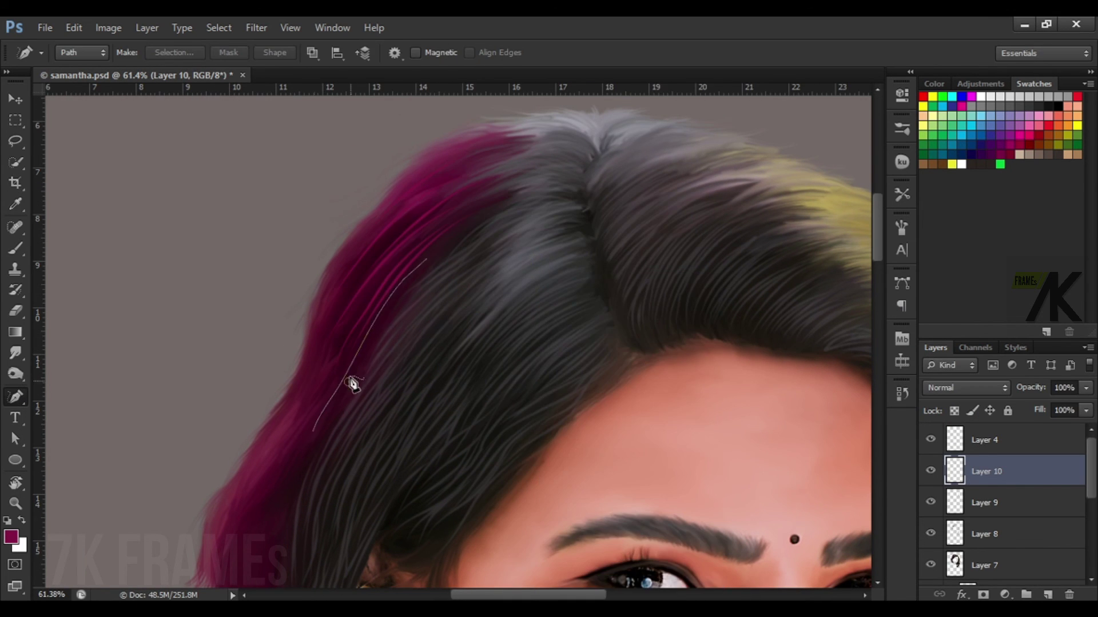
left_click(338, 358)
left_click_drag(263, 509, 282, 489)
left_click(326, 283)
left_click_drag(462, 154, 433, 204)
left_click(412, 277)
left_click_drag(320, 343, 316, 328)
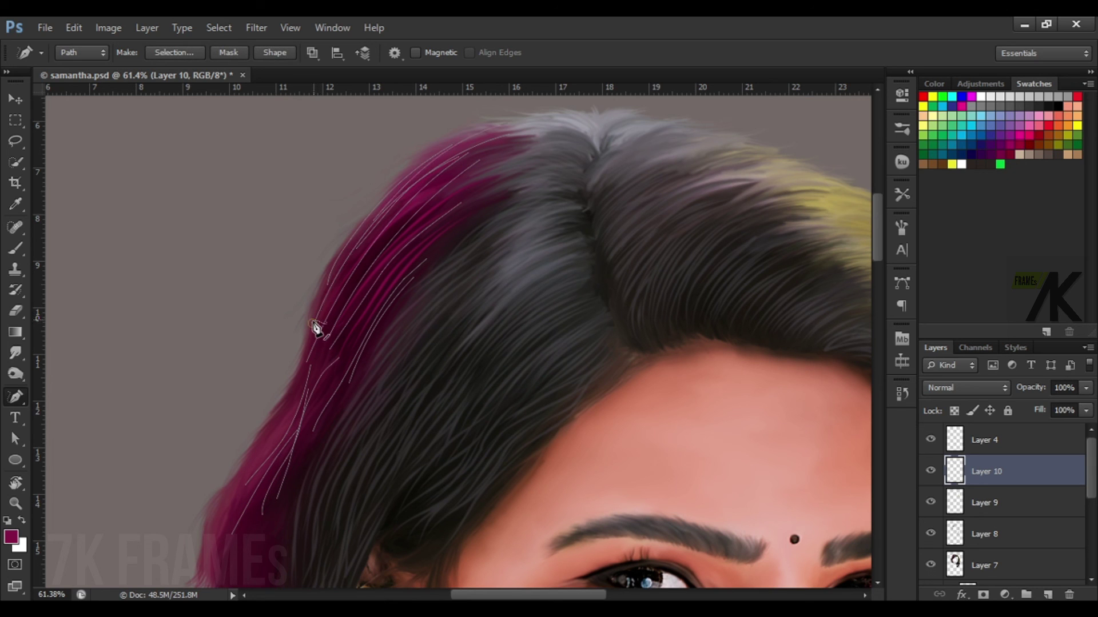
left_click(360, 223)
left_click_drag(443, 145, 432, 152)
scroll(301, 453, "down", 5)
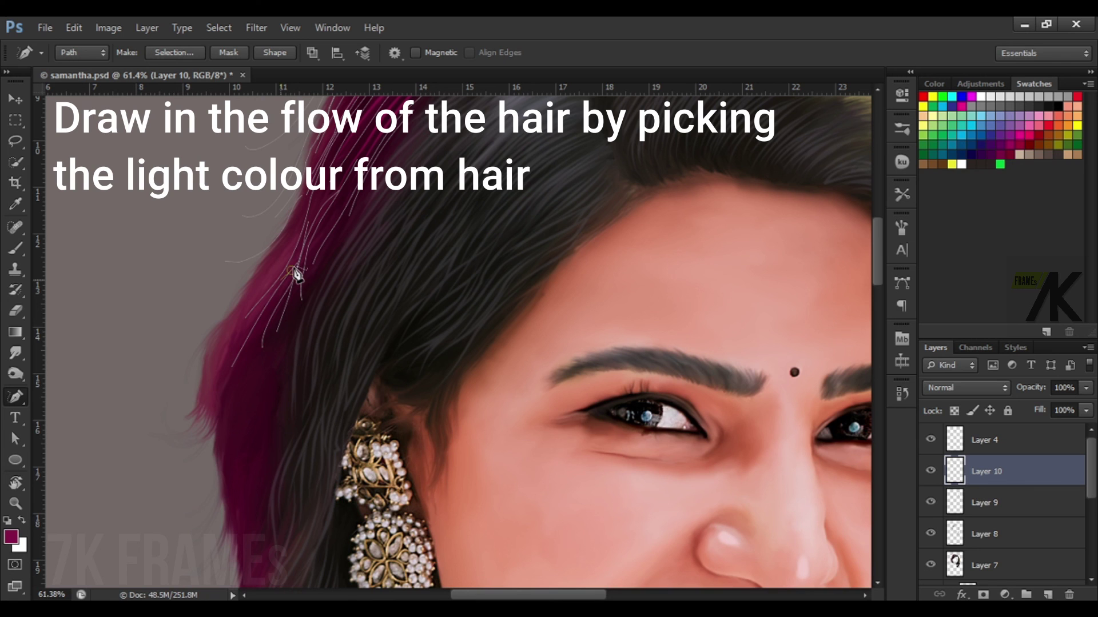
scroll(263, 406, "down", 4)
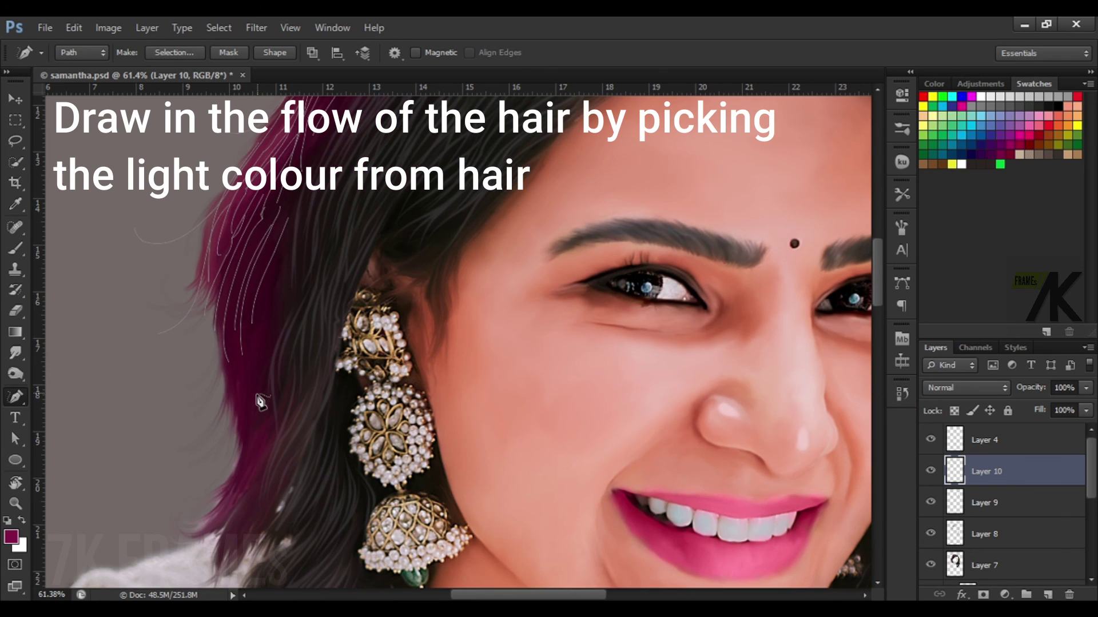
scroll(260, 402, "down", 2)
scroll(285, 286, "up", 5)
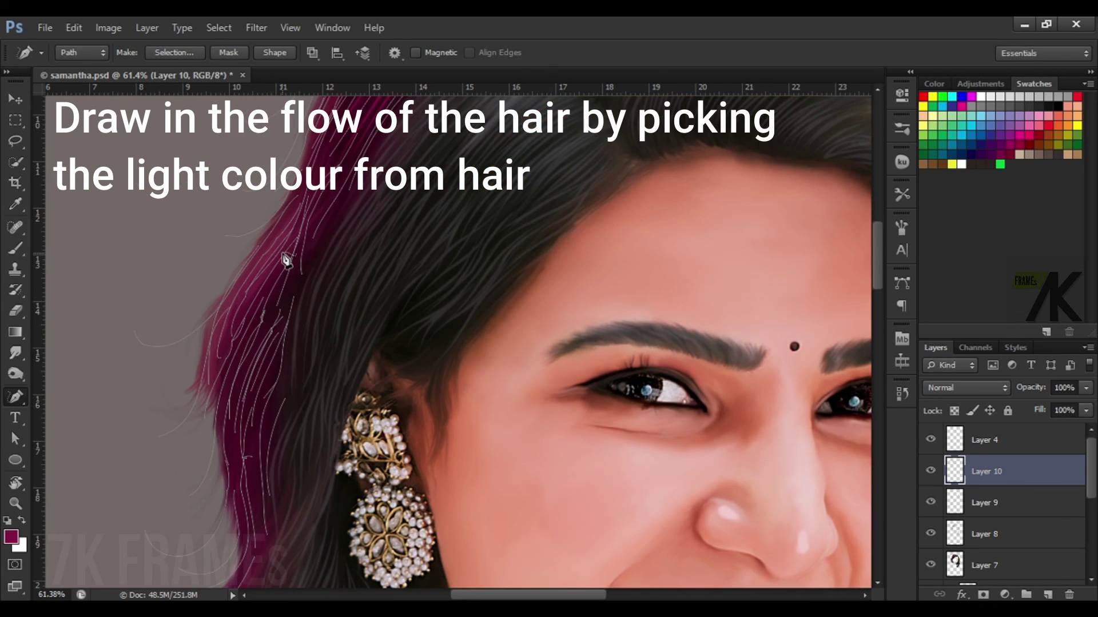
right_click(321, 83)
right_click(461, 277)
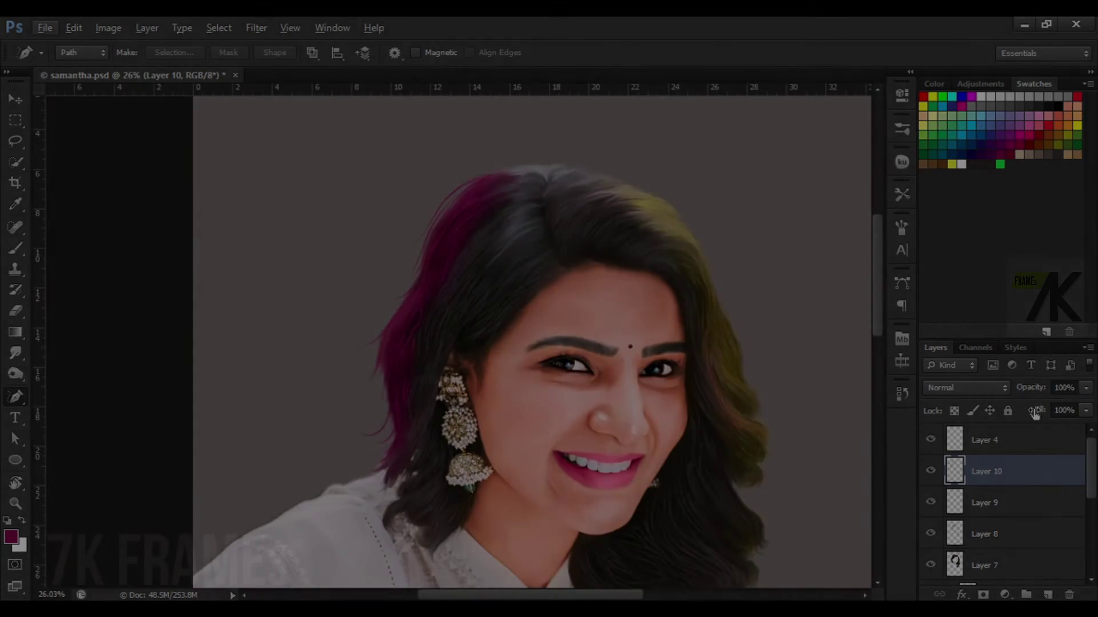